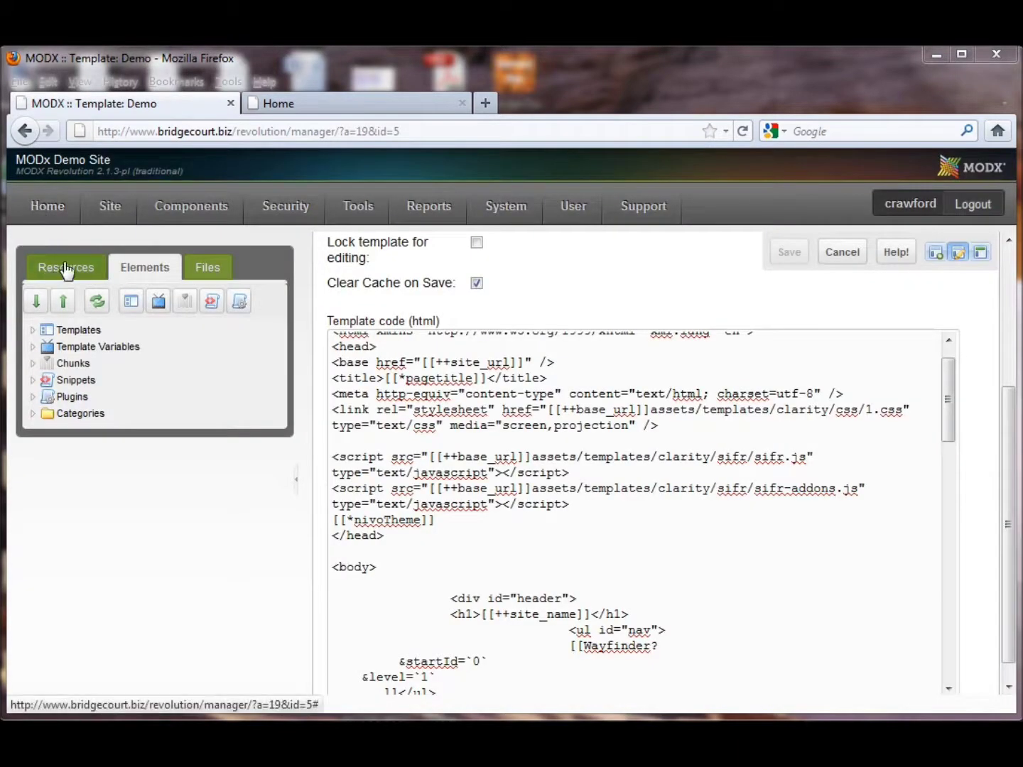
Step: Show the site's resource tree beside the open Demo template
click(67, 271)
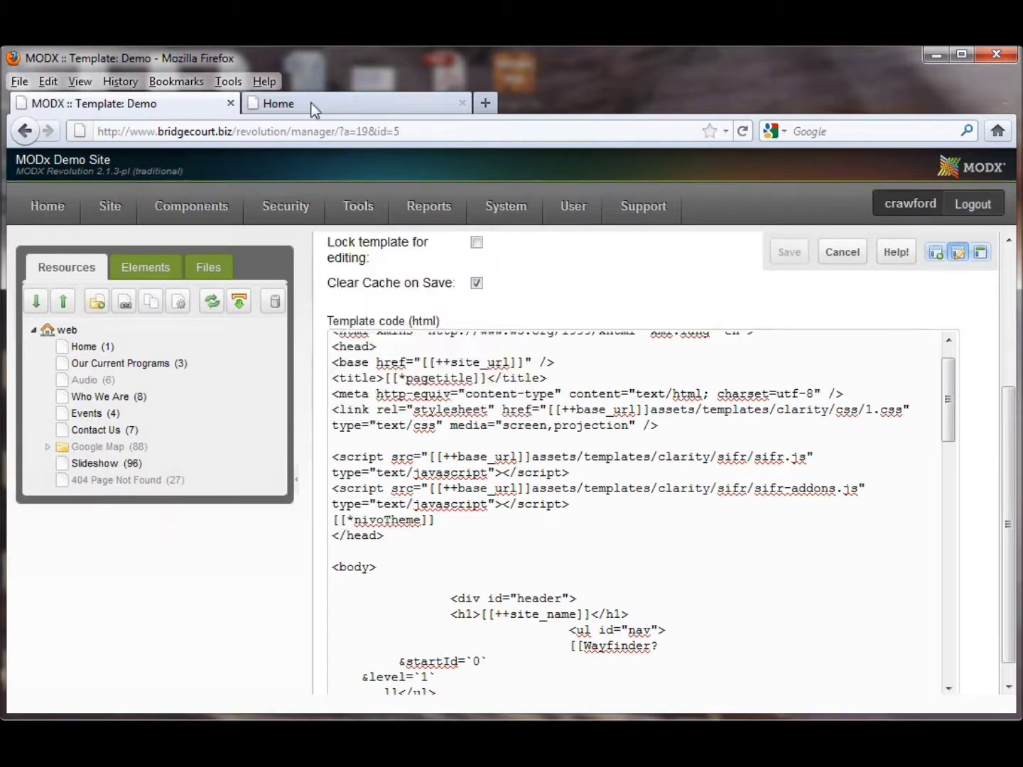
Step: Look over the live demo site's home page, then return to the manager
click(309, 101)
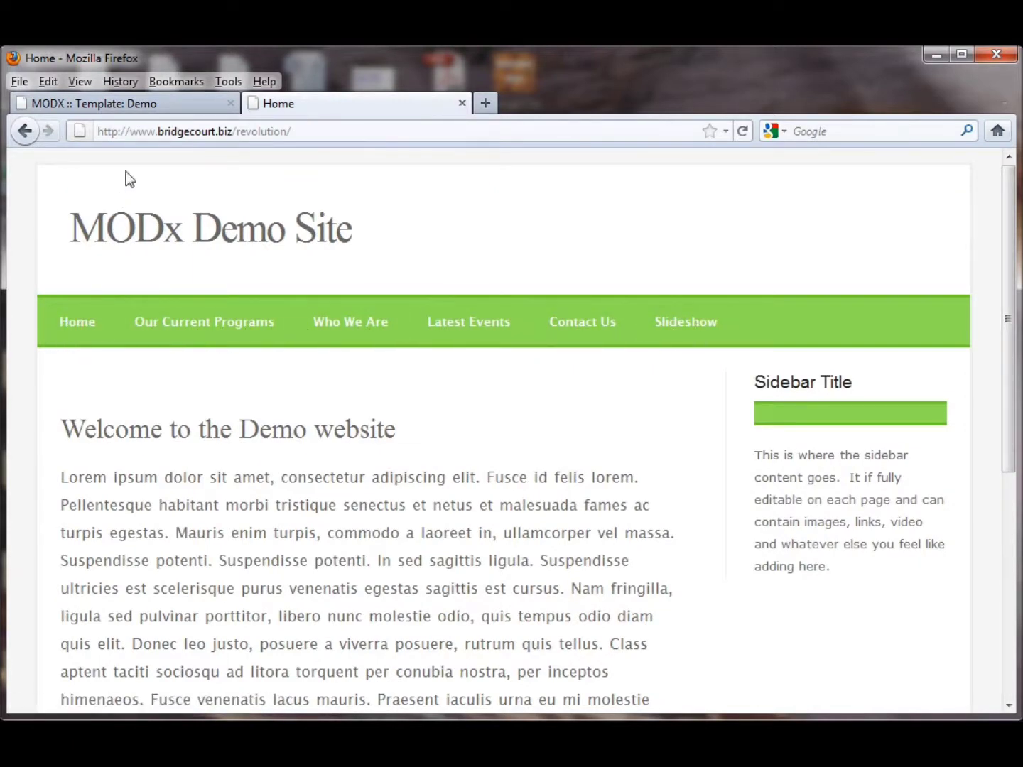
click(129, 103)
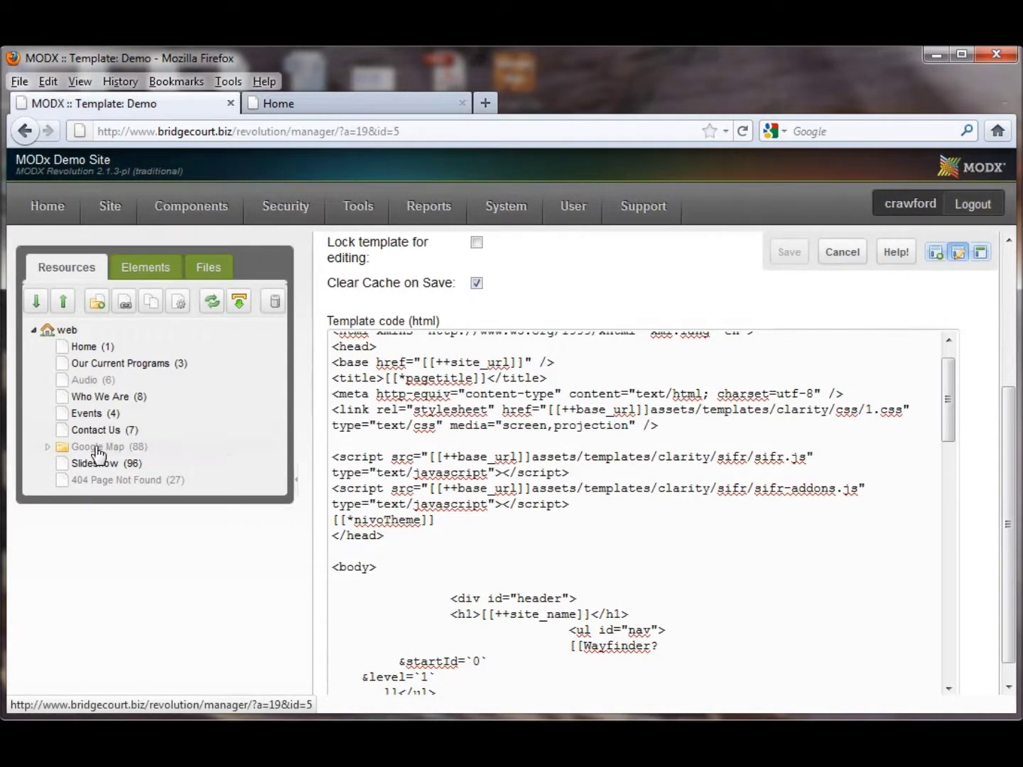
click(291, 104)
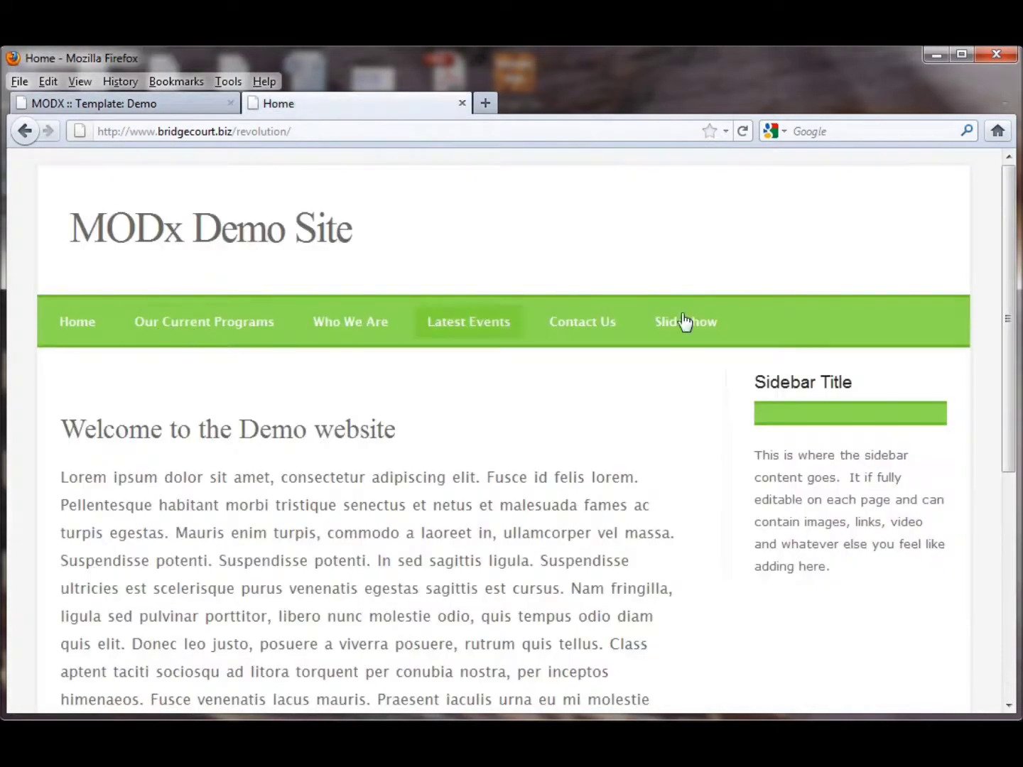
click(123, 107)
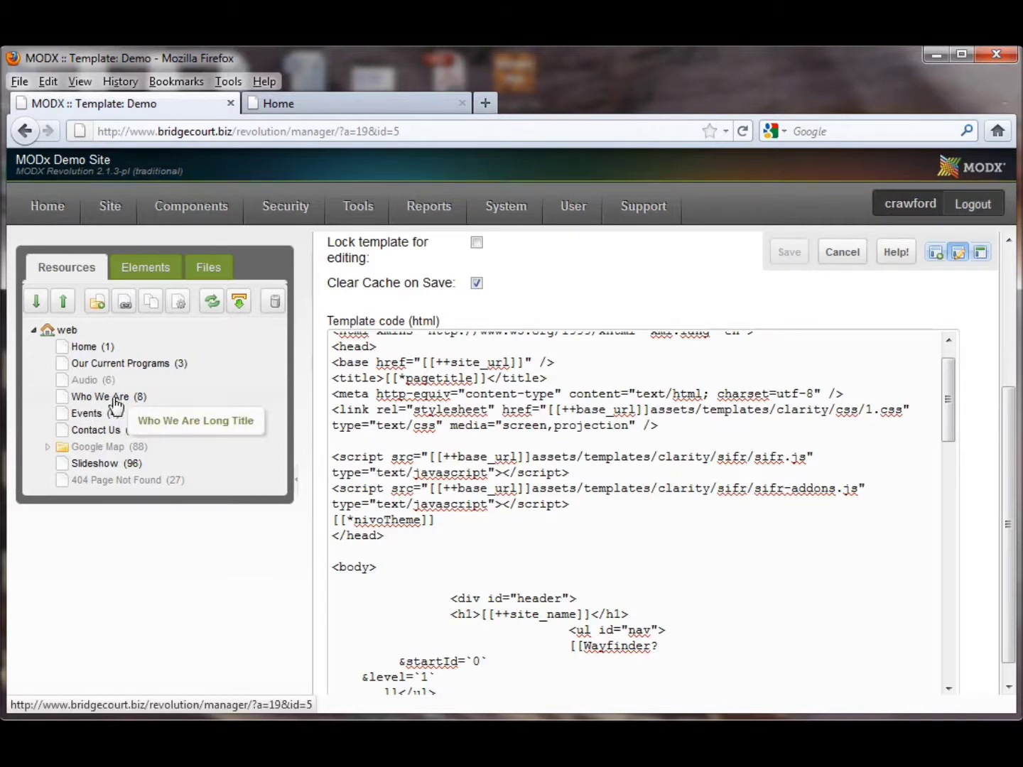
Step: Drag Who We Are below Events, then reload the live site to confirm the menu order
drag(115, 405, 118, 430)
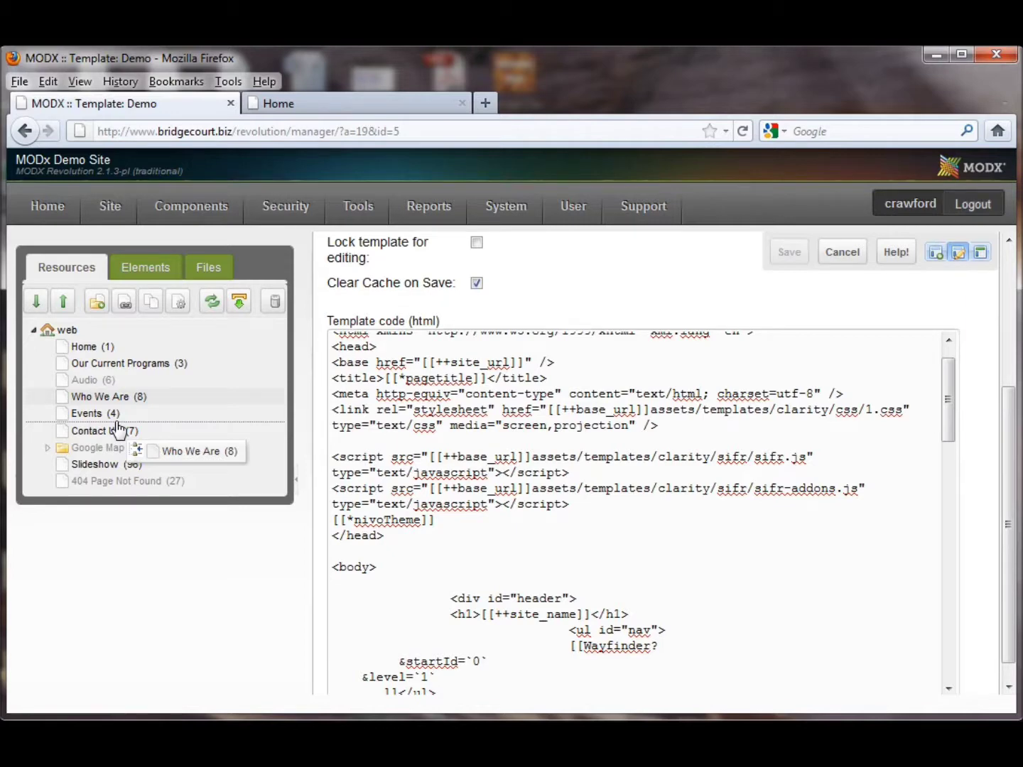
drag(119, 423, 115, 426)
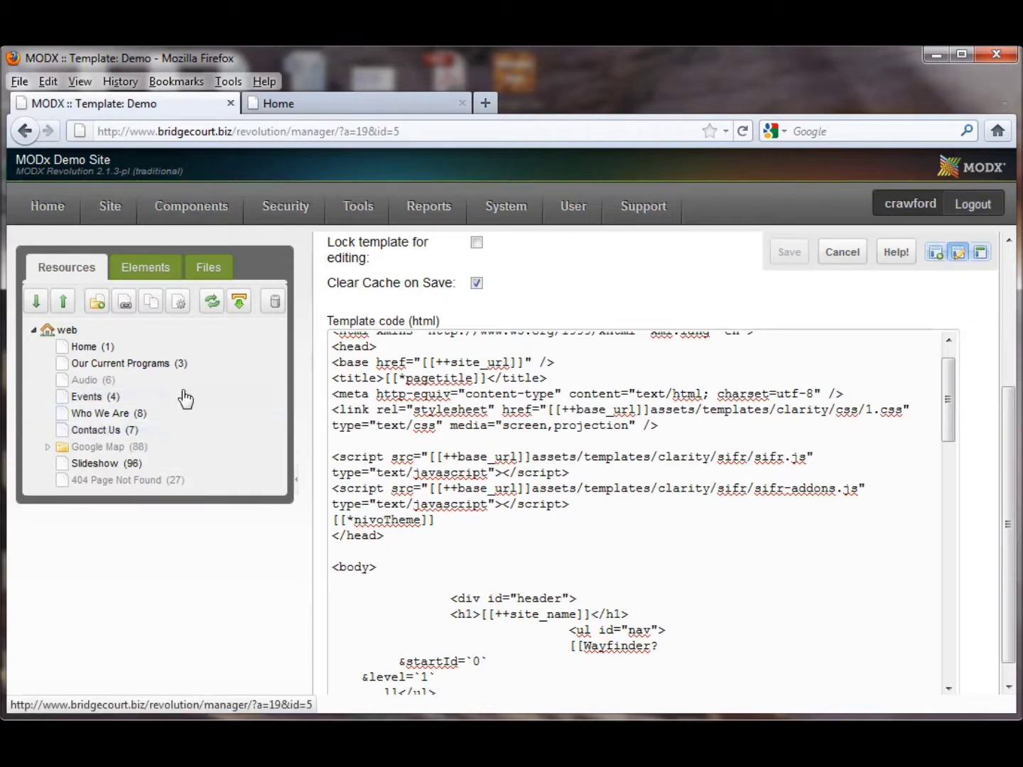
click(286, 108)
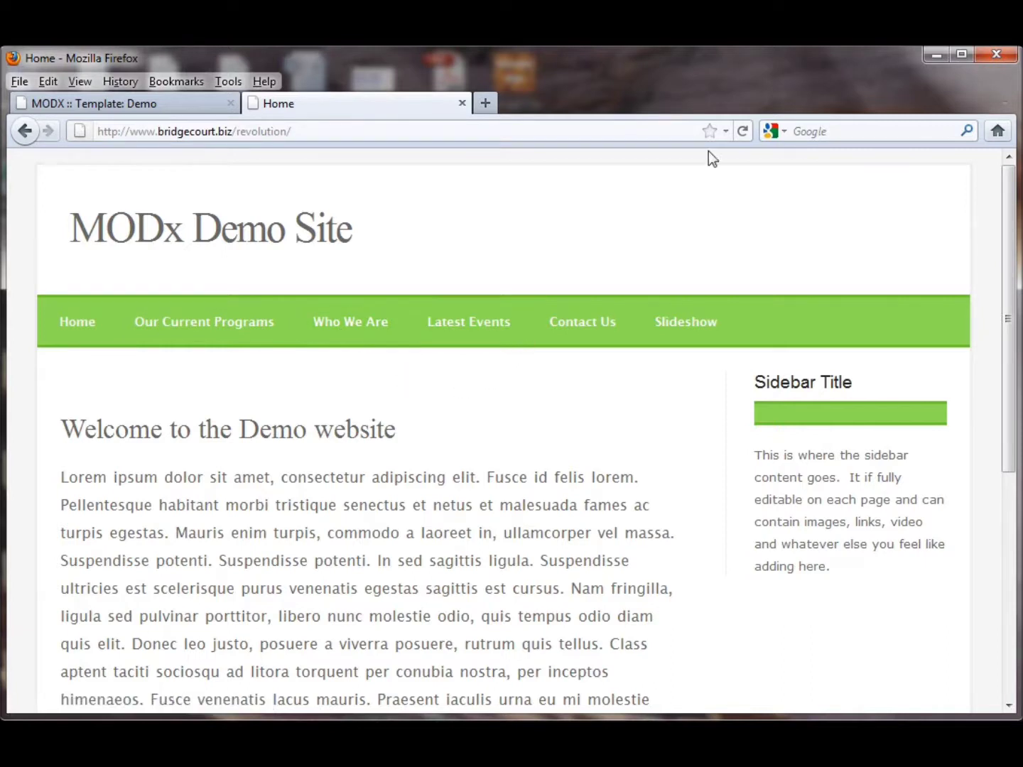
click(736, 132)
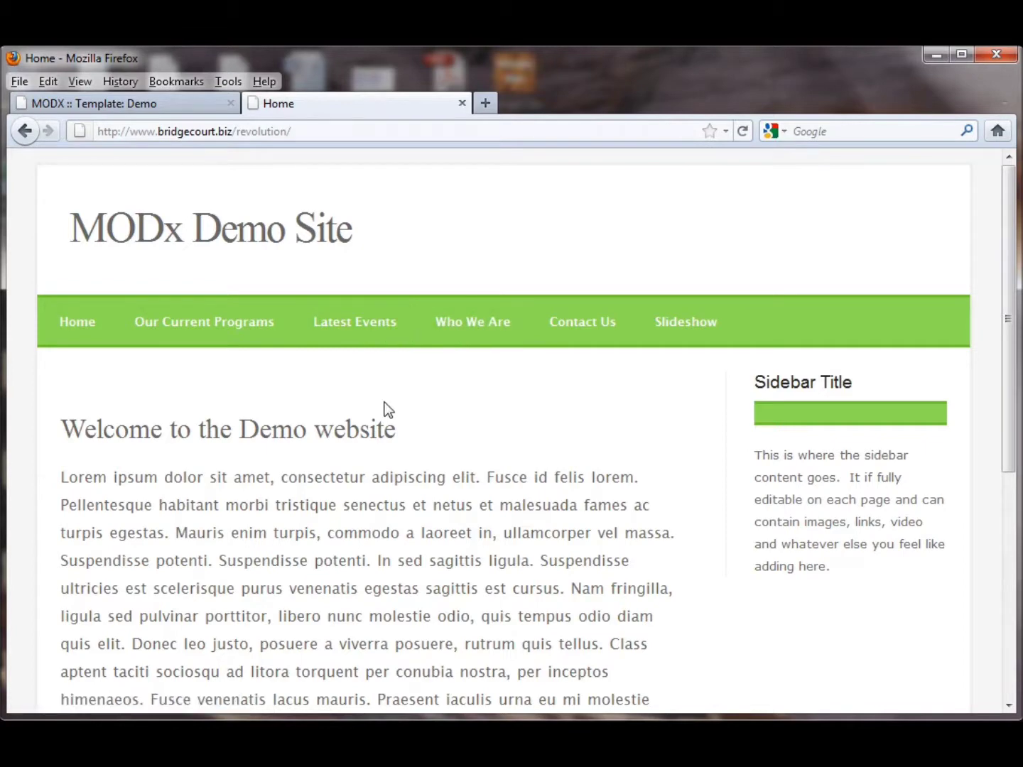
click(157, 106)
mouse_move(110, 206)
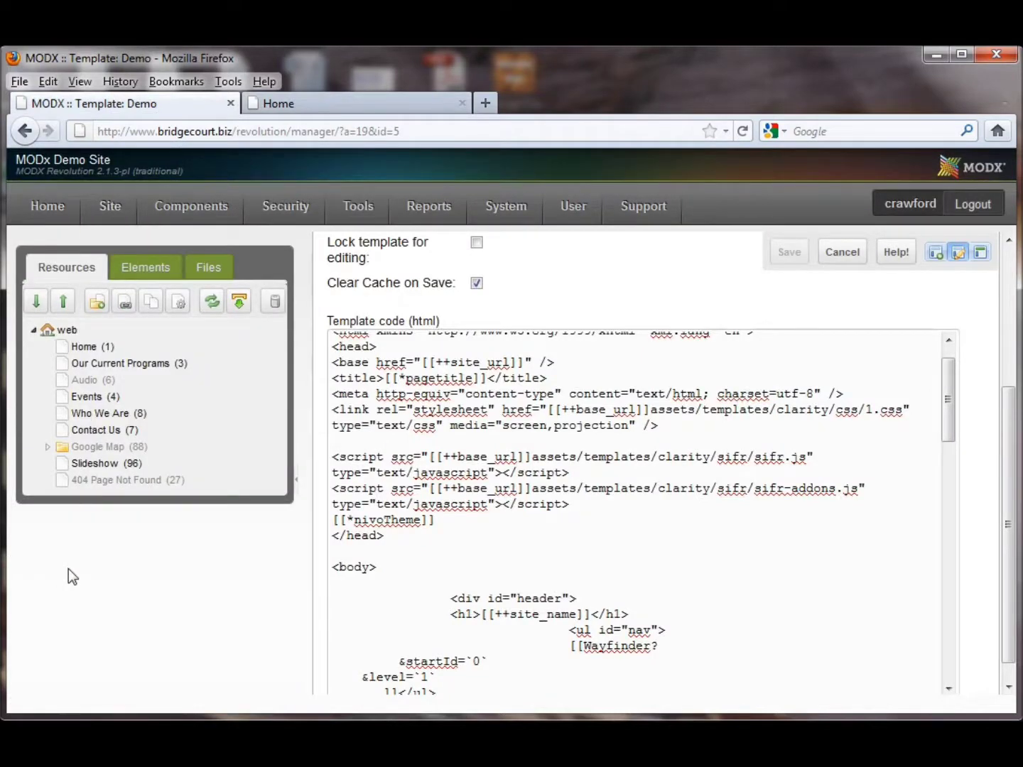
click(298, 108)
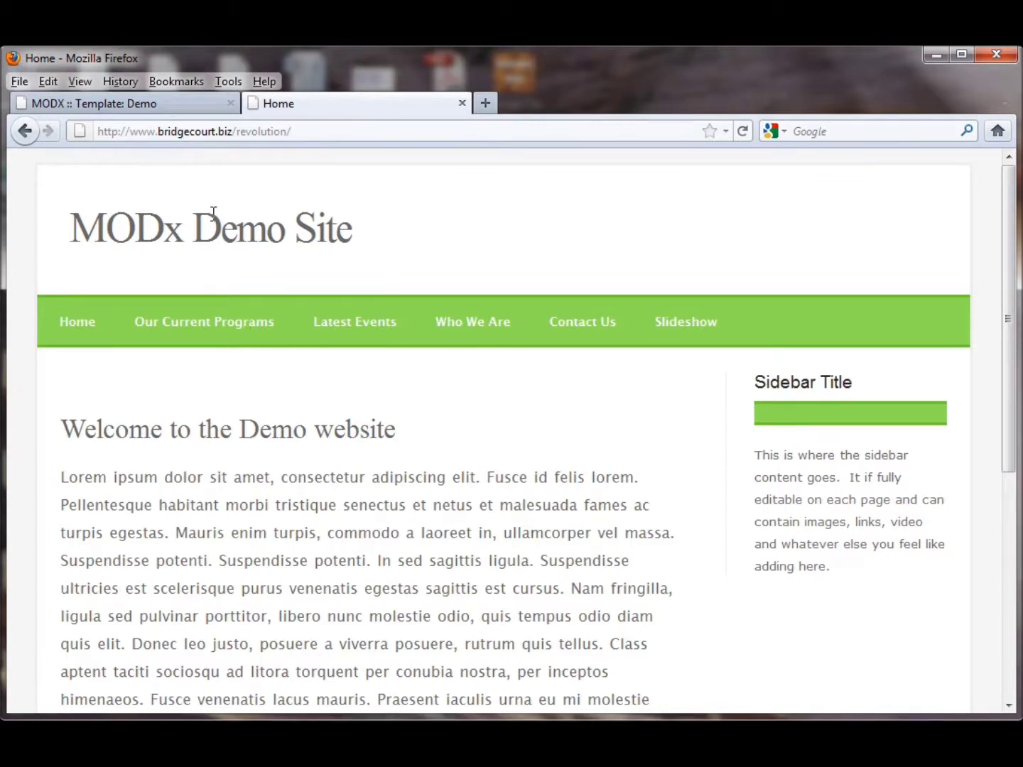
click(103, 103)
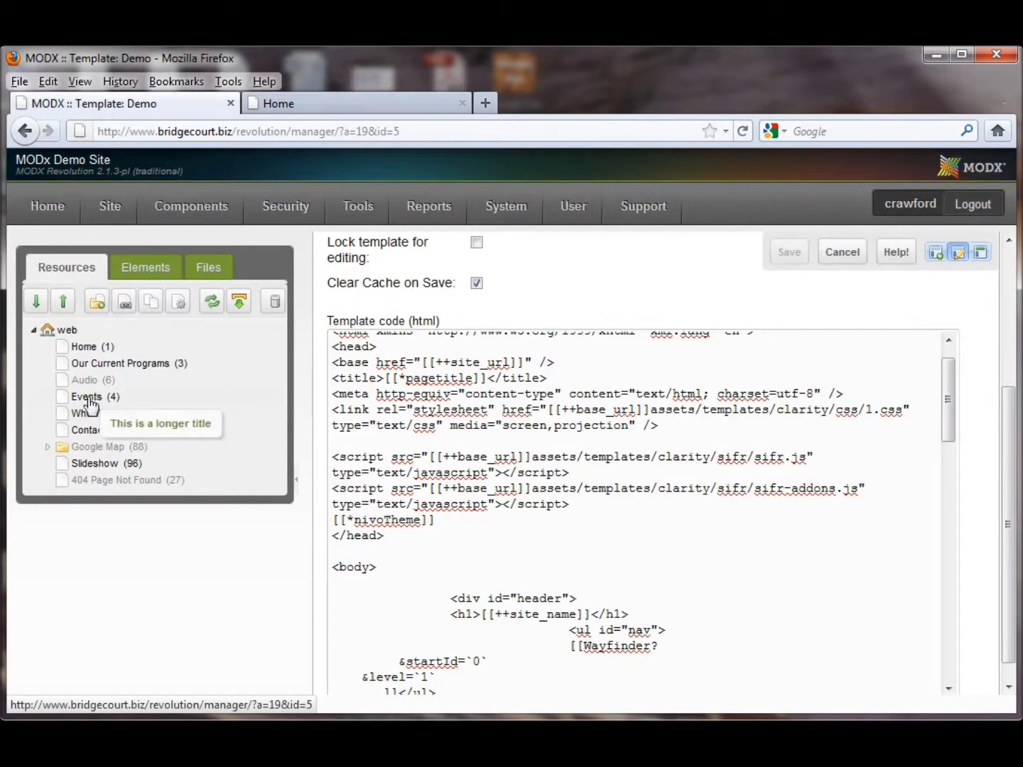
drag(90, 402, 97, 422)
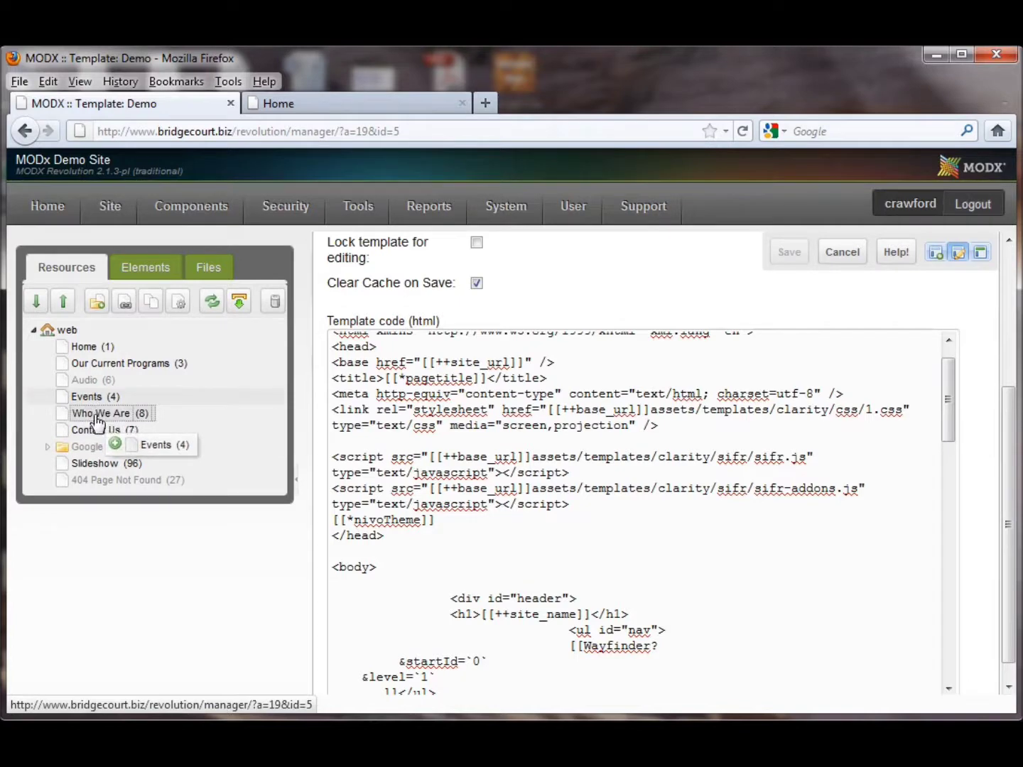
drag(98, 422, 98, 422)
drag(98, 423, 98, 424)
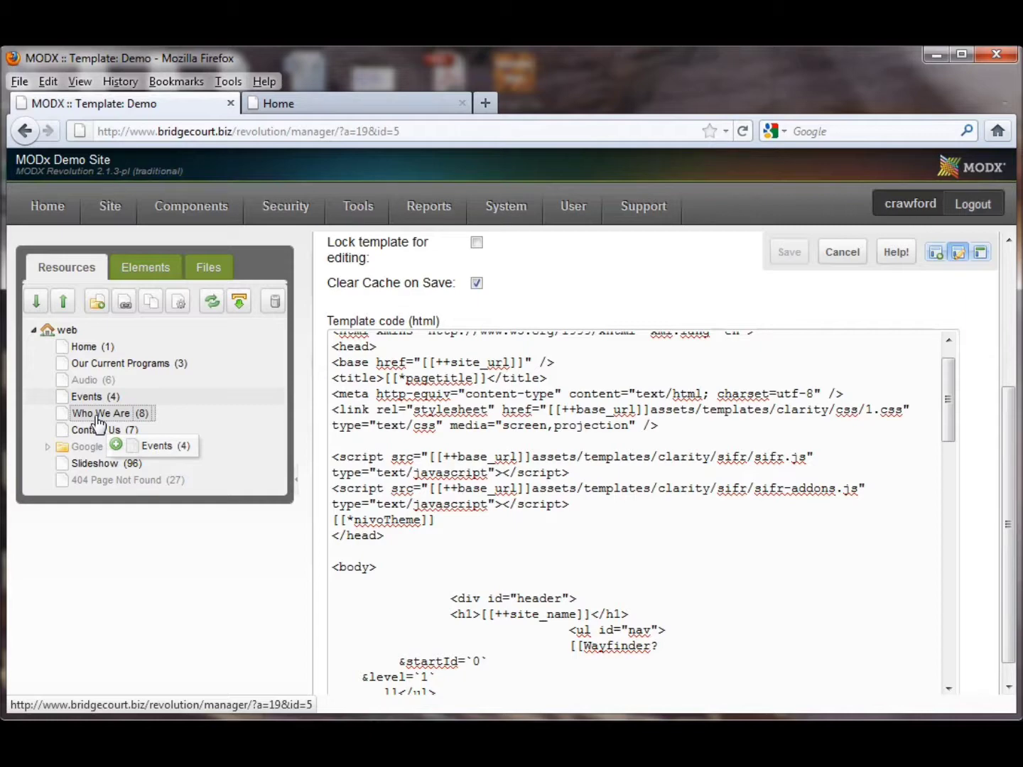
drag(97, 420, 98, 423)
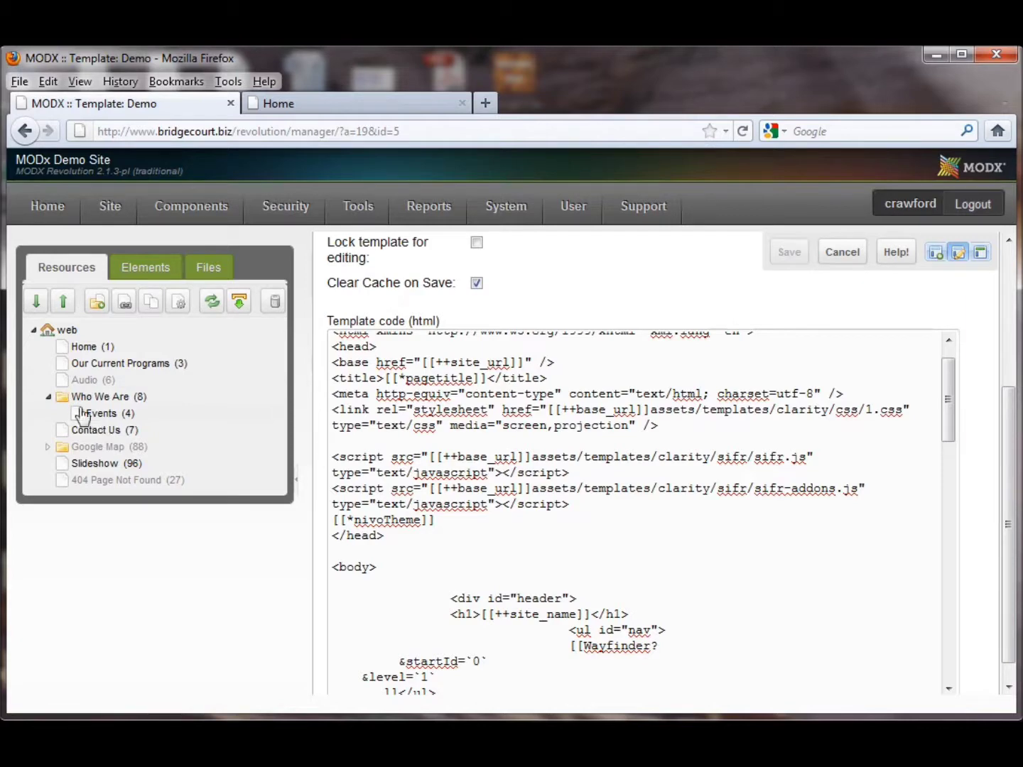
click(323, 106)
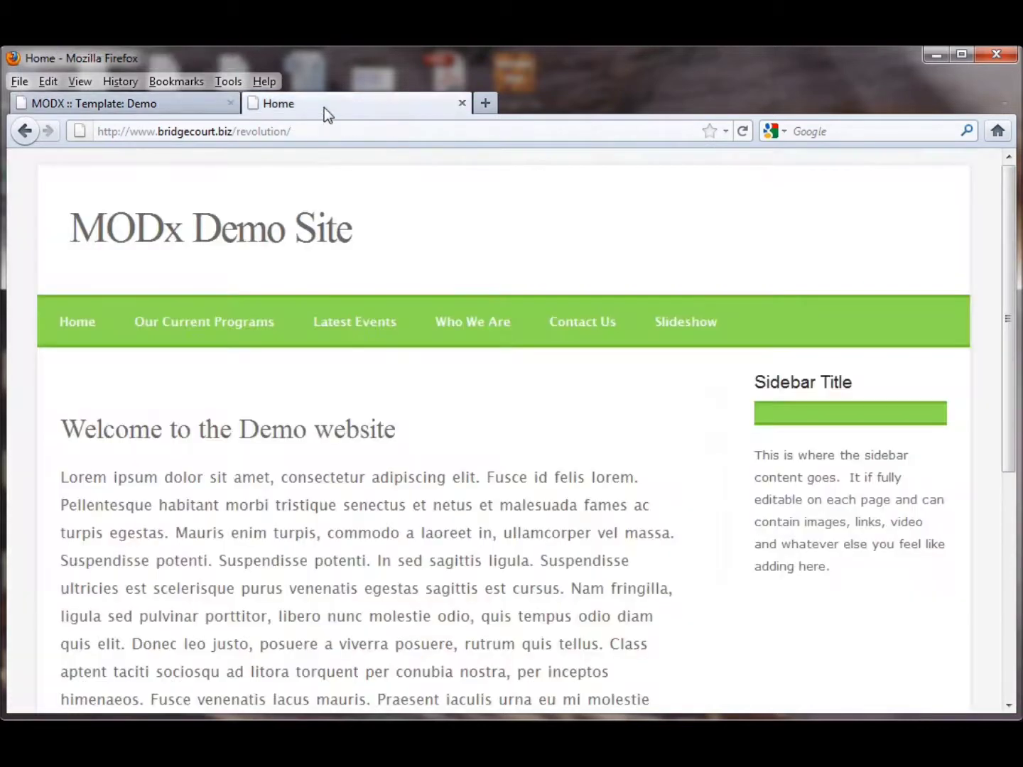
click(131, 105)
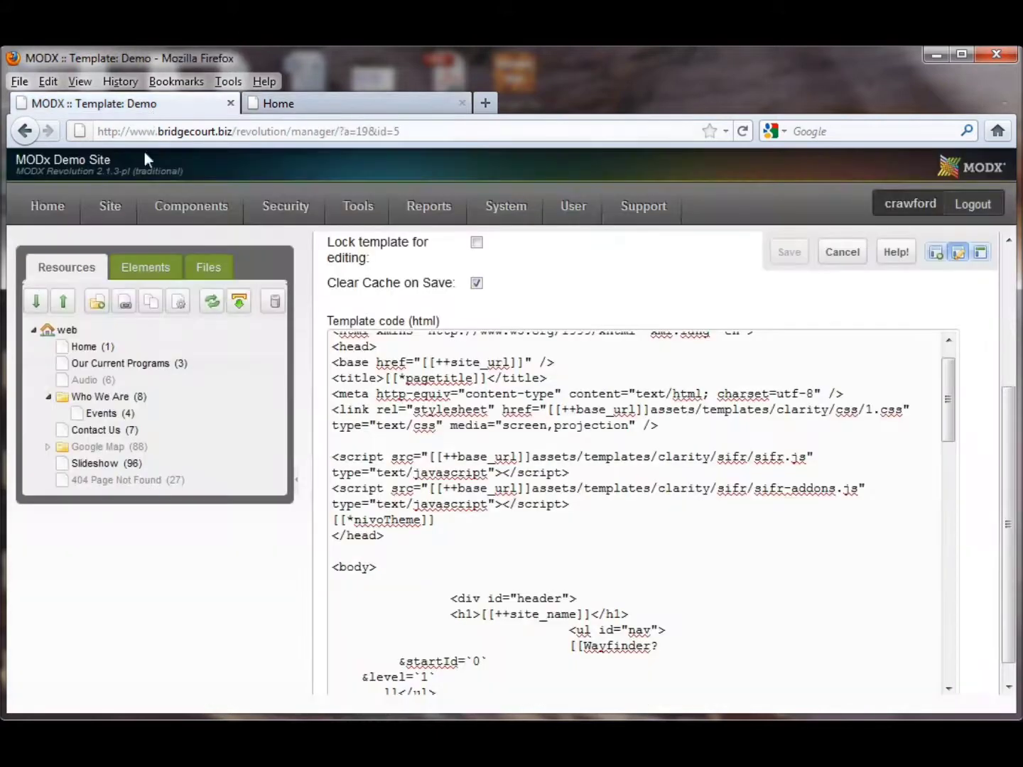
click(440, 105)
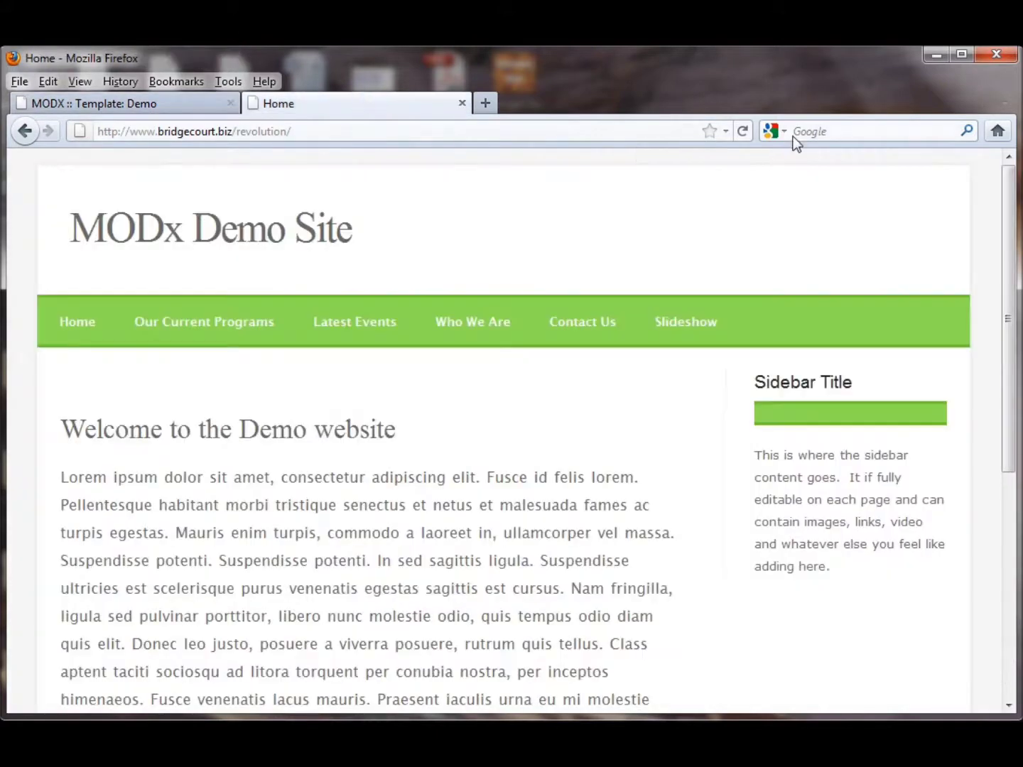
click(740, 130)
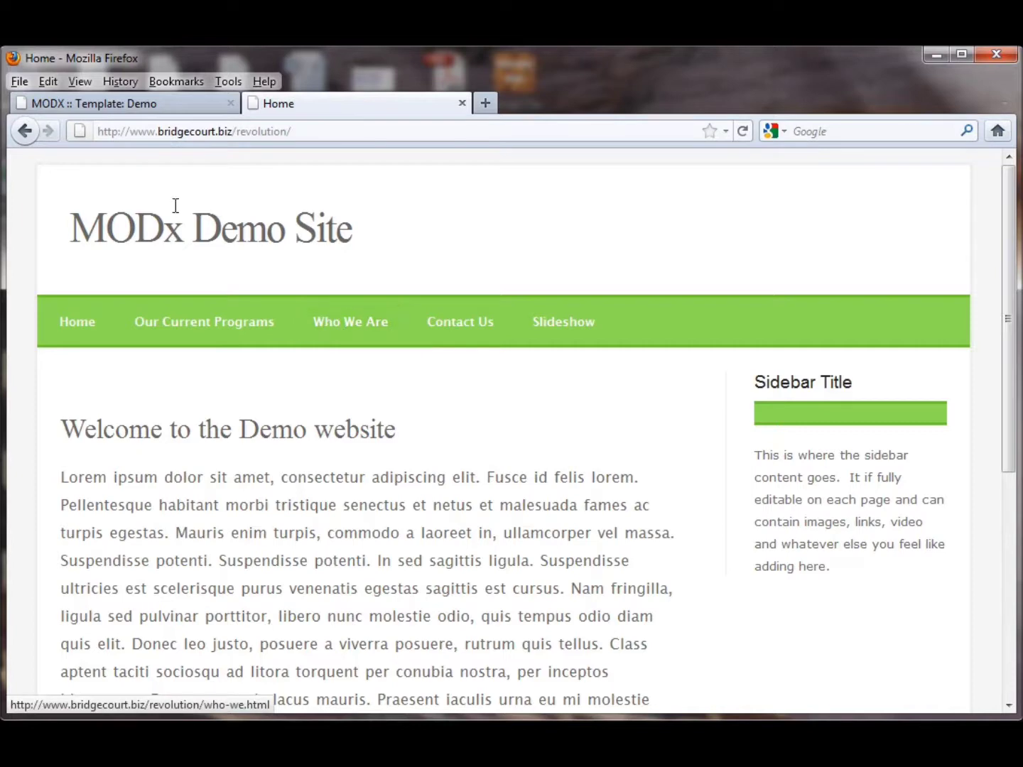
click(117, 102)
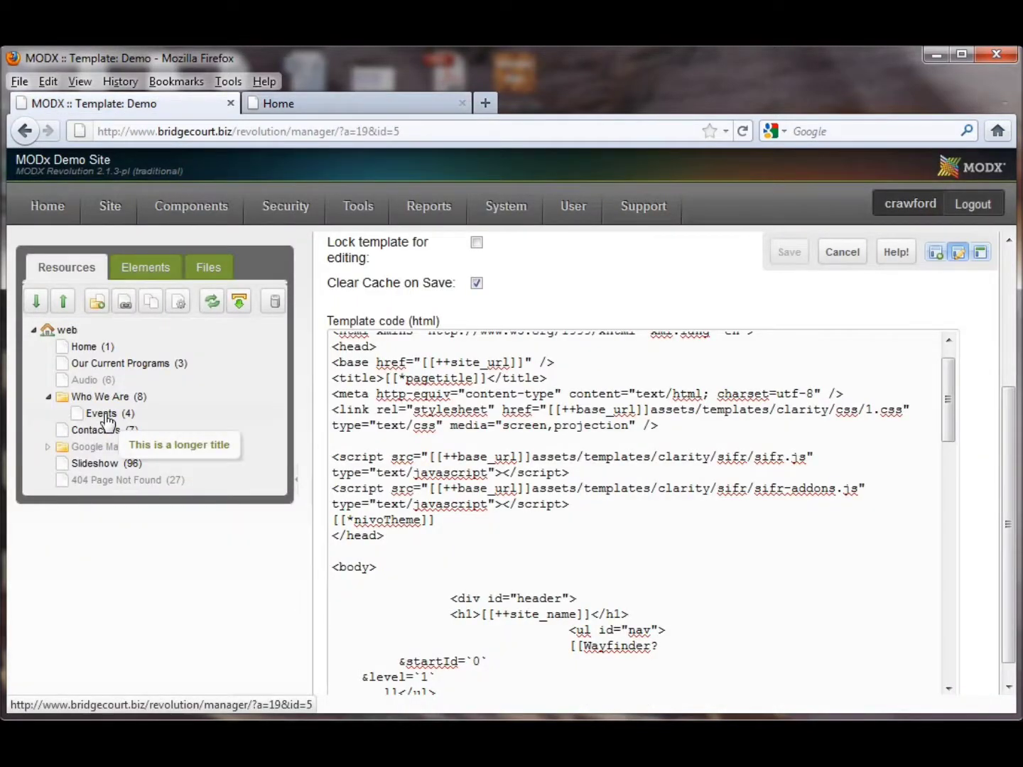
drag(106, 419, 101, 397)
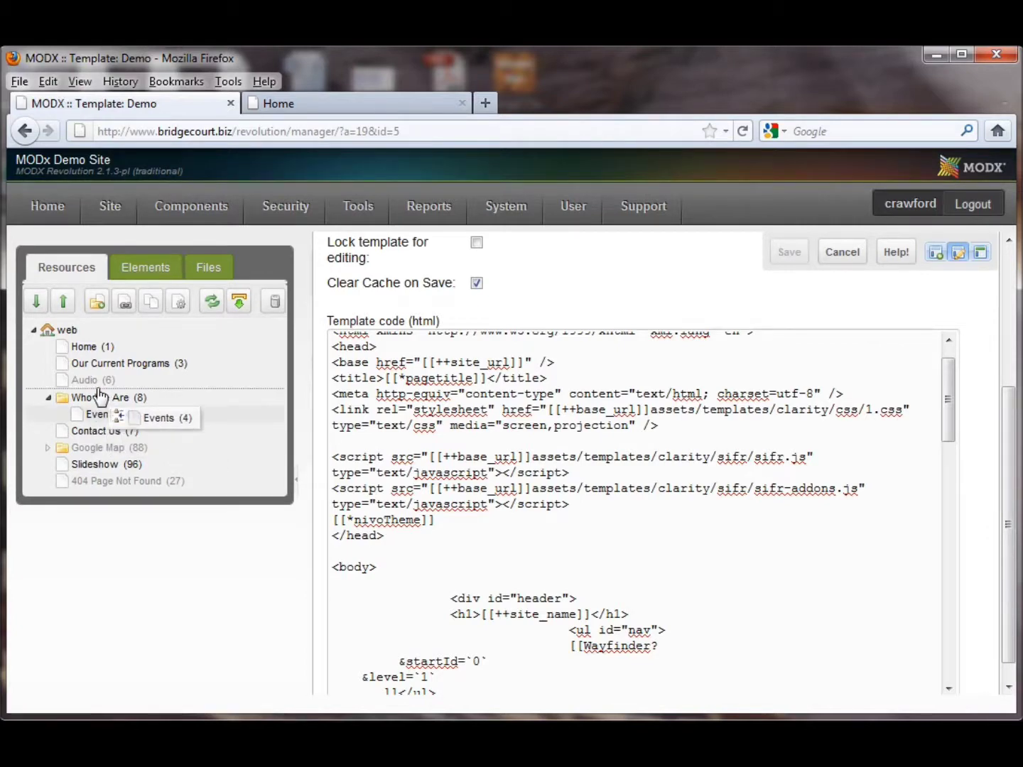
drag(101, 397, 96, 389)
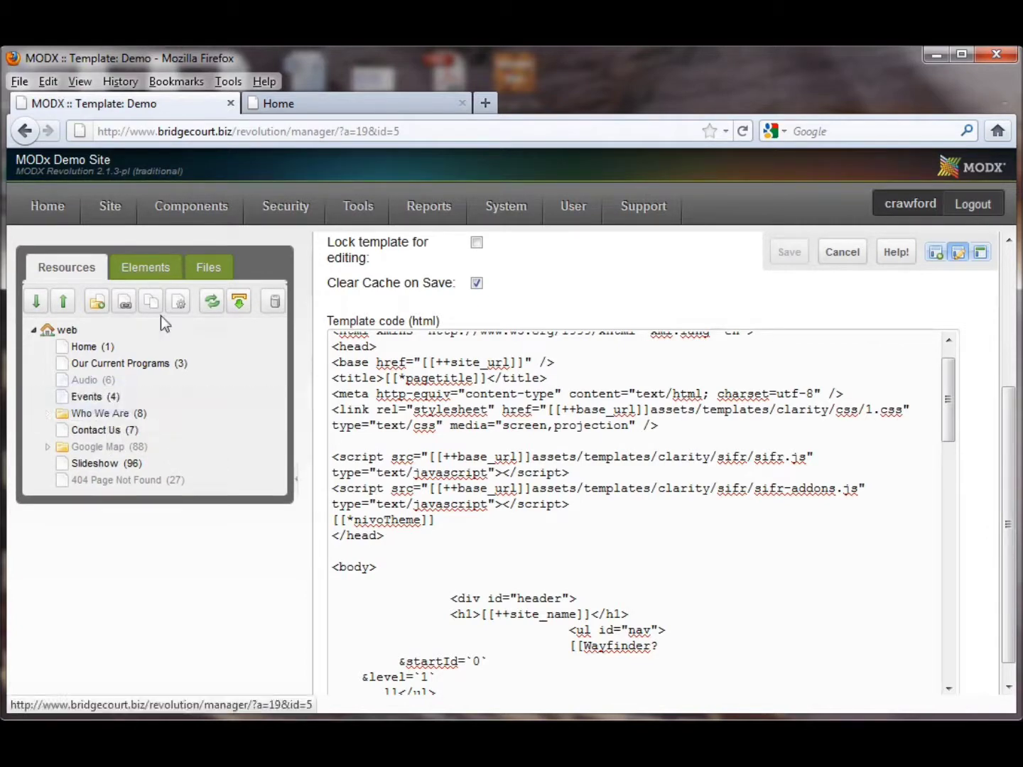
click(211, 304)
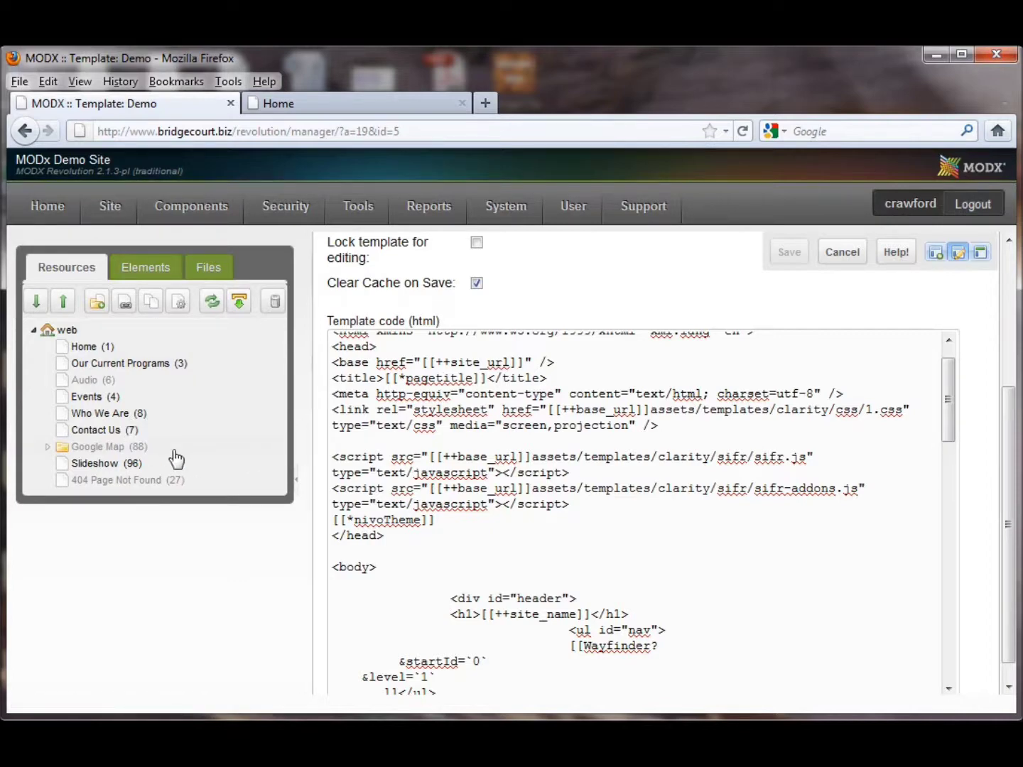
click(99, 386)
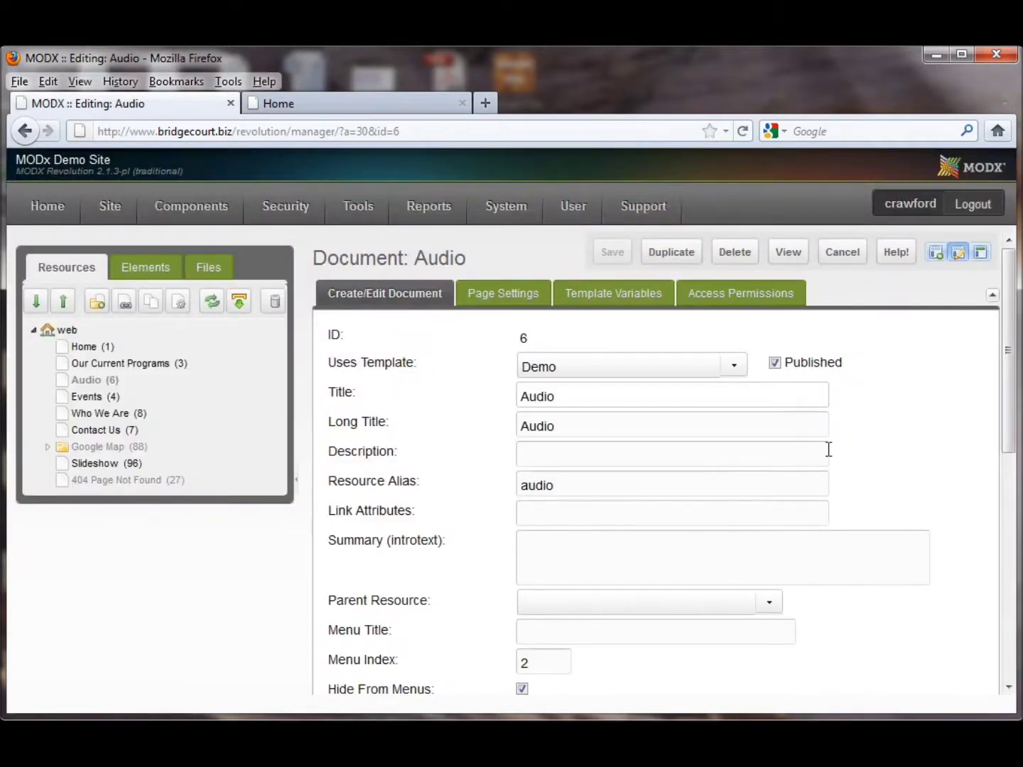
drag(1013, 340, 1006, 567)
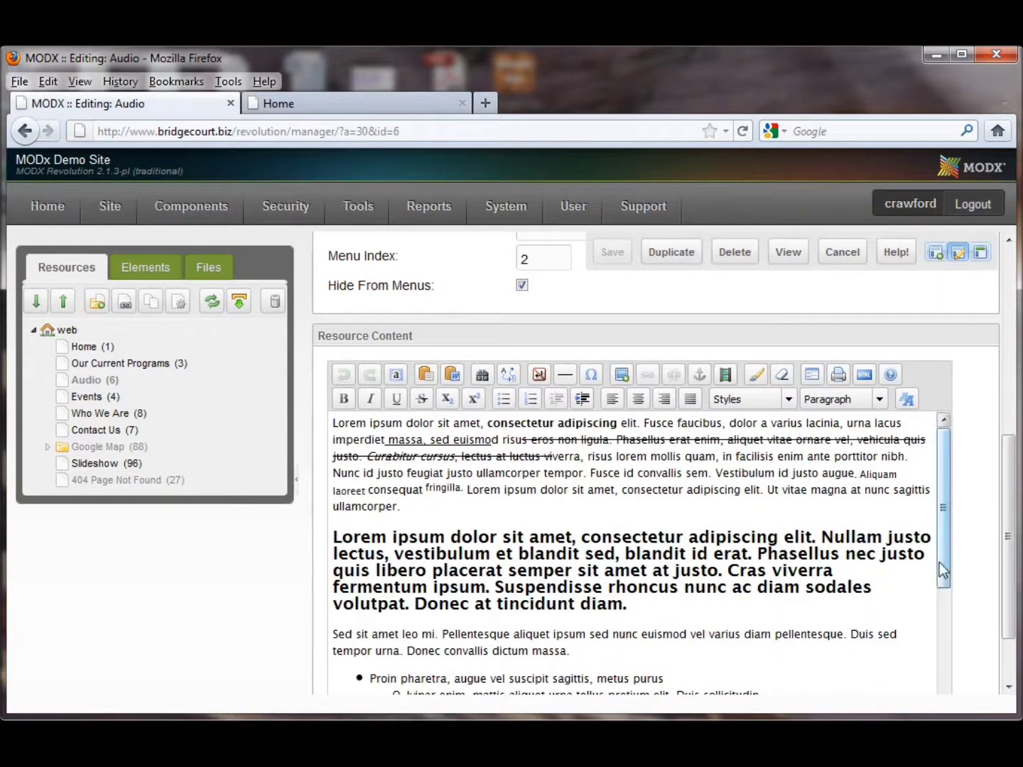
drag(1008, 508, 1008, 316)
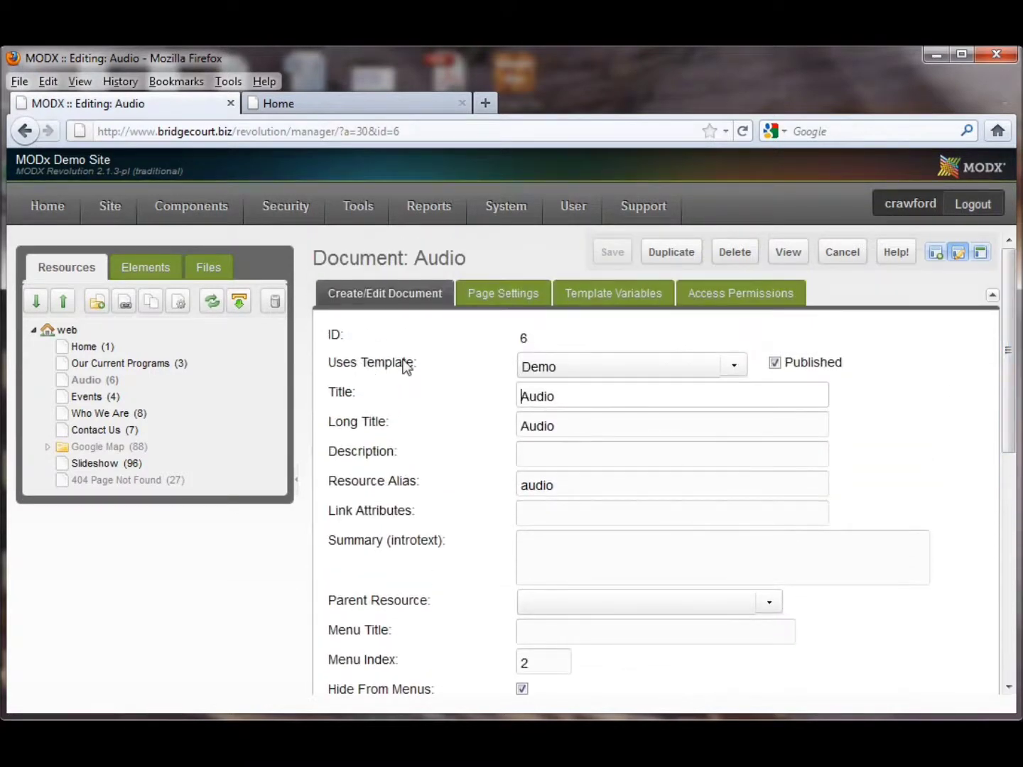
mouse_move(708, 380)
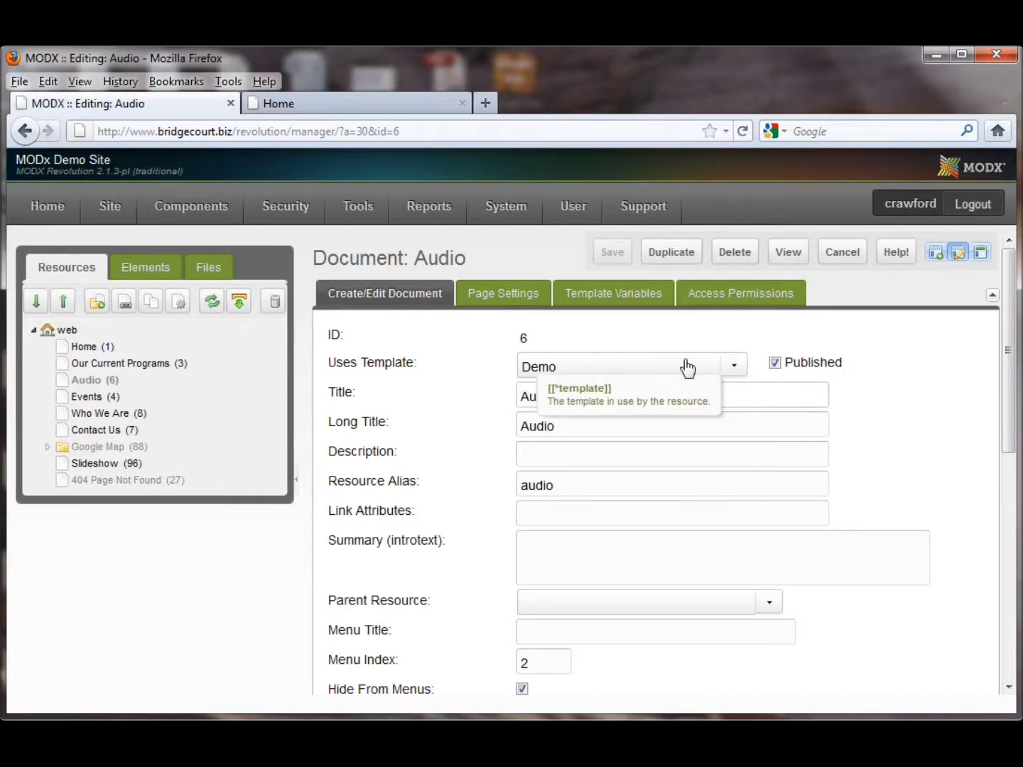
click(730, 371)
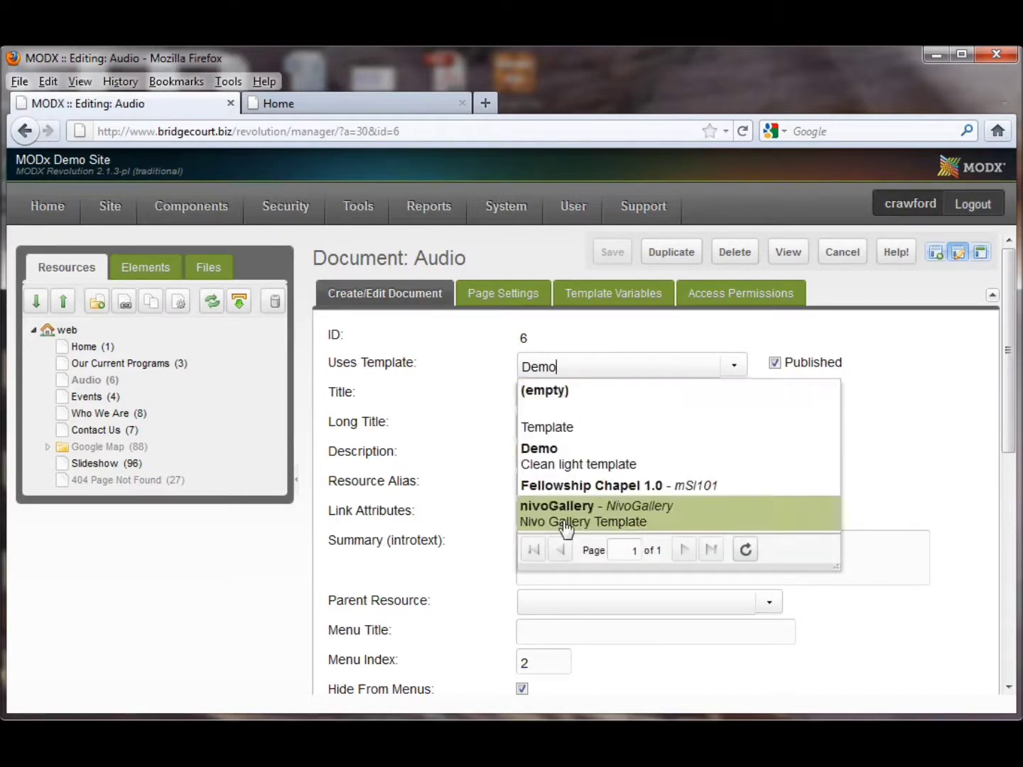
click(886, 343)
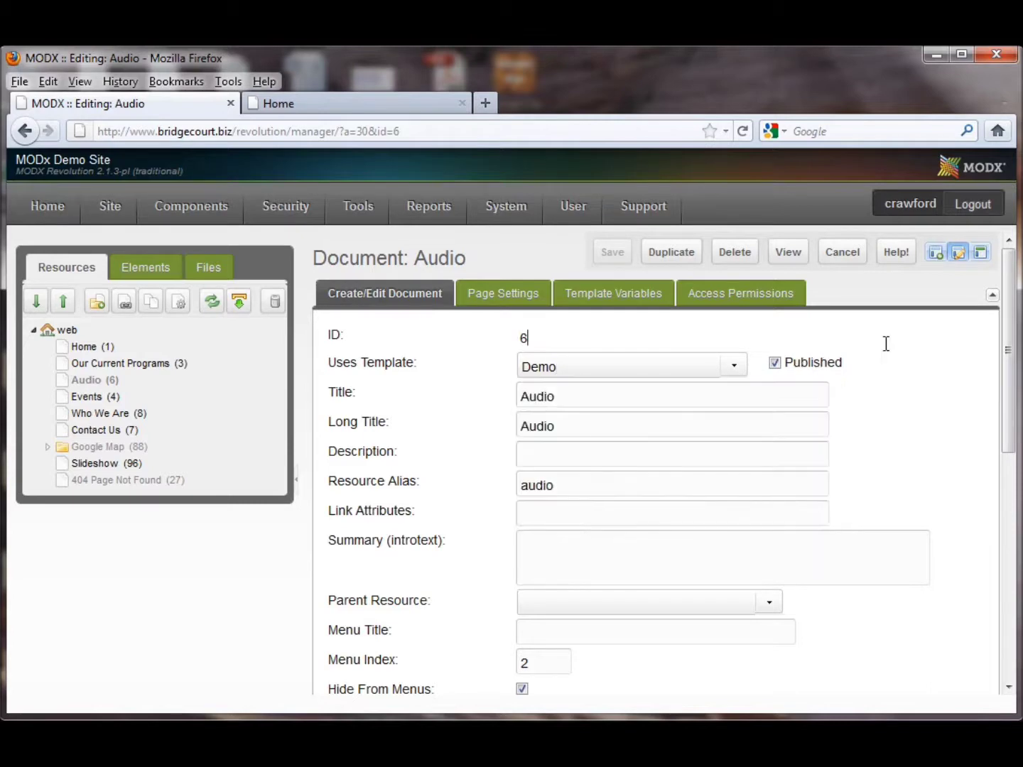
mouse_move(783, 424)
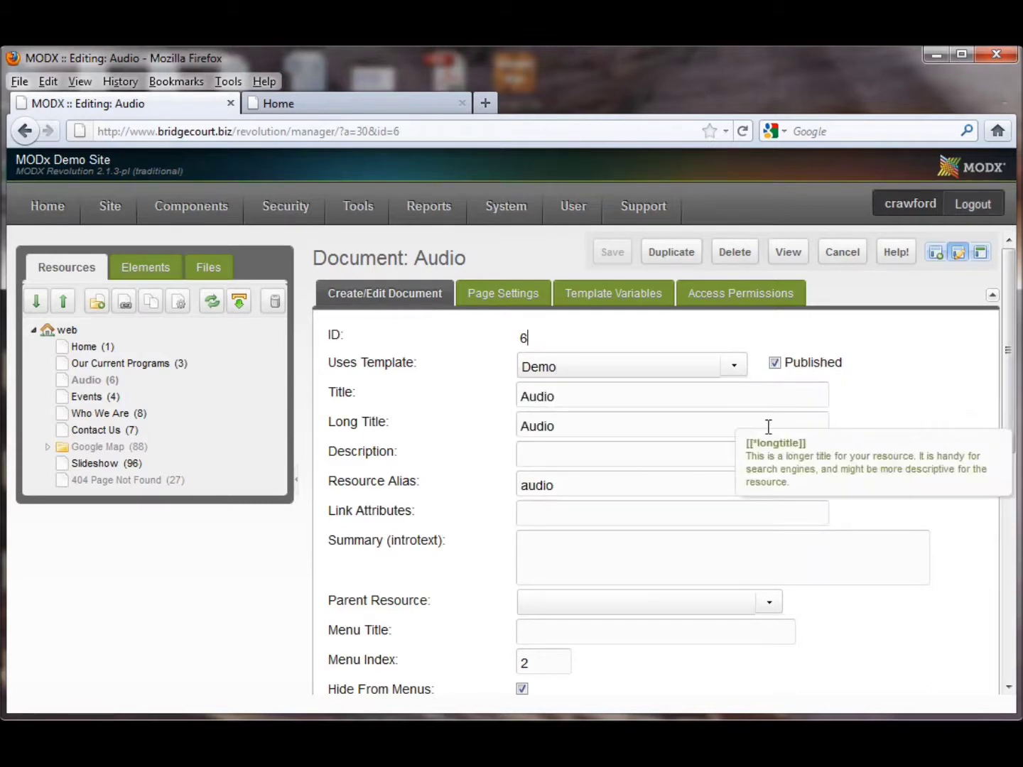
mouse_move(643, 489)
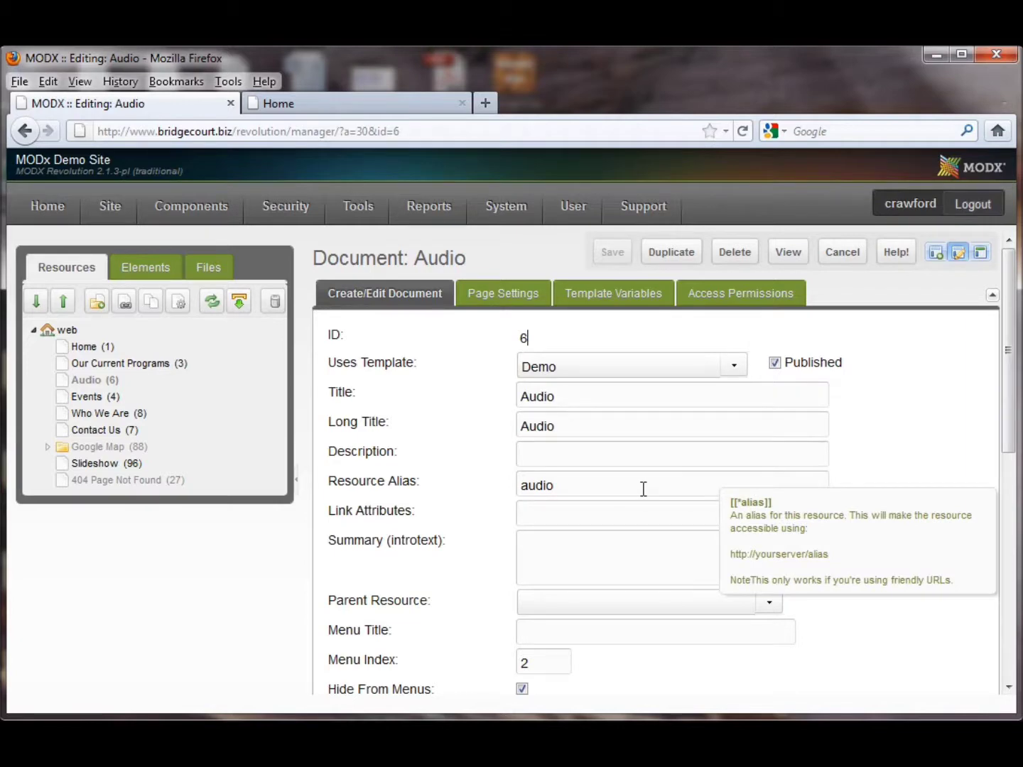
mouse_move(598, 370)
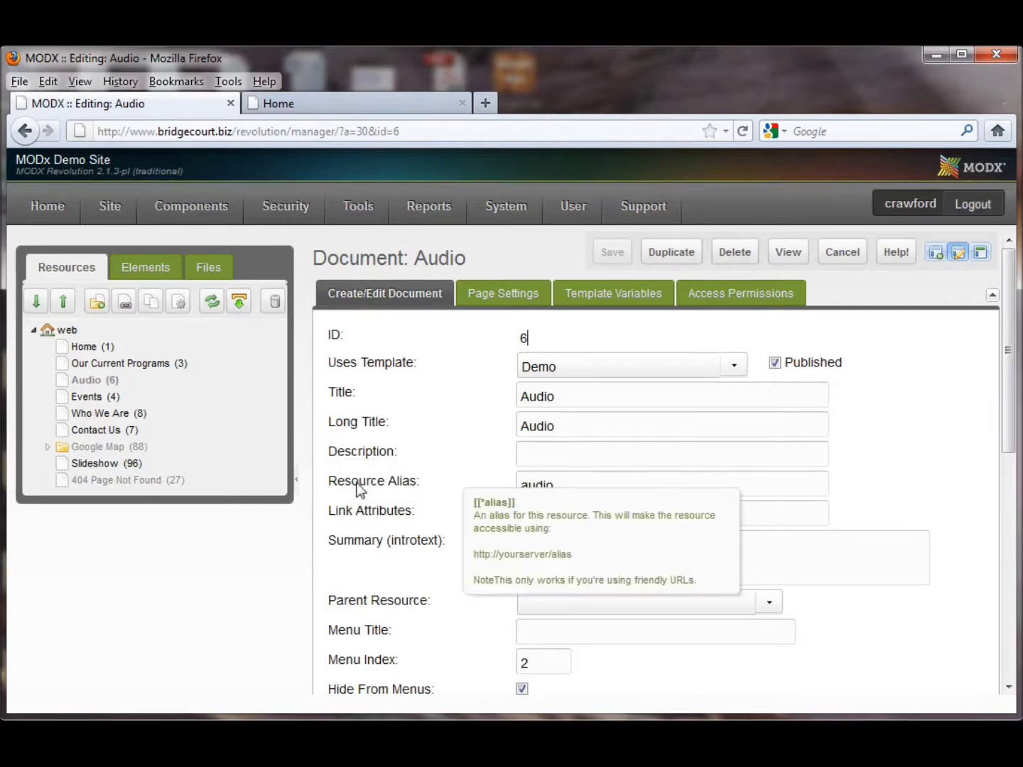
scroll(982, 483, down, 1)
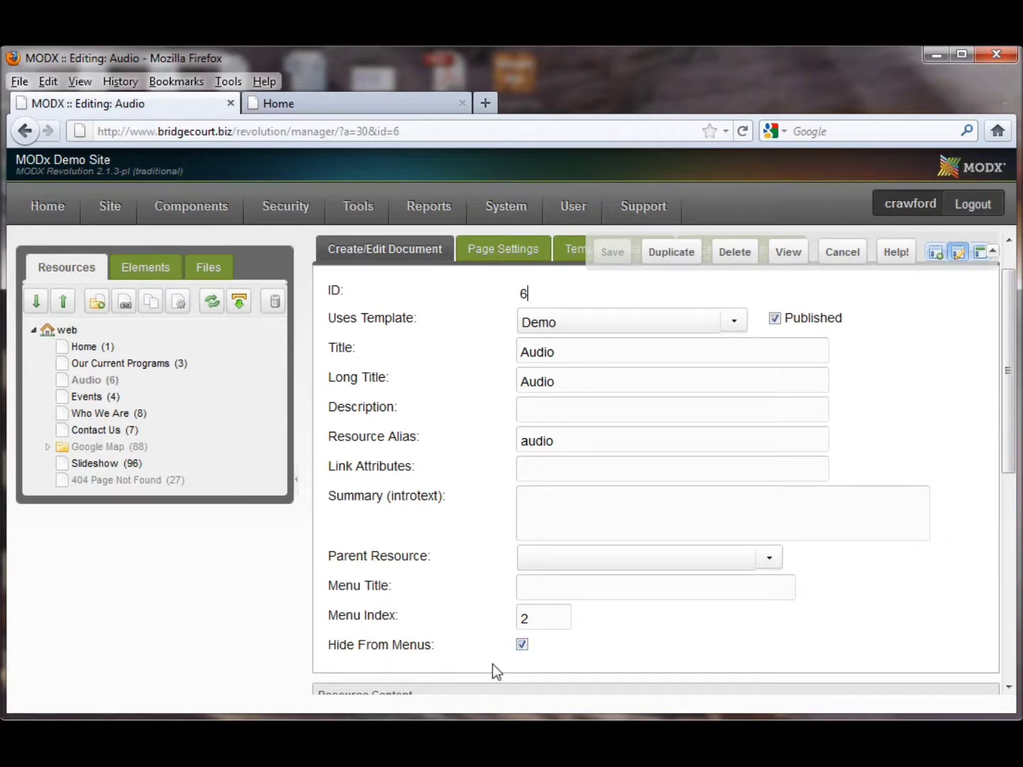
Step: Uncheck Hide From Menus for Audio, save, and reload the live home page to see it in the menu
mouse_move(521, 649)
click(522, 645)
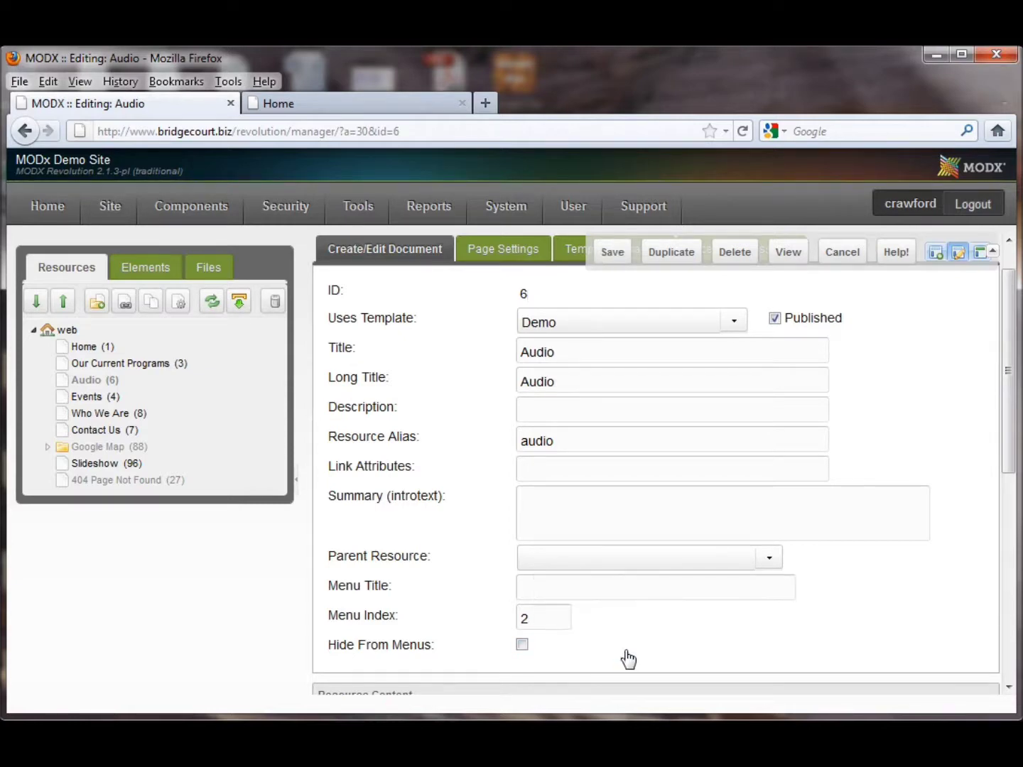
click(604, 252)
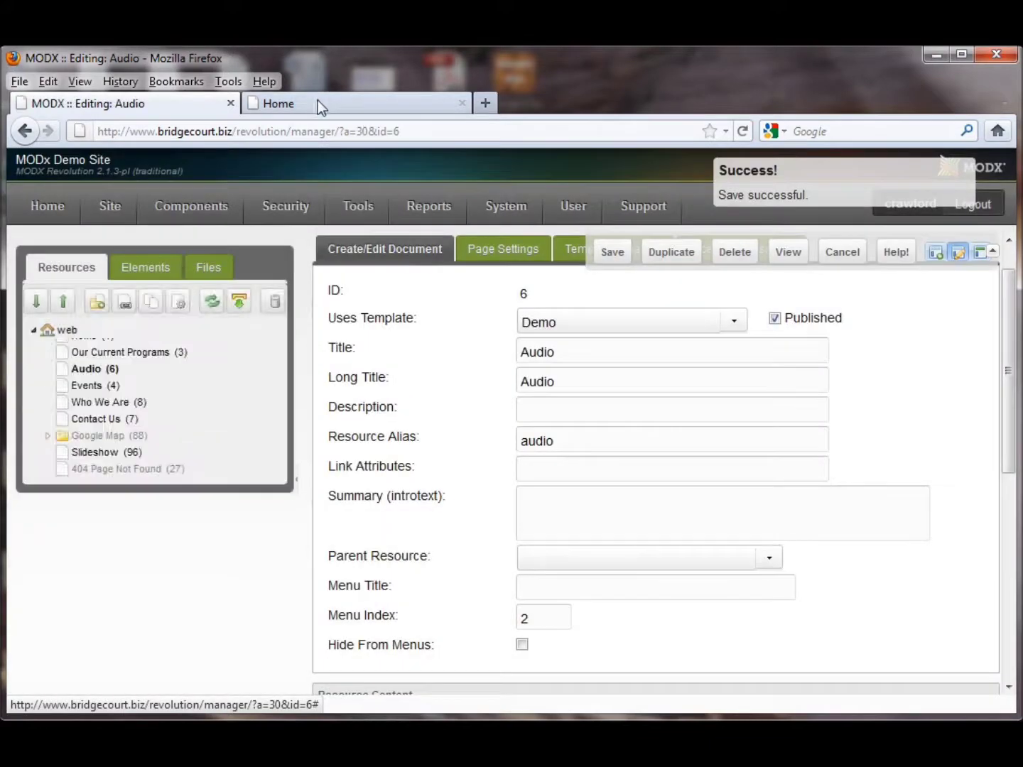
click(319, 101)
click(743, 131)
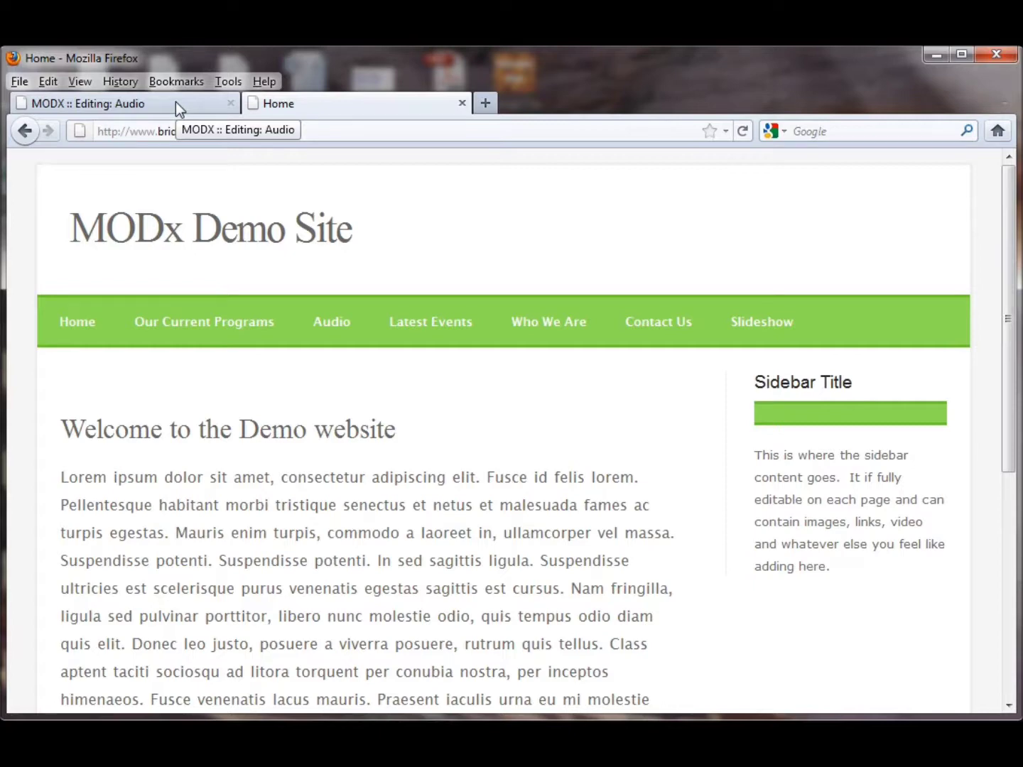
Step: Hide the Audio page from menus again, save, and view the live Audio page
click(175, 103)
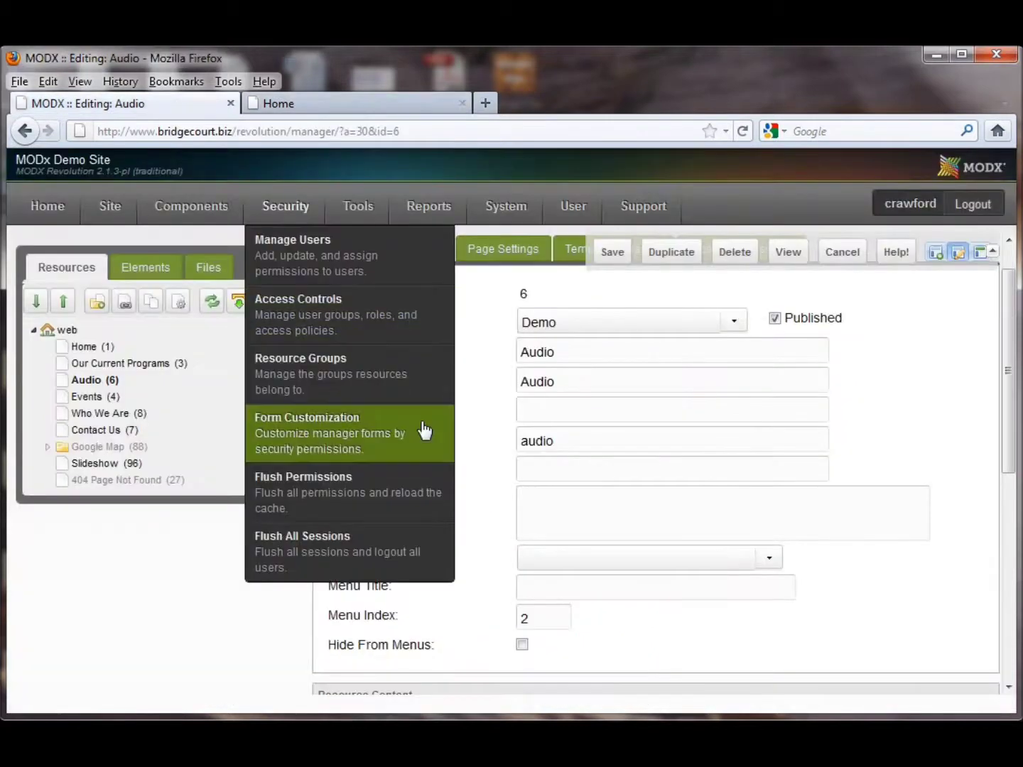
click(522, 644)
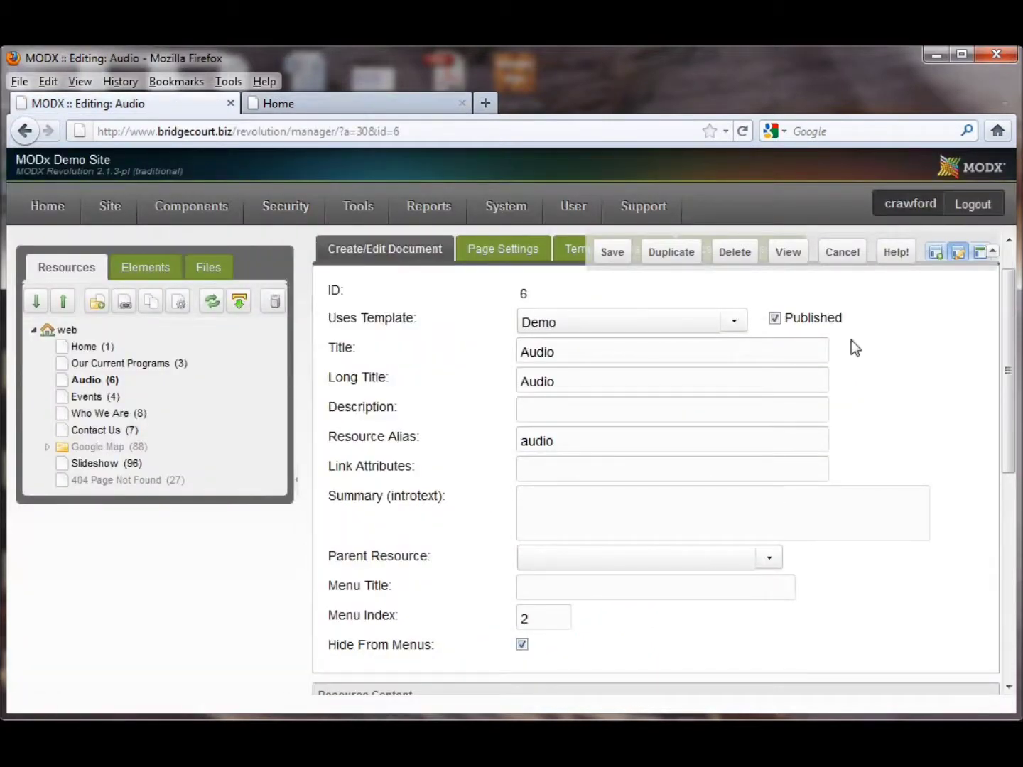
click(611, 256)
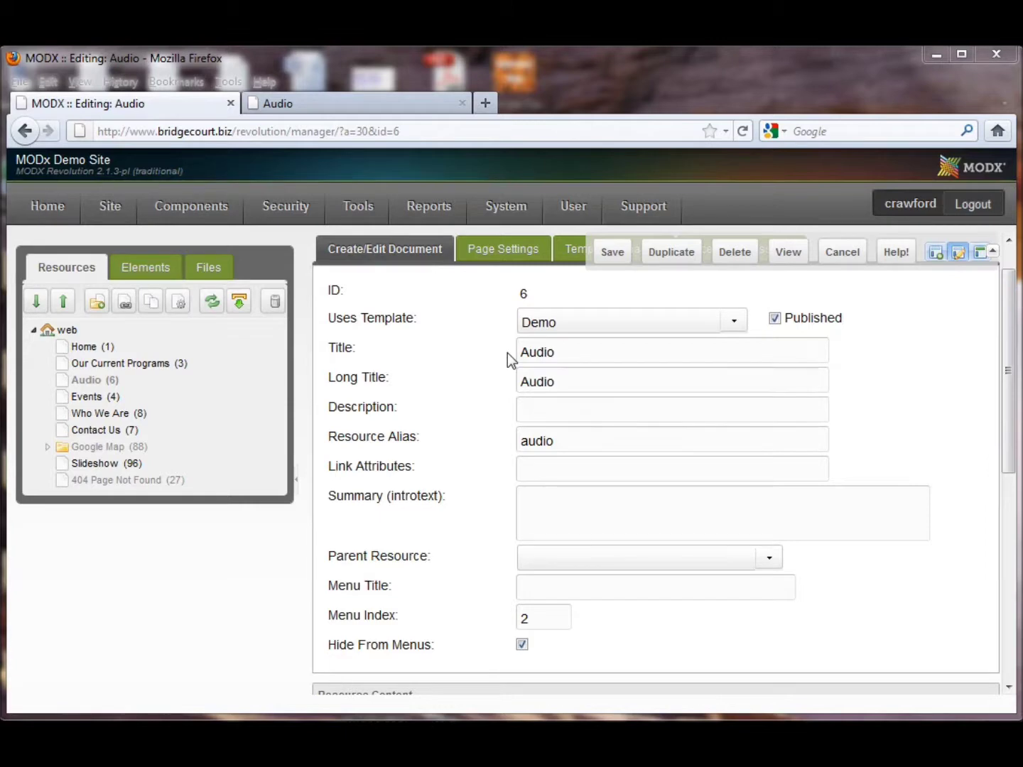
click(343, 106)
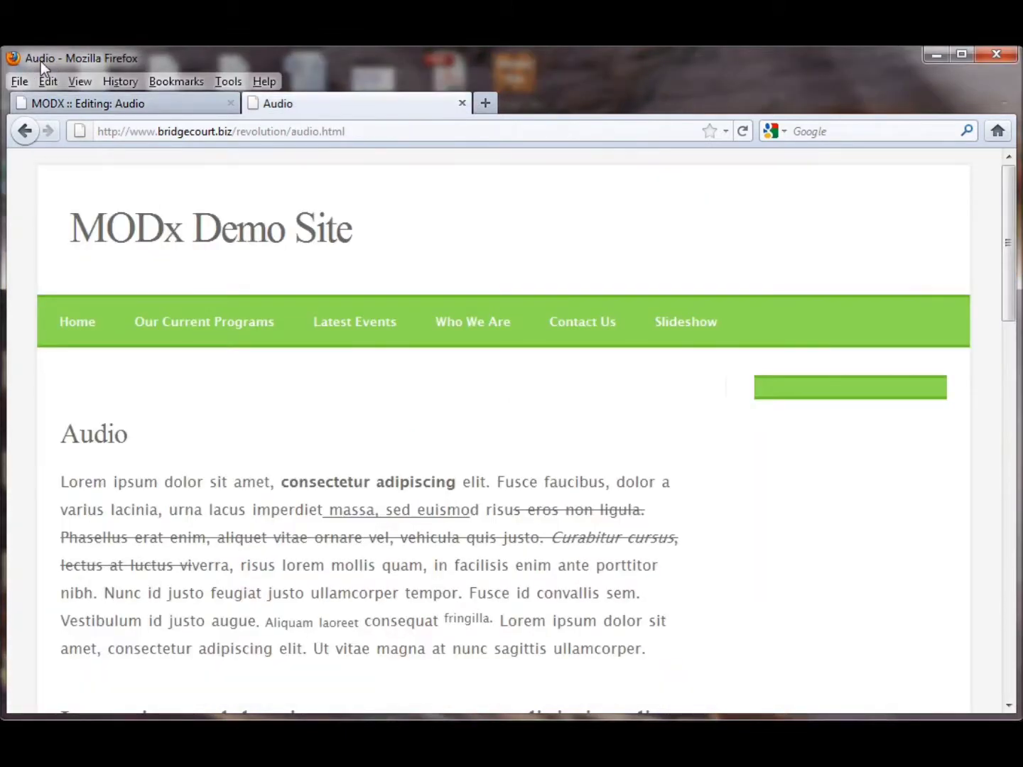
Step: Compare the Audio Long Title field with the heading on the live Audio page
click(150, 104)
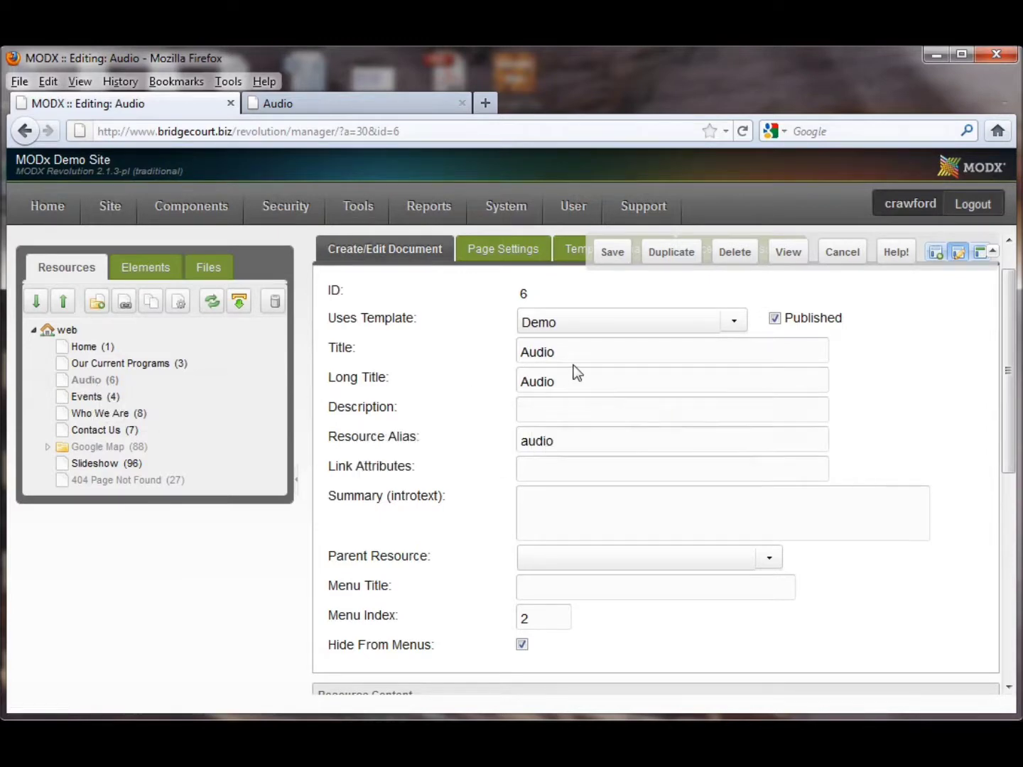
click(642, 383)
click(343, 105)
drag(60, 445, 133, 443)
click(174, 442)
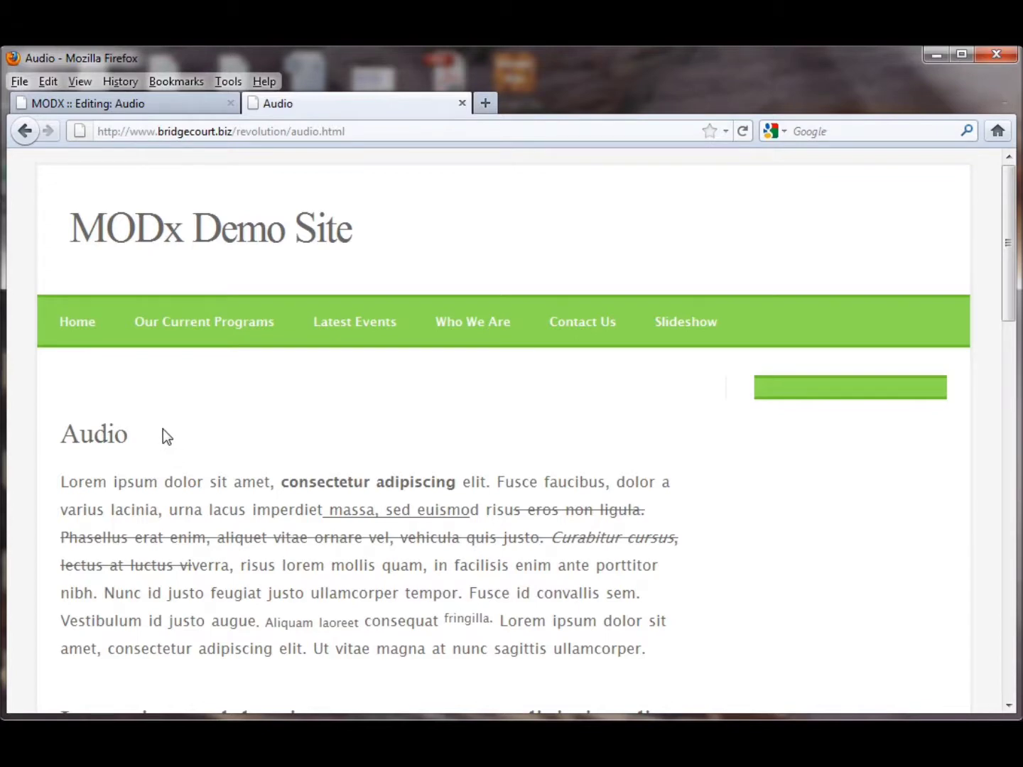
click(149, 103)
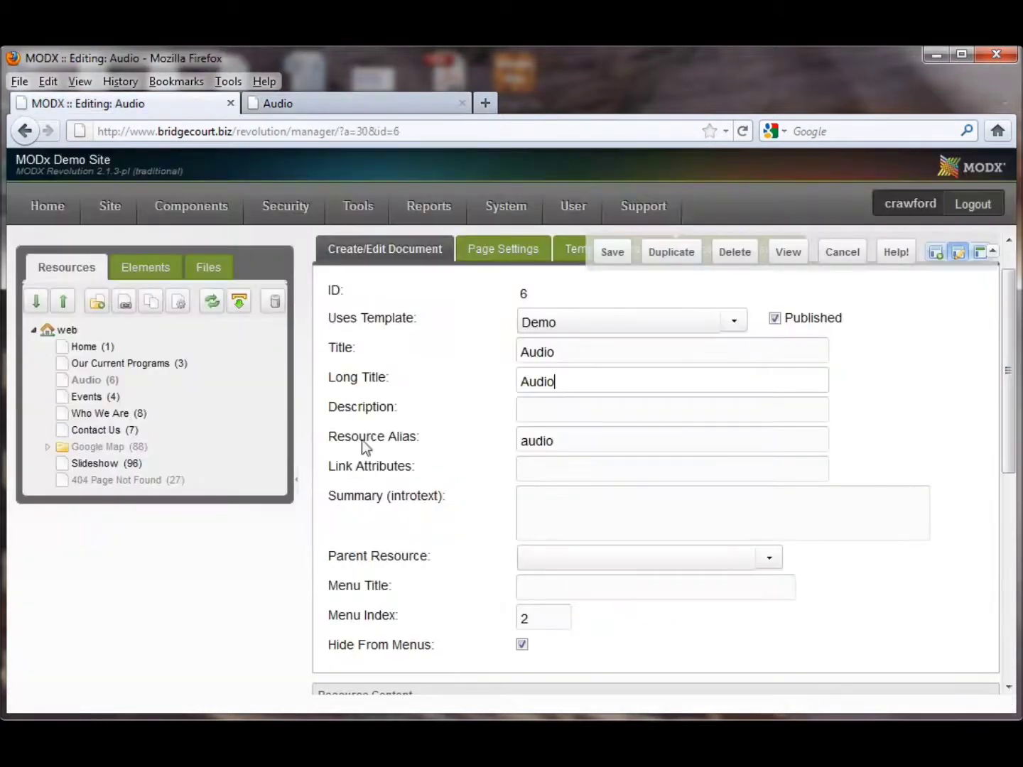
Step: Append 'Long Title' so the long title reads 'Audio Long Title', save, and reload the live page
click(579, 386)
text(Long)
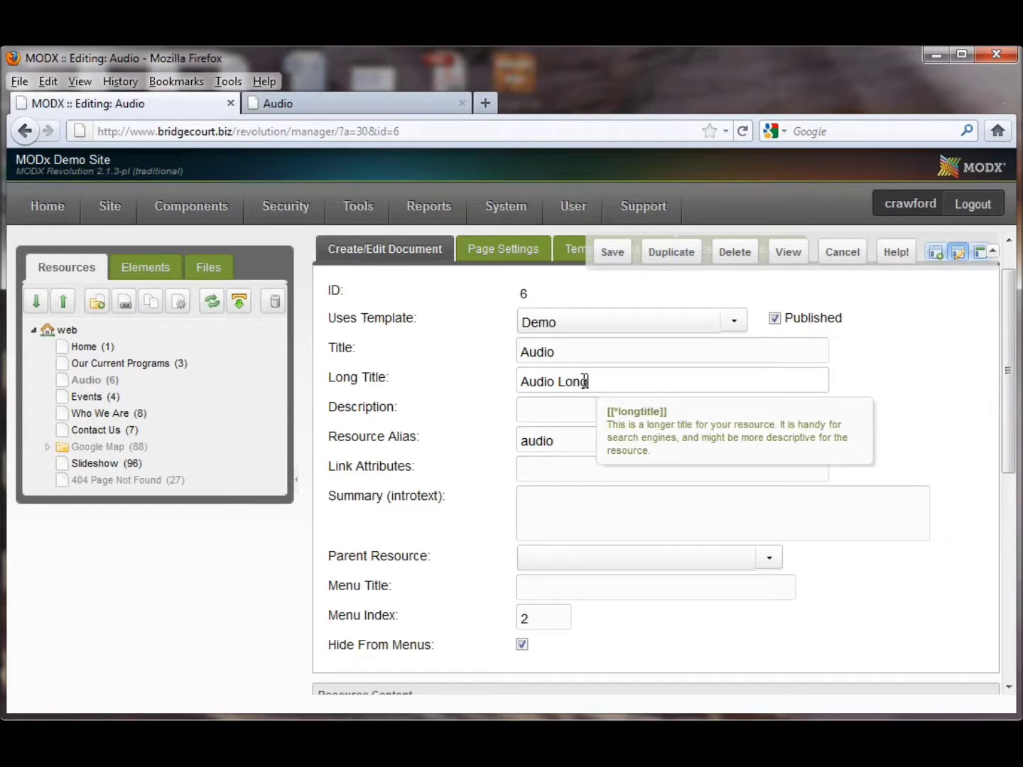
text( Title)
click(609, 252)
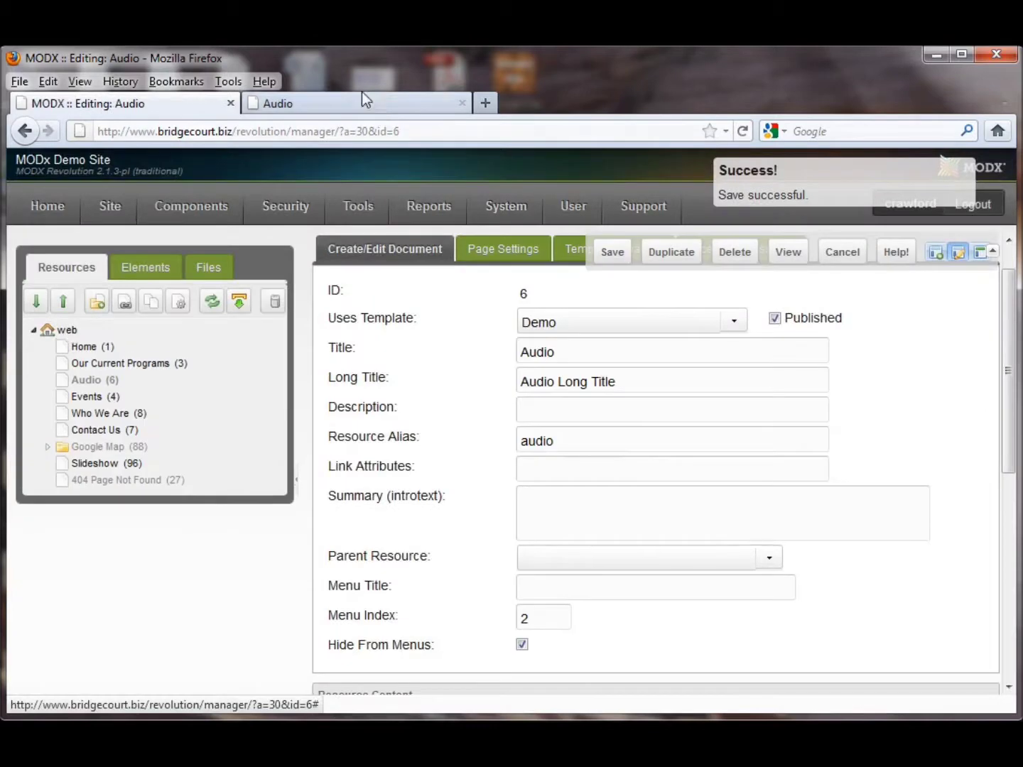
click(361, 99)
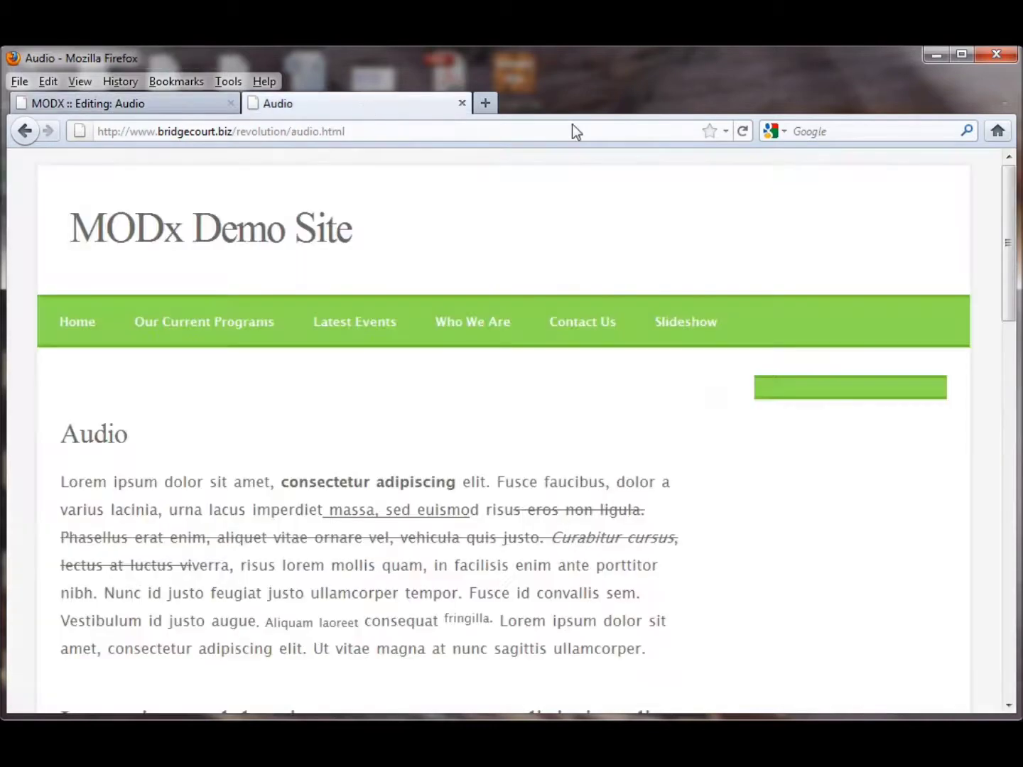
click(743, 132)
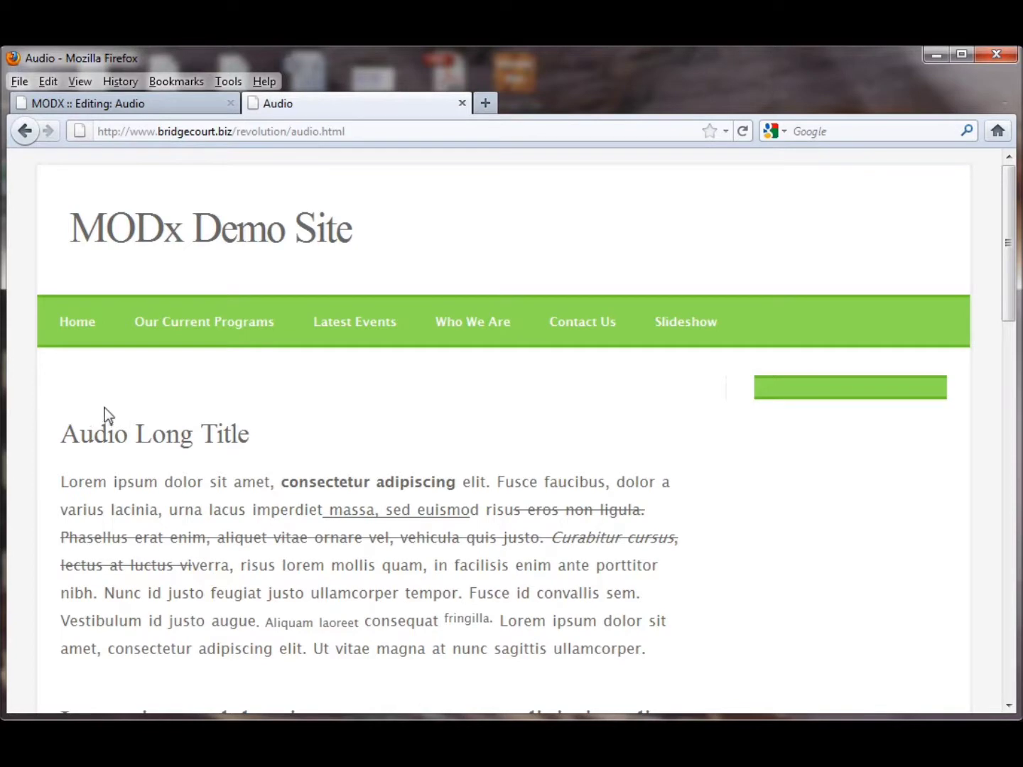
Step: Delete the Audio long title, save, and reload the live page to confirm the heading is gone
click(184, 103)
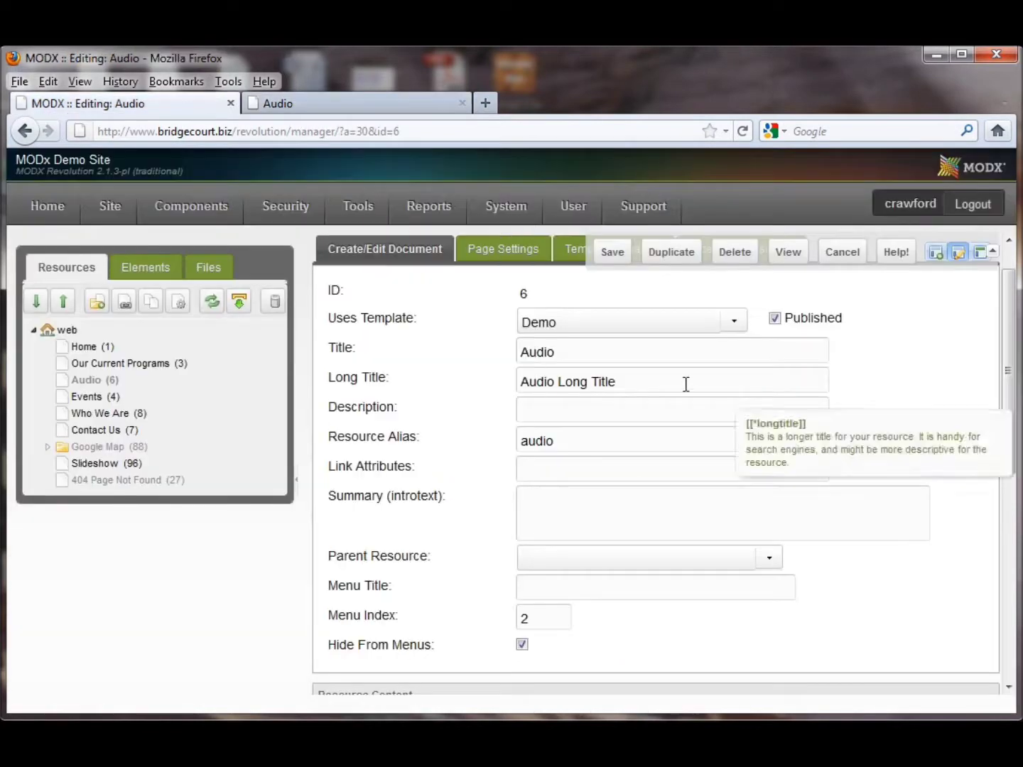
drag(684, 383, 418, 387)
key(BackSpace)
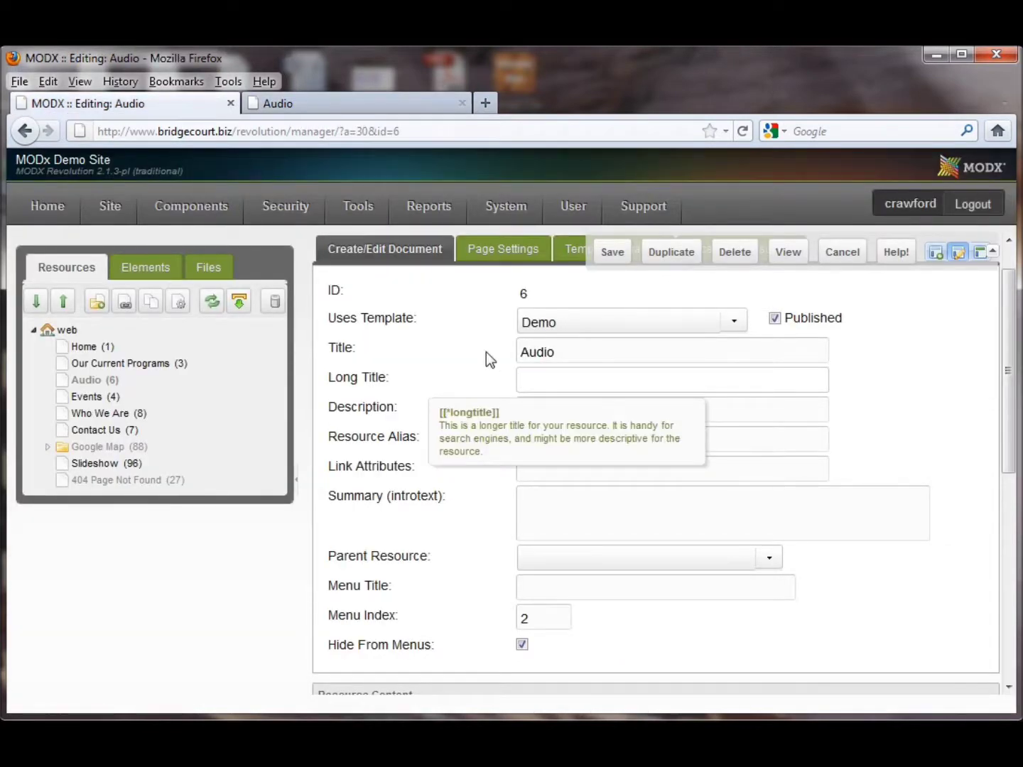
click(612, 252)
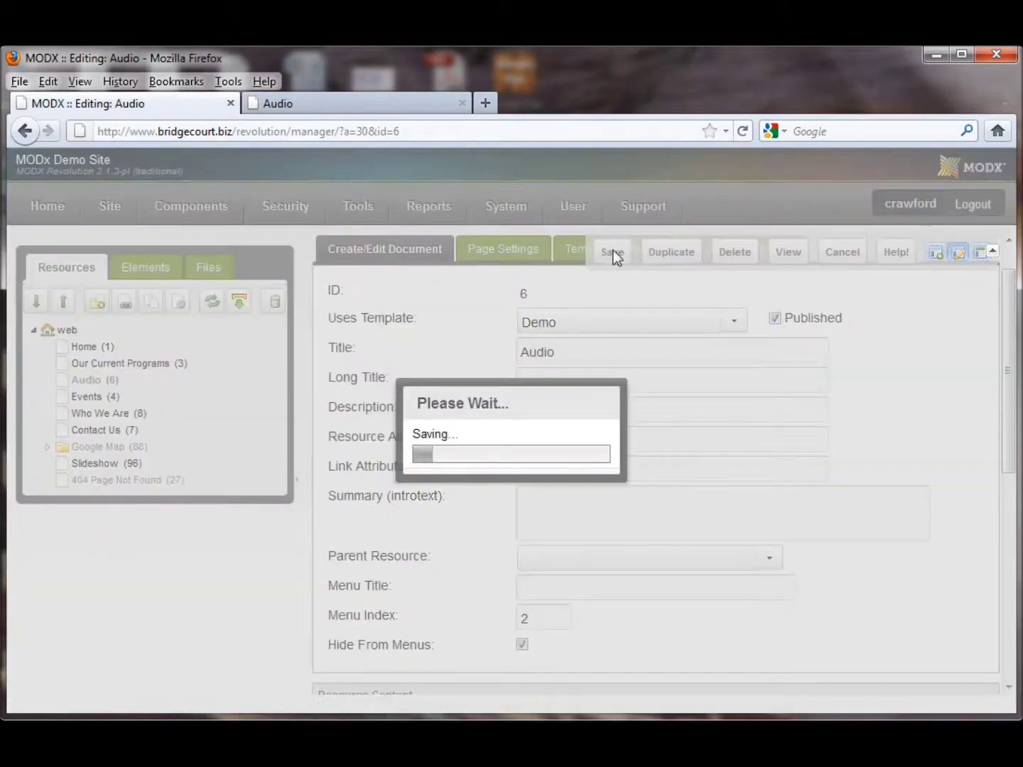
click(317, 106)
click(742, 132)
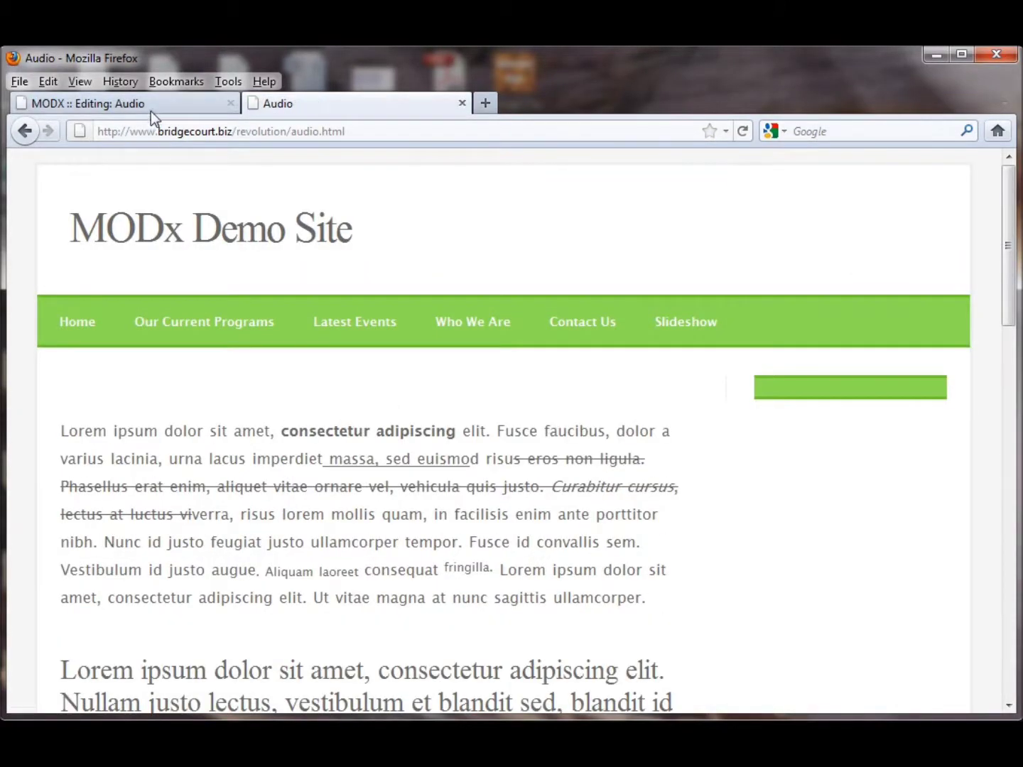
Step: Click into the Description field, check the live Audio page, and come back to the edit form
click(150, 106)
click(557, 412)
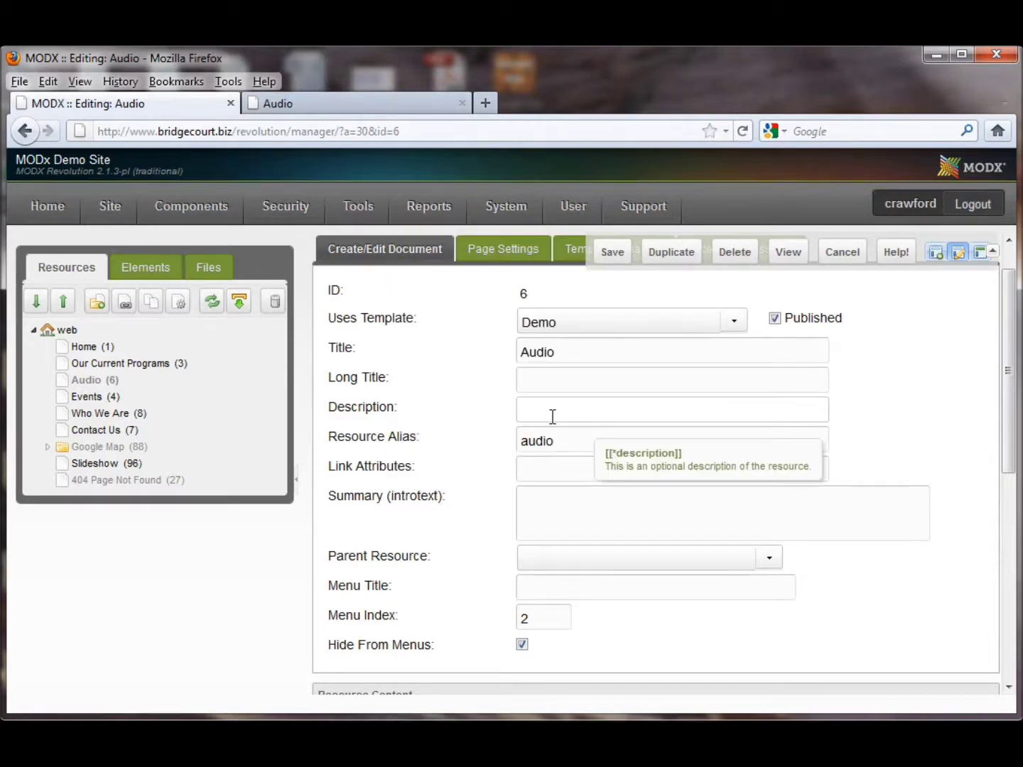
click(341, 106)
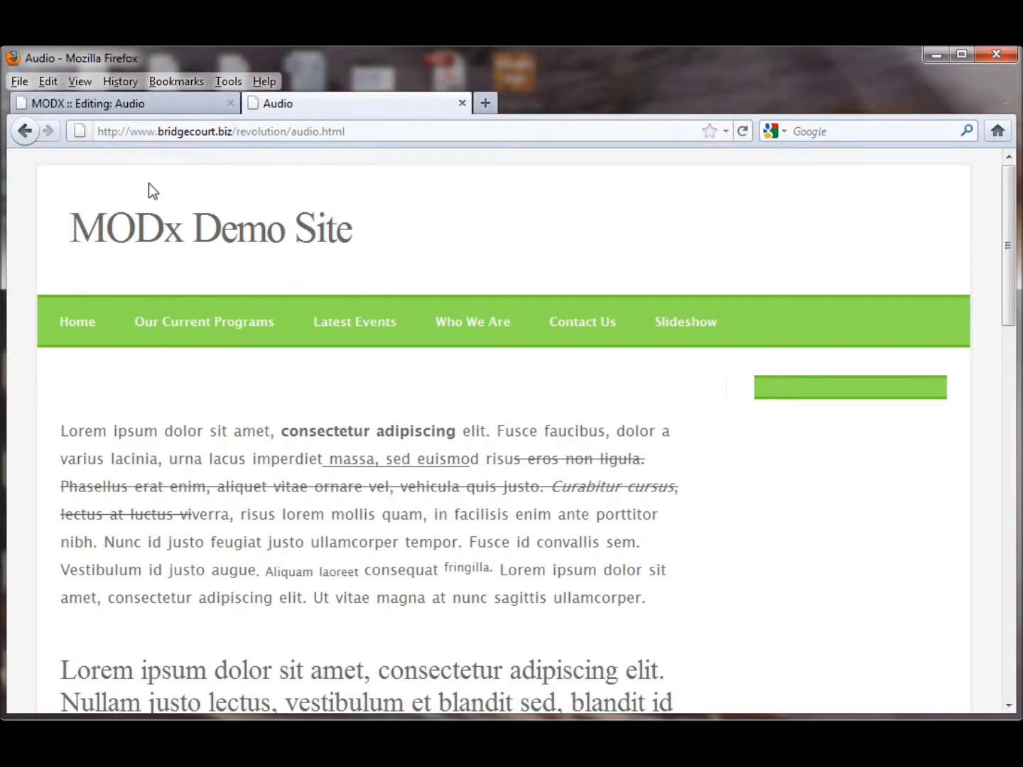
click(150, 104)
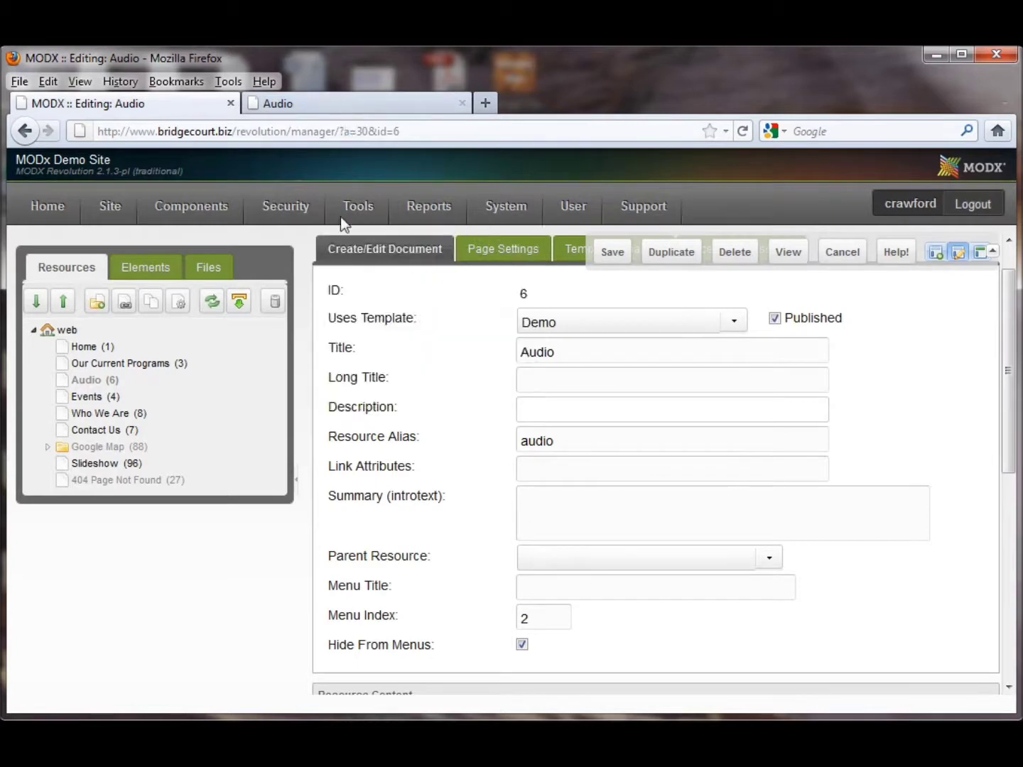
Step: Compare the resource alias 'audio' with 'audio' in the live page's web address
drag(330, 438, 456, 434)
double_click(536, 441)
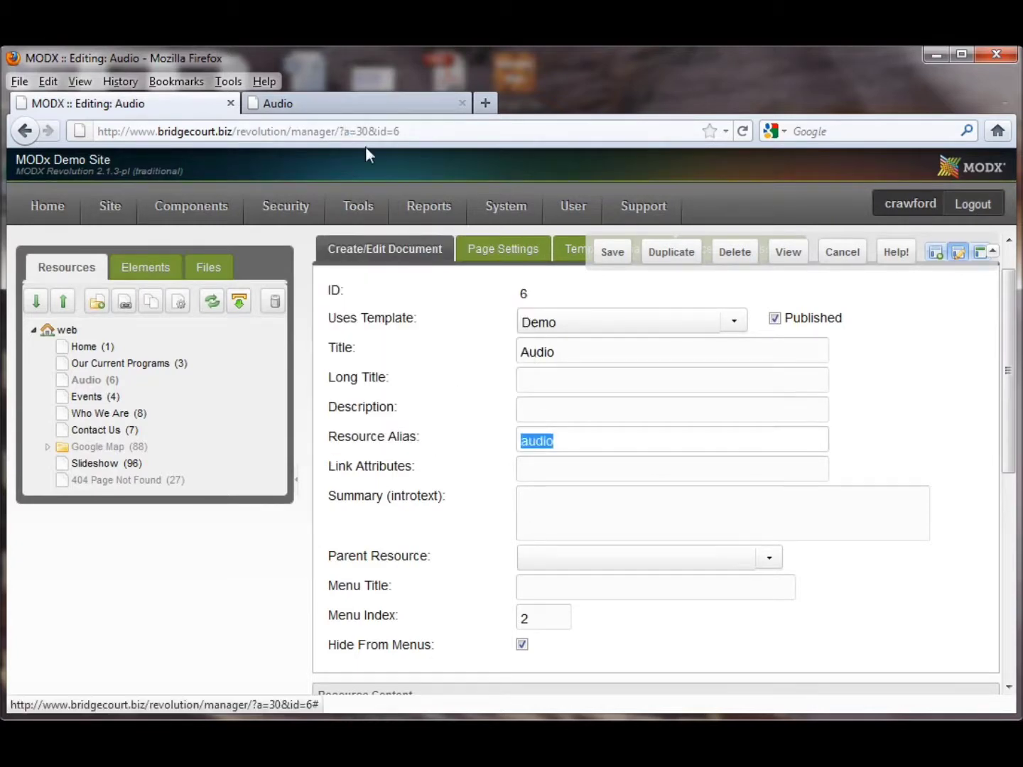
click(358, 102)
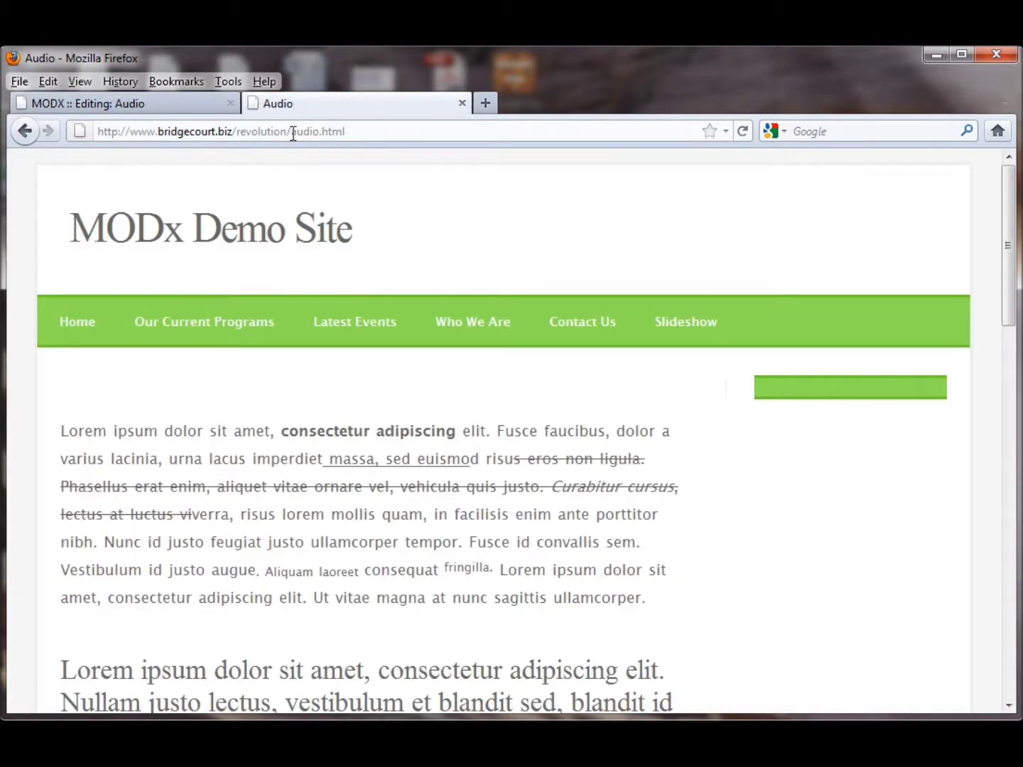
drag(291, 133, 319, 142)
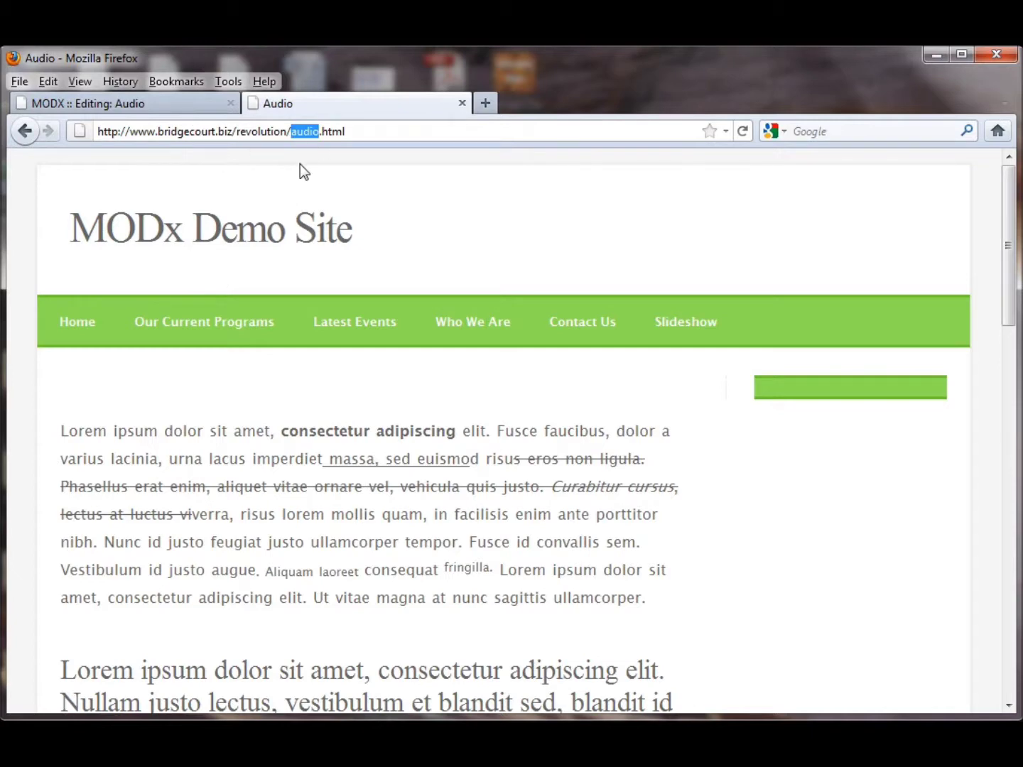
click(148, 106)
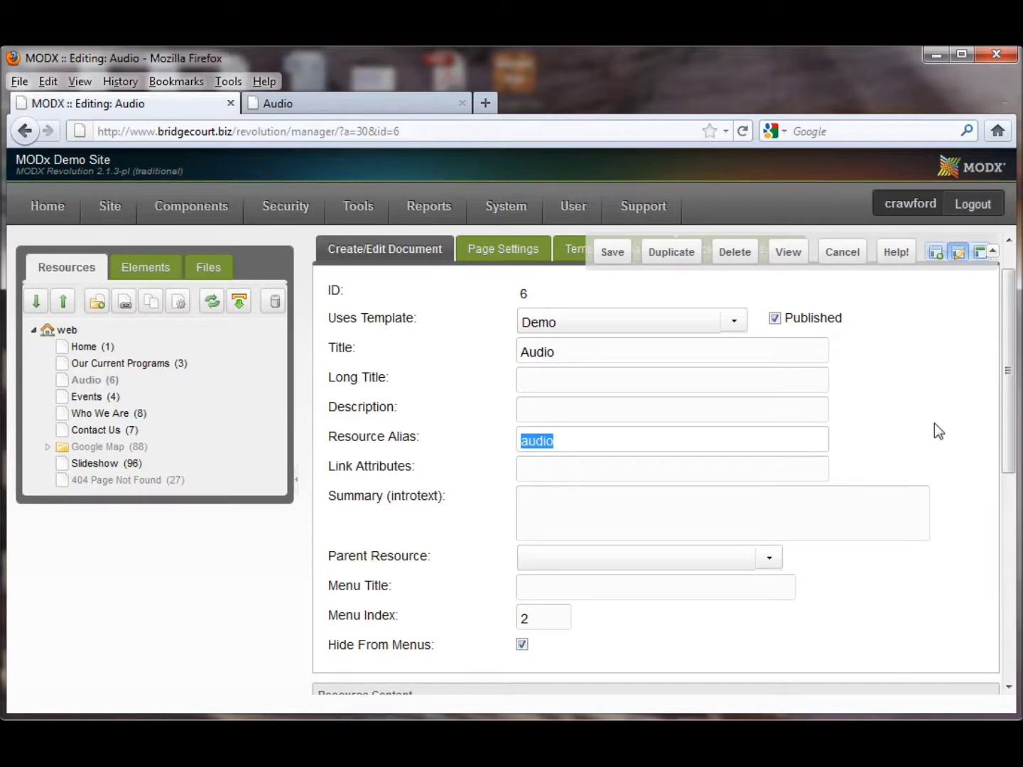
mouse_move(365, 496)
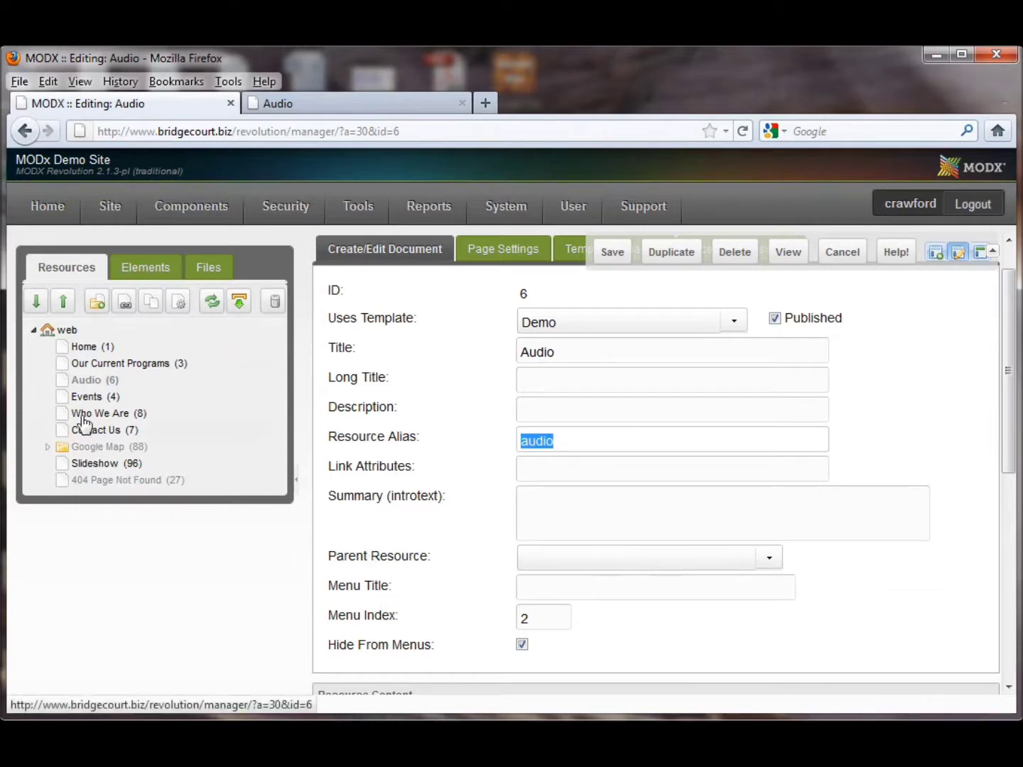
mouse_move(413, 575)
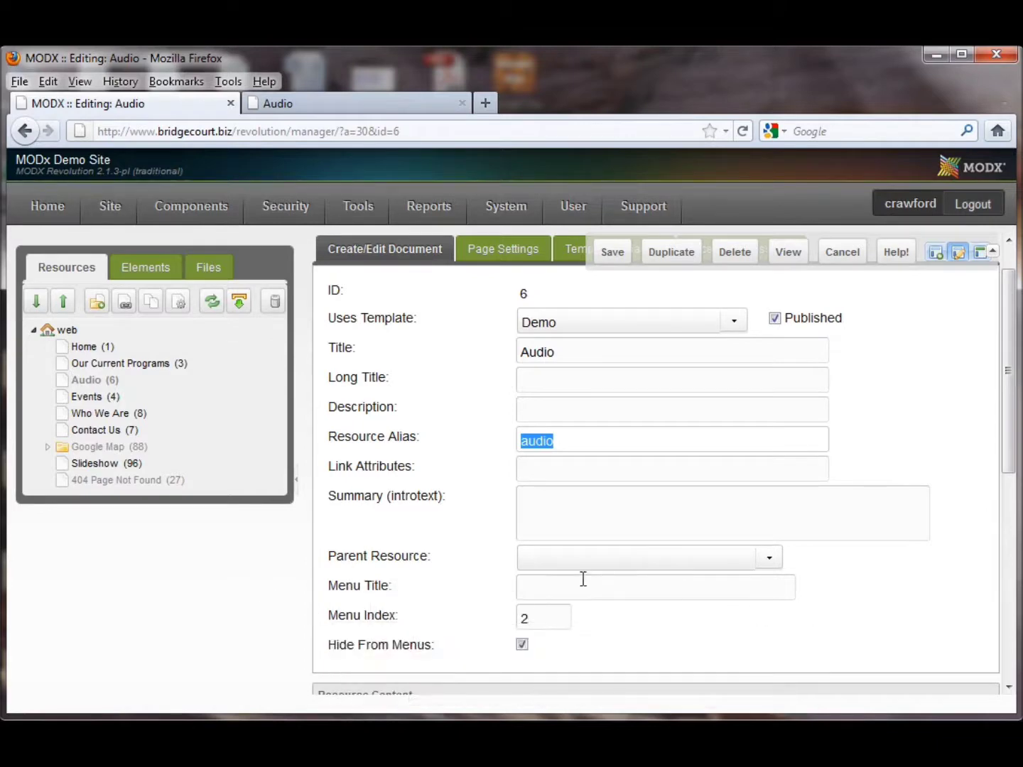
Step: Enter 'Audio Menu Title' as the menu title, save, and reload the live Audio page
click(541, 586)
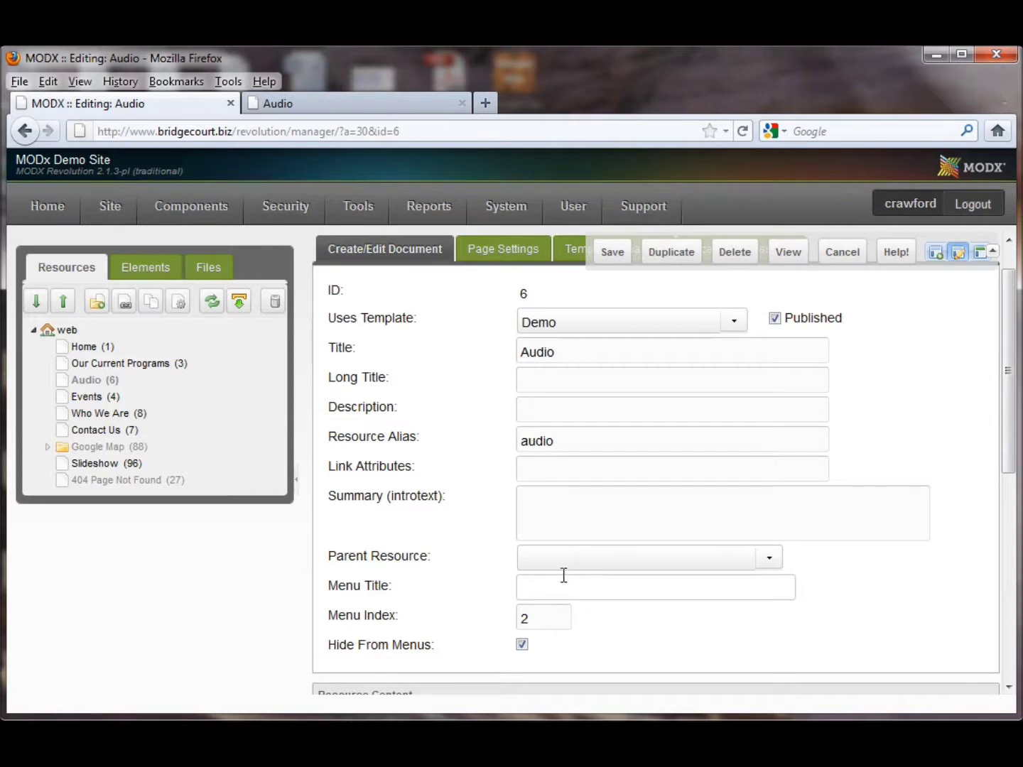
text(Aduo)
key(BackSpace)
key(BackSpace)
key(BackSpace)
text(io)
key(BackSpace)
key(BackSpace)
text(udio)
text(Long)
key(BackSpace)
key(BackSpace)
key(BackSpace)
key(BackSpace)
text(Menu Title)
click(611, 254)
click(322, 106)
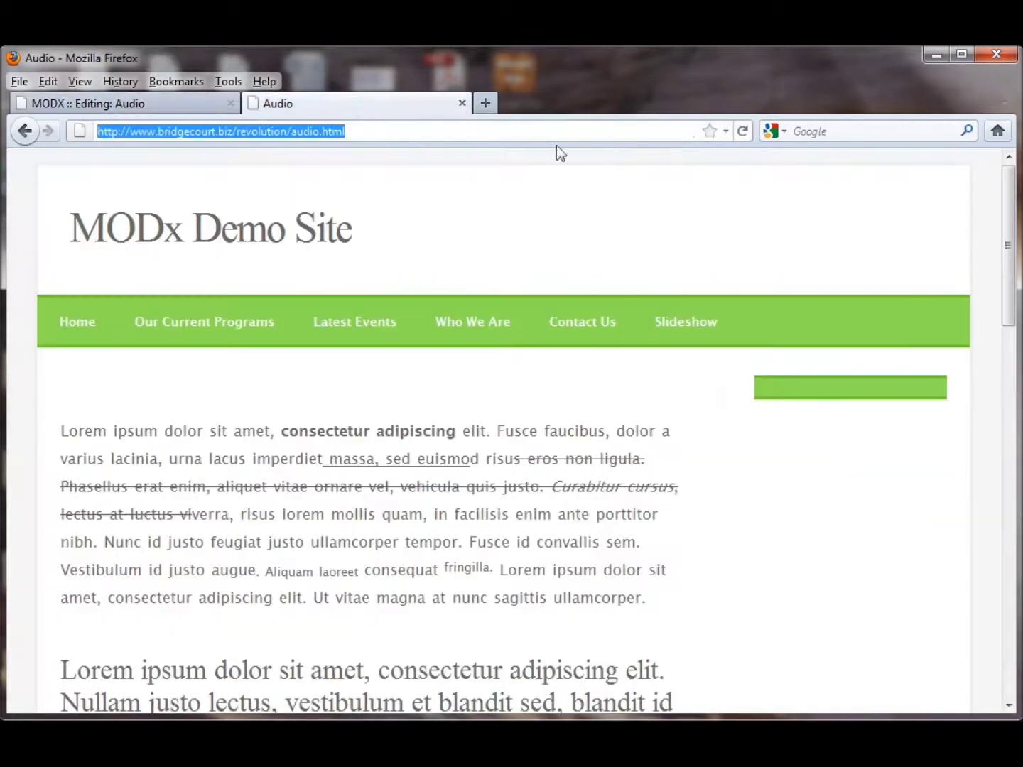
click(750, 132)
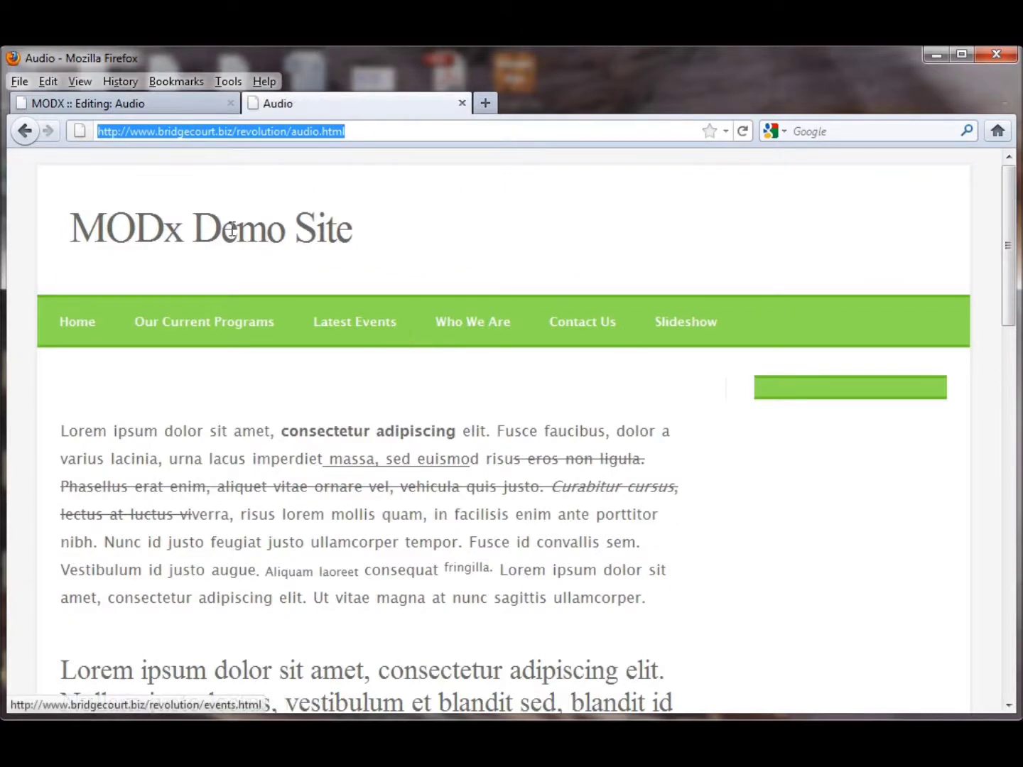
Step: Uncheck Hide From Menus, save, and reload the live page to see the new menu entry
click(181, 109)
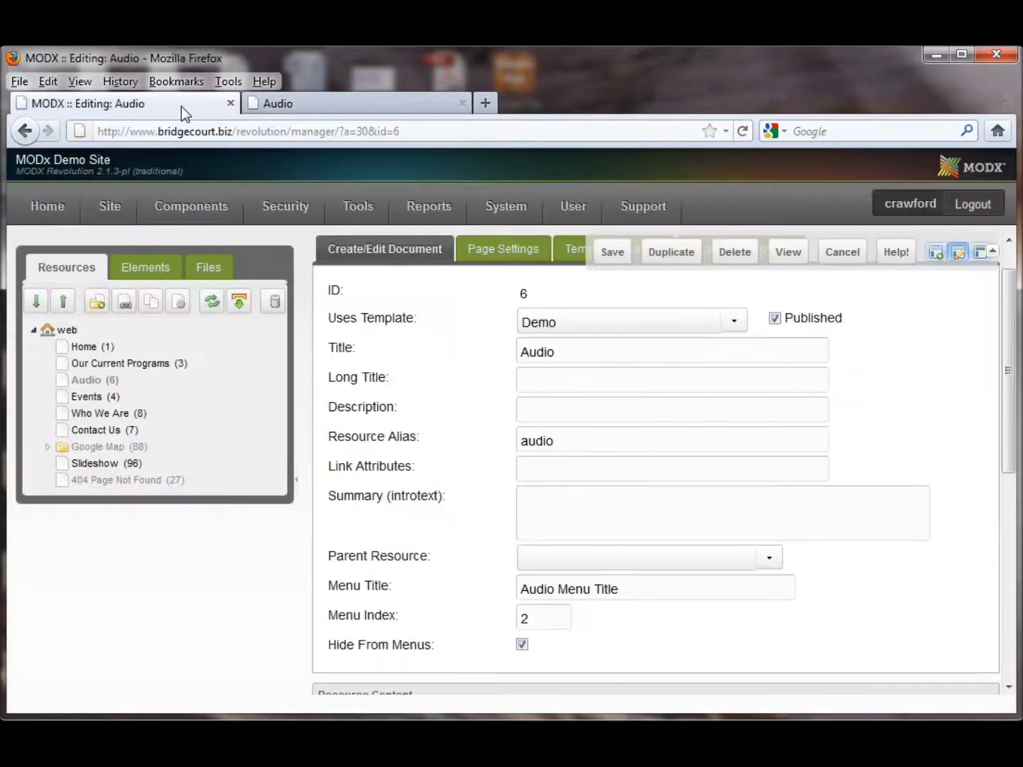
click(521, 645)
click(603, 252)
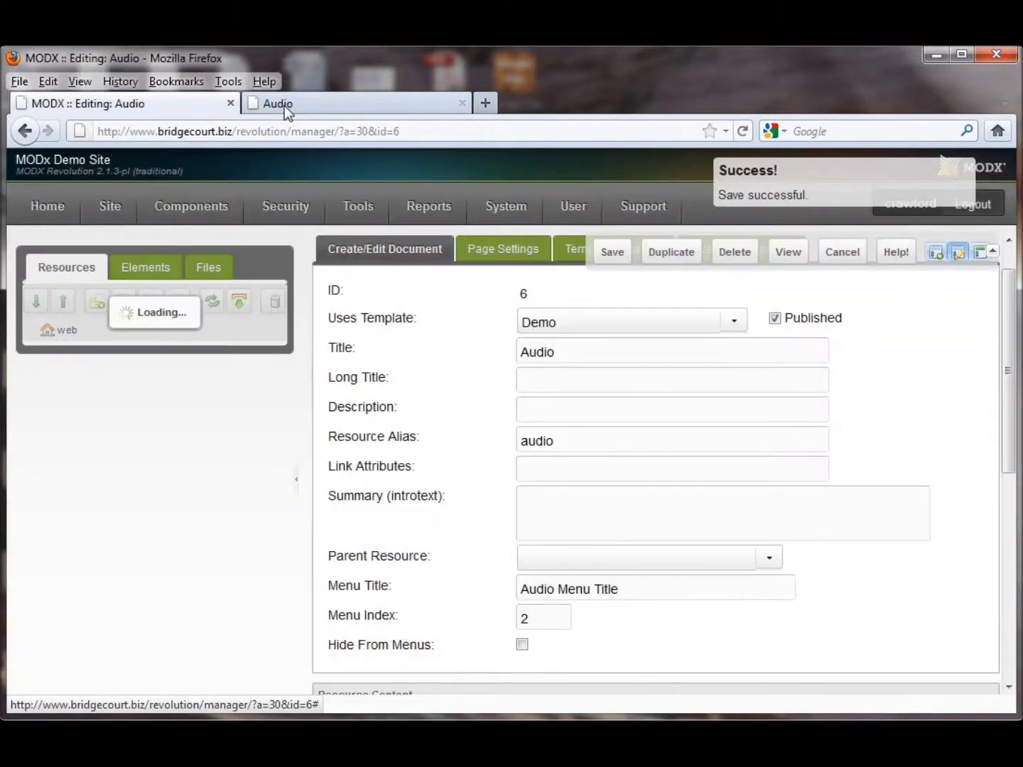
click(284, 106)
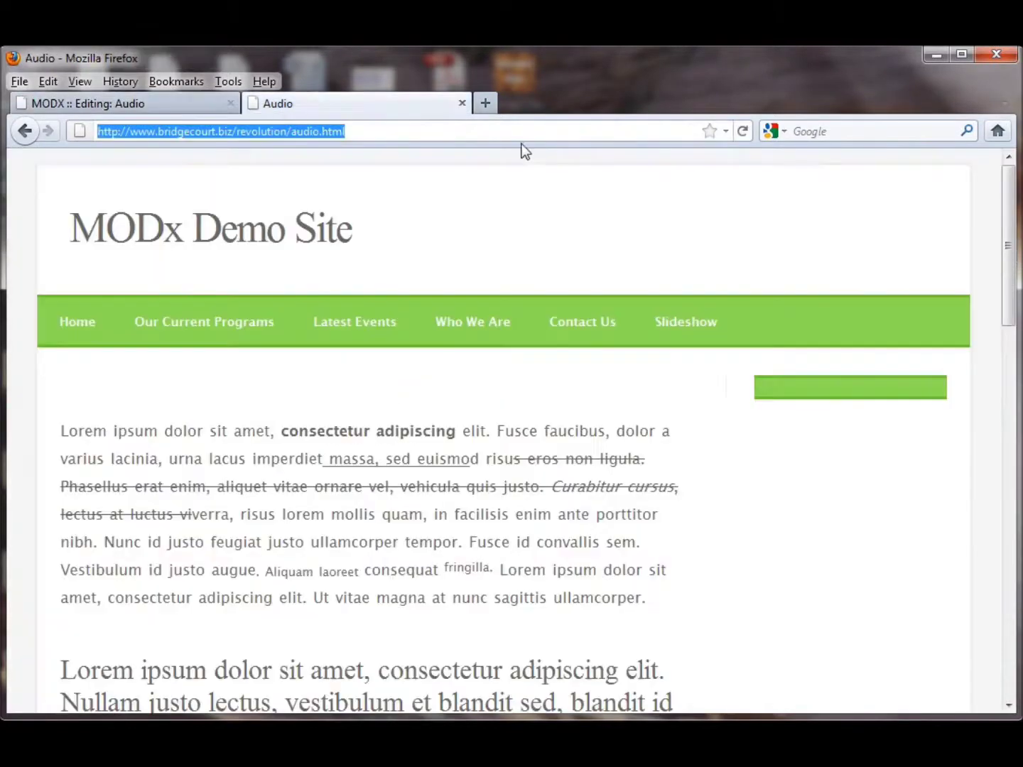
click(740, 132)
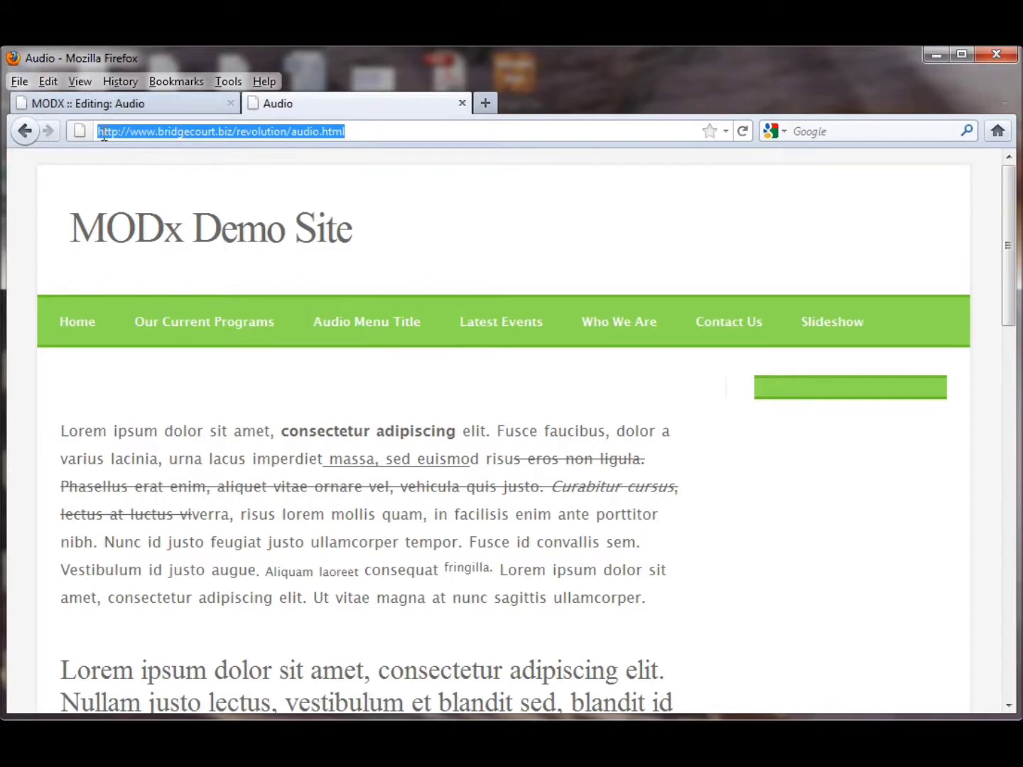
click(153, 103)
Step: Select and delete the 'Audio Menu Title' text, leaving Menu Title blank
mouse_move(634, 593)
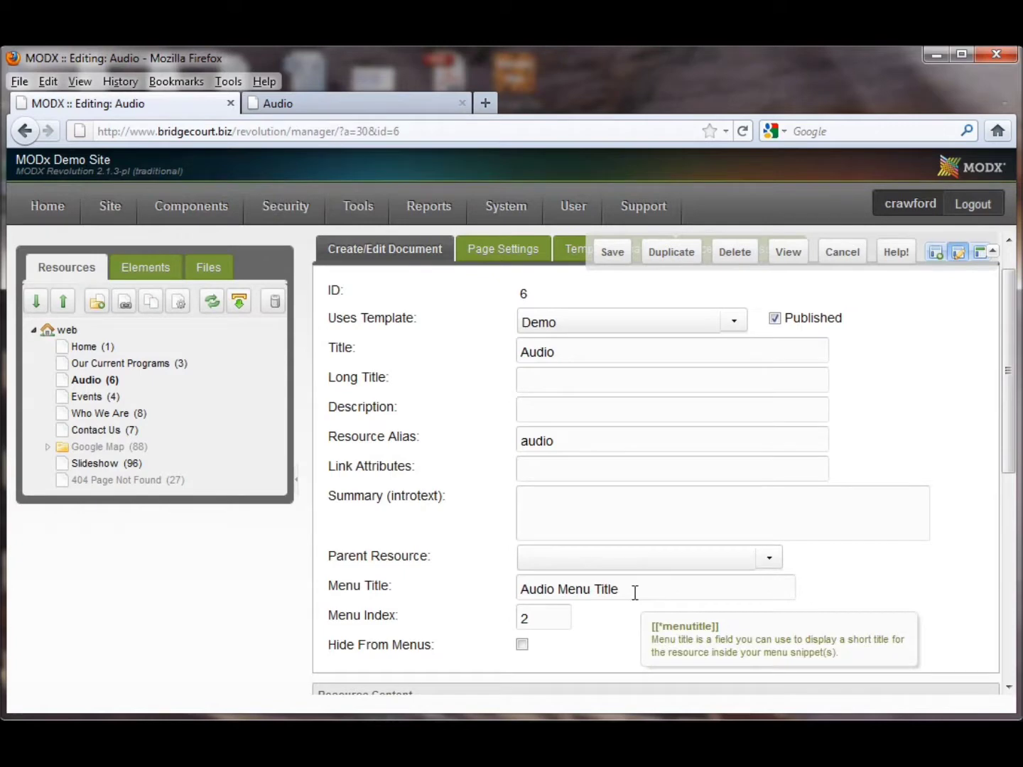
drag(642, 585, 228, 539)
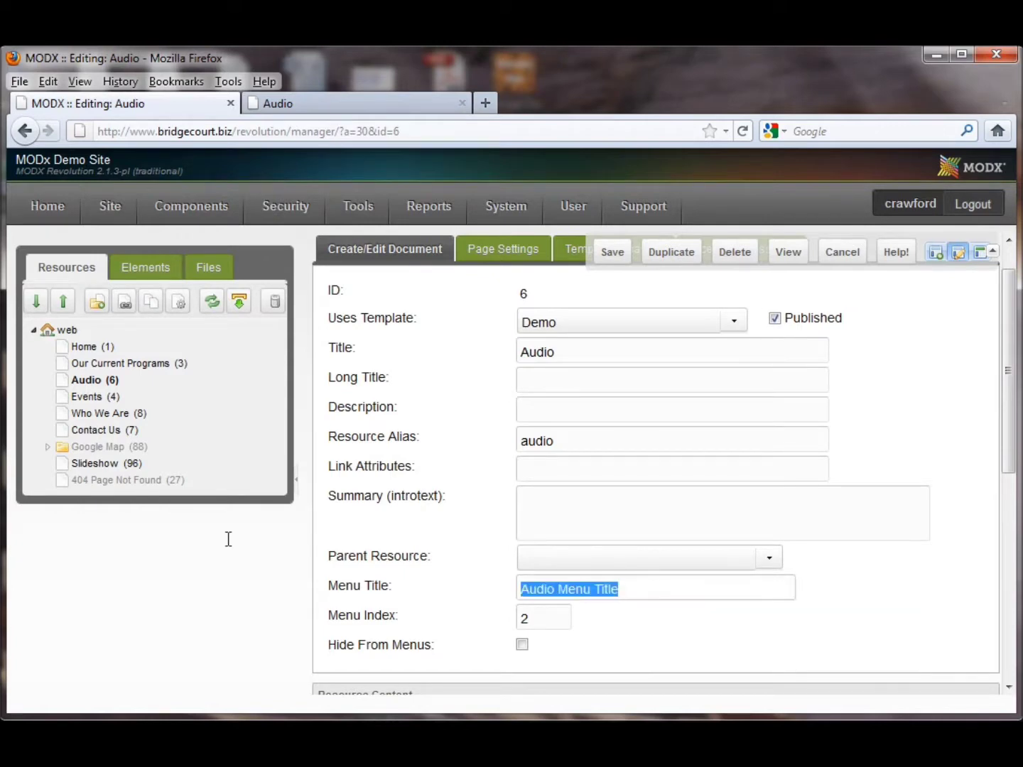
key(Delete)
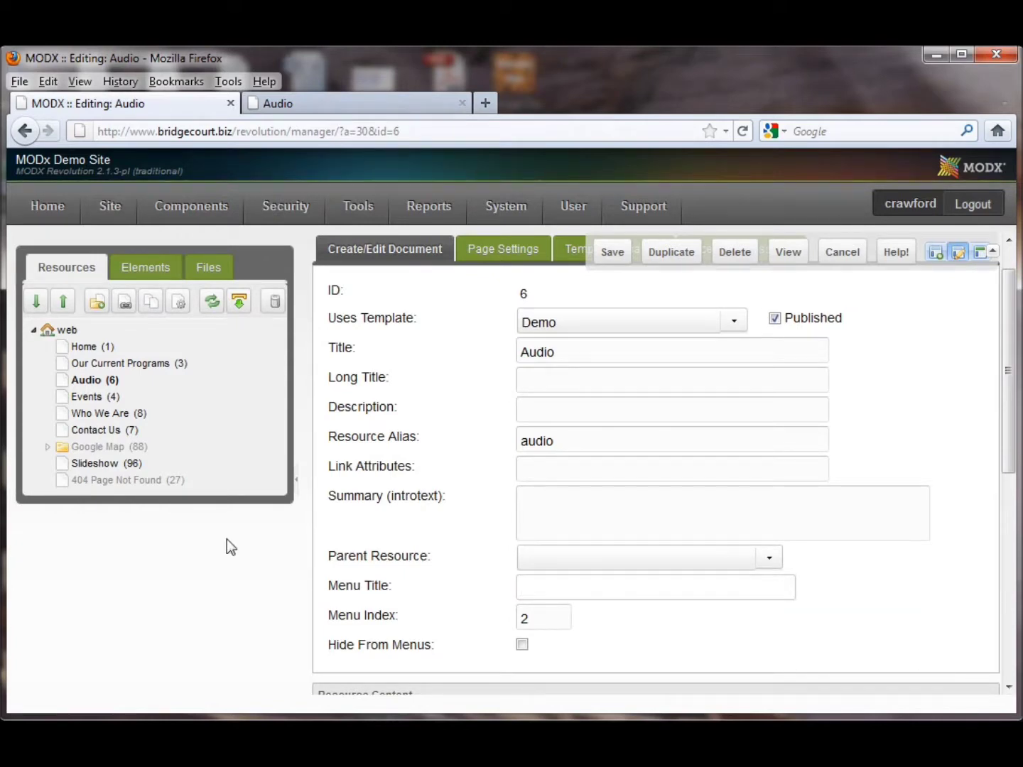
mouse_move(552, 600)
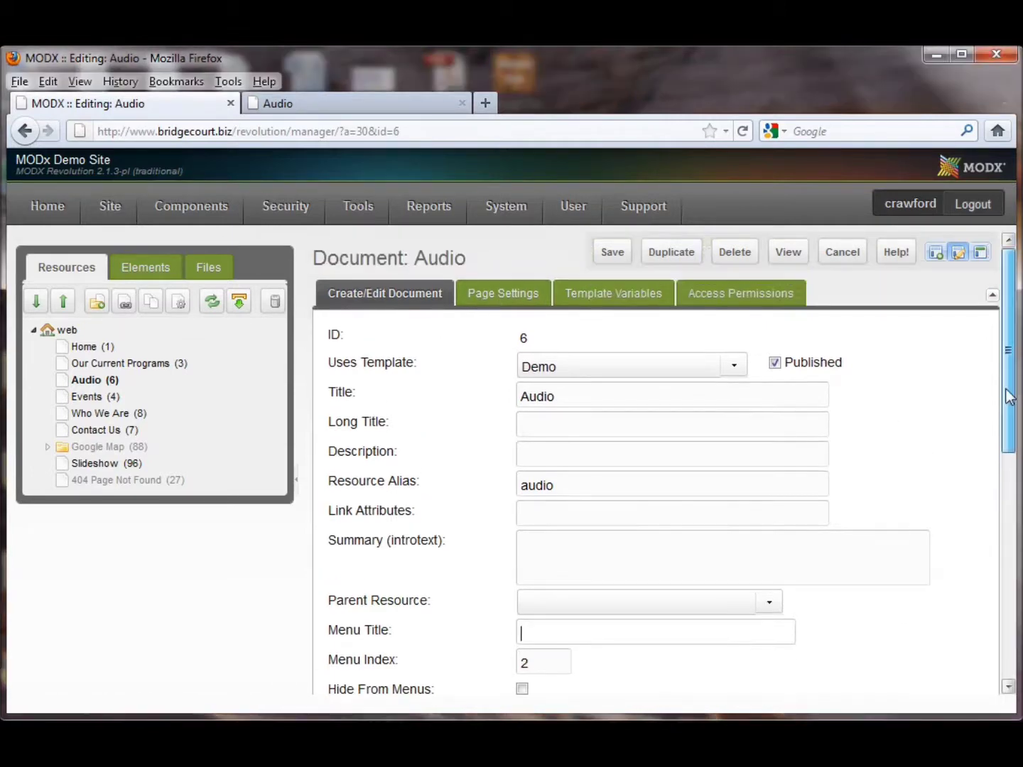
Step: Review the Audio document's Page Settings options, then show its template variables
click(502, 303)
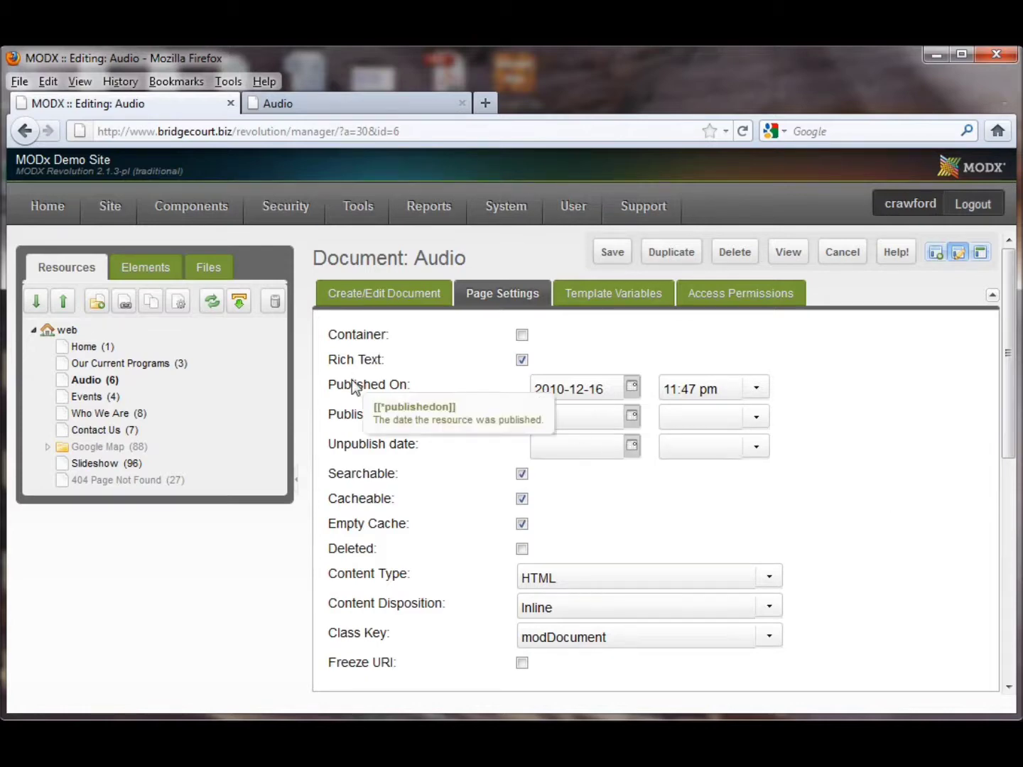
mouse_move(341, 415)
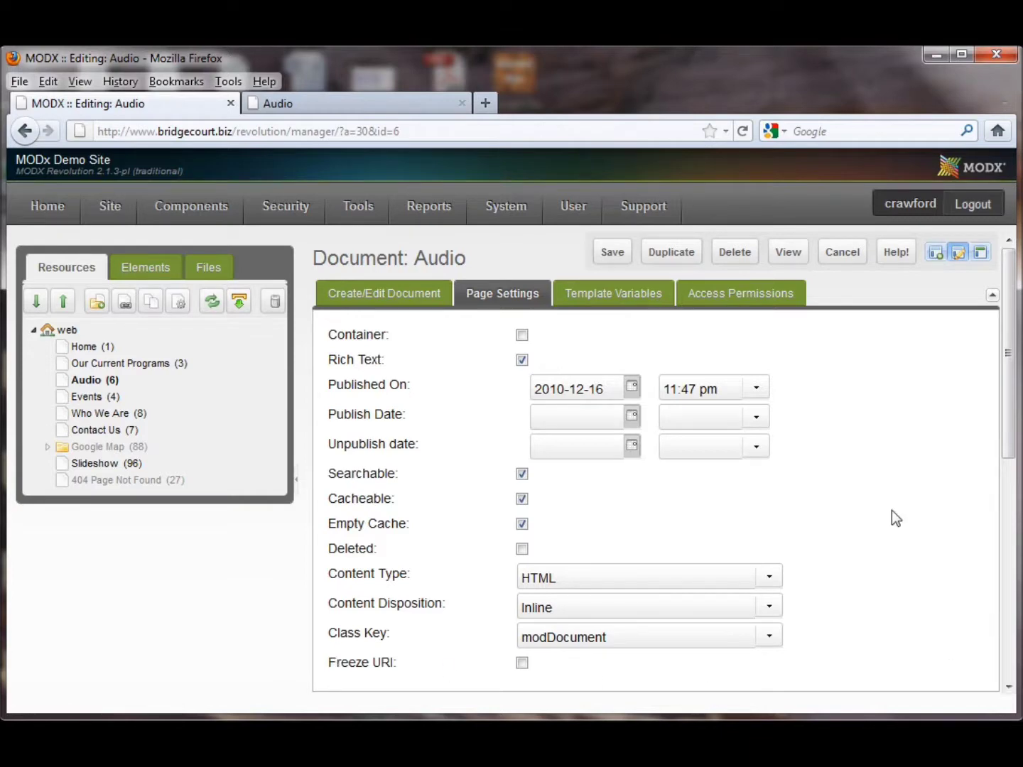
click(630, 304)
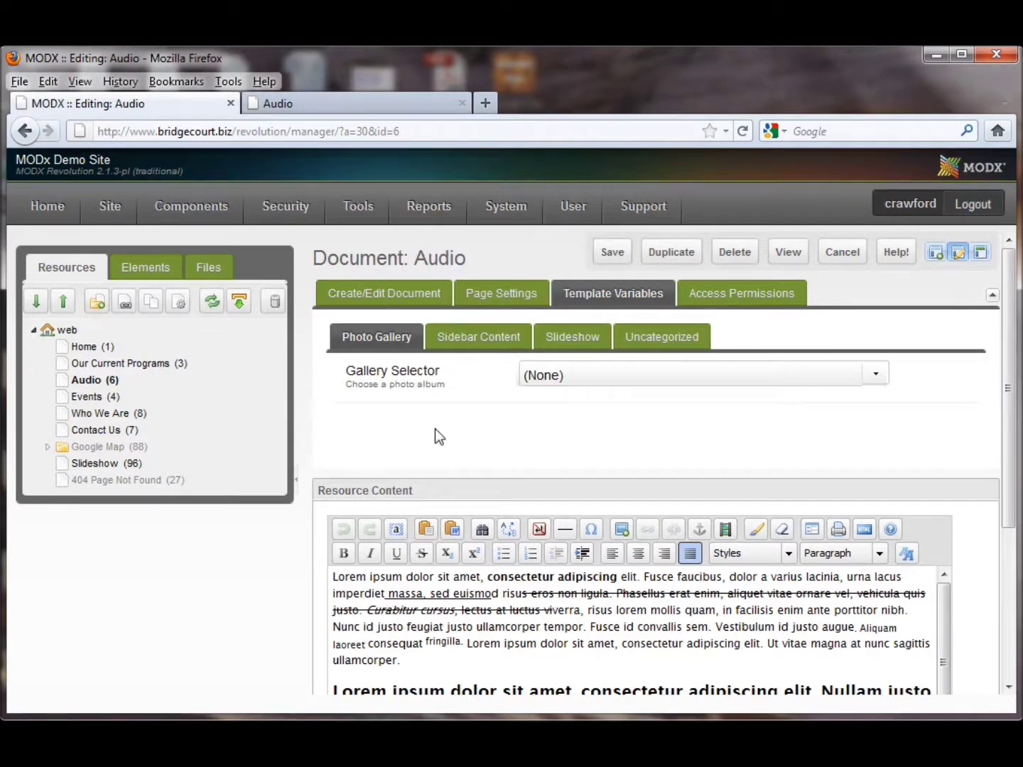
Step: Show the Audio document's empty Sidebar Title and Sidebar content fields, glancing at the live page
click(484, 342)
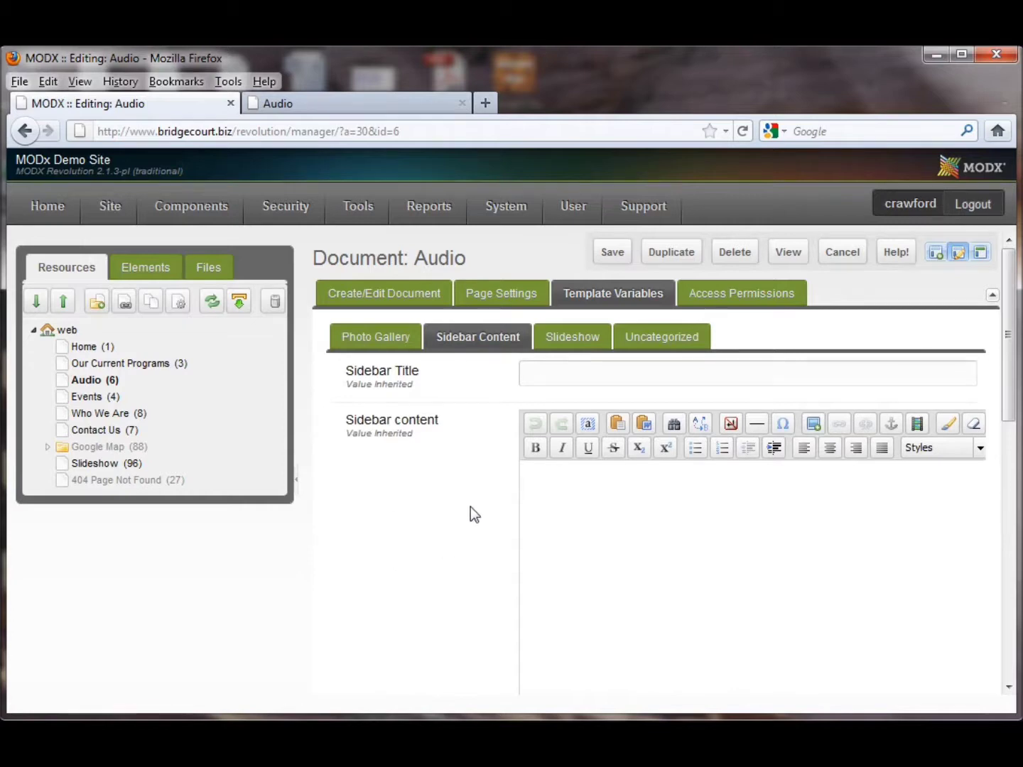
click(336, 103)
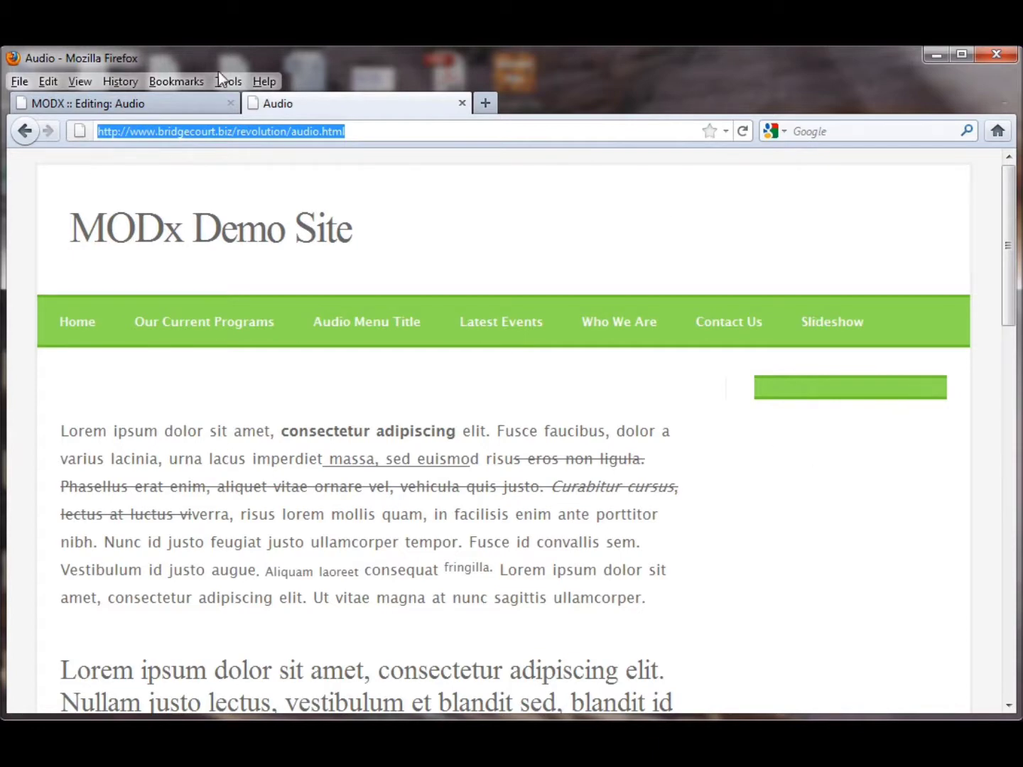
click(95, 103)
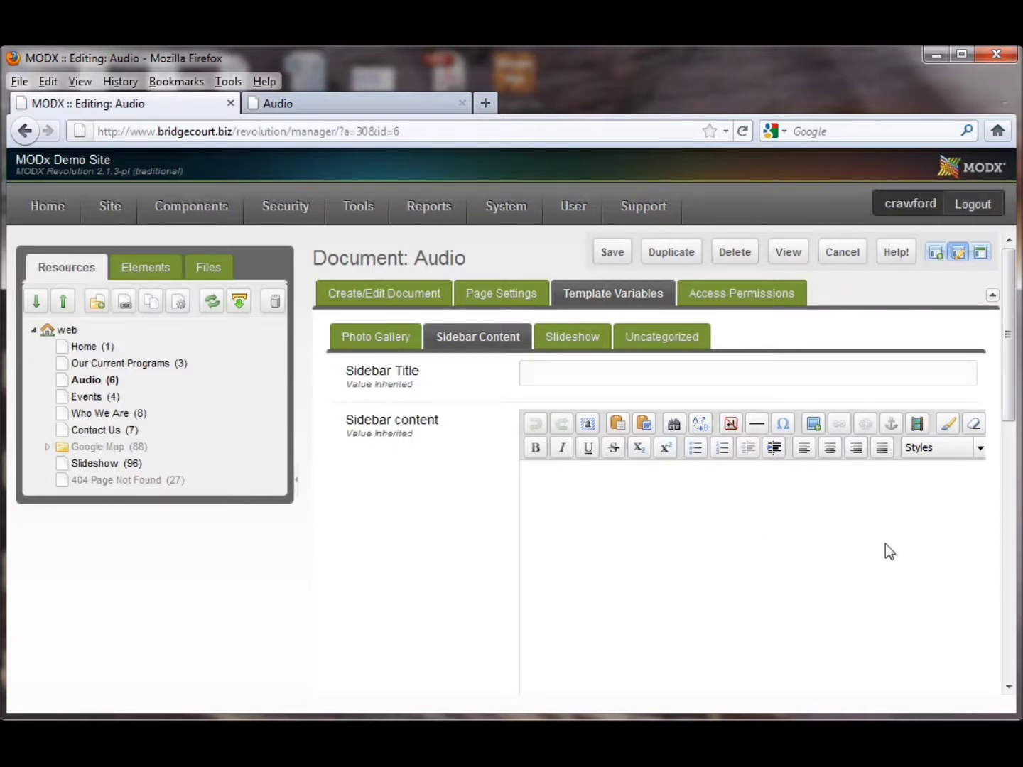
Step: Save 'Audio Sidebar Title' as the sidebar title and reload the live Audio page to check it
click(551, 379)
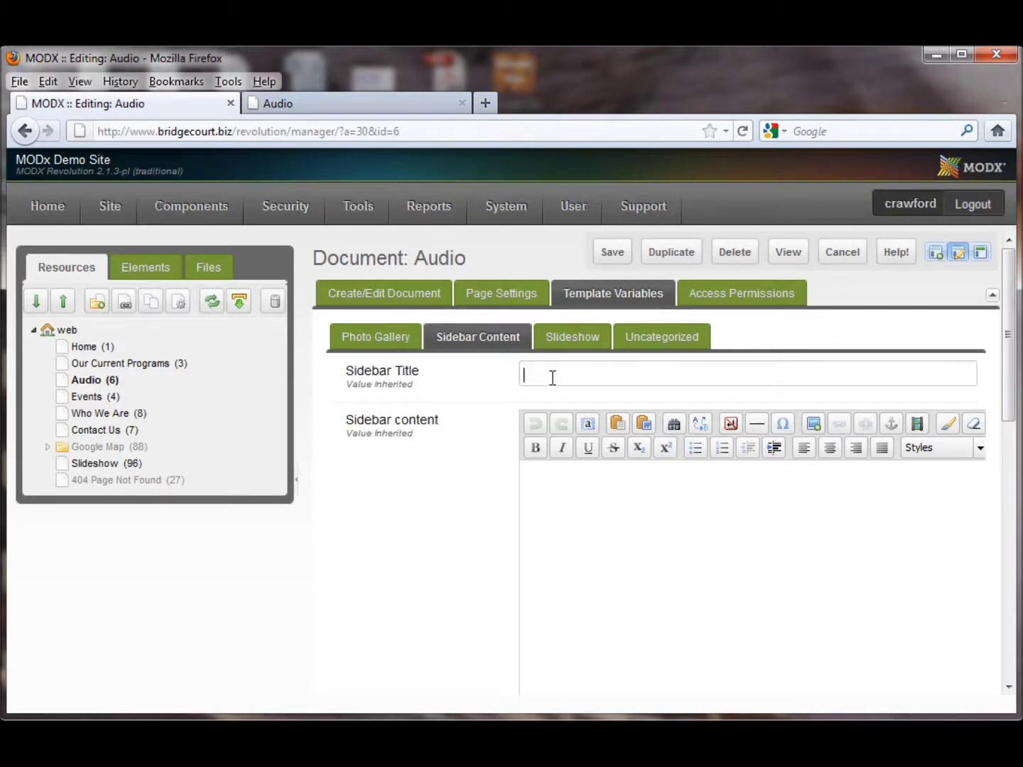
text(Audio Sidebar T)
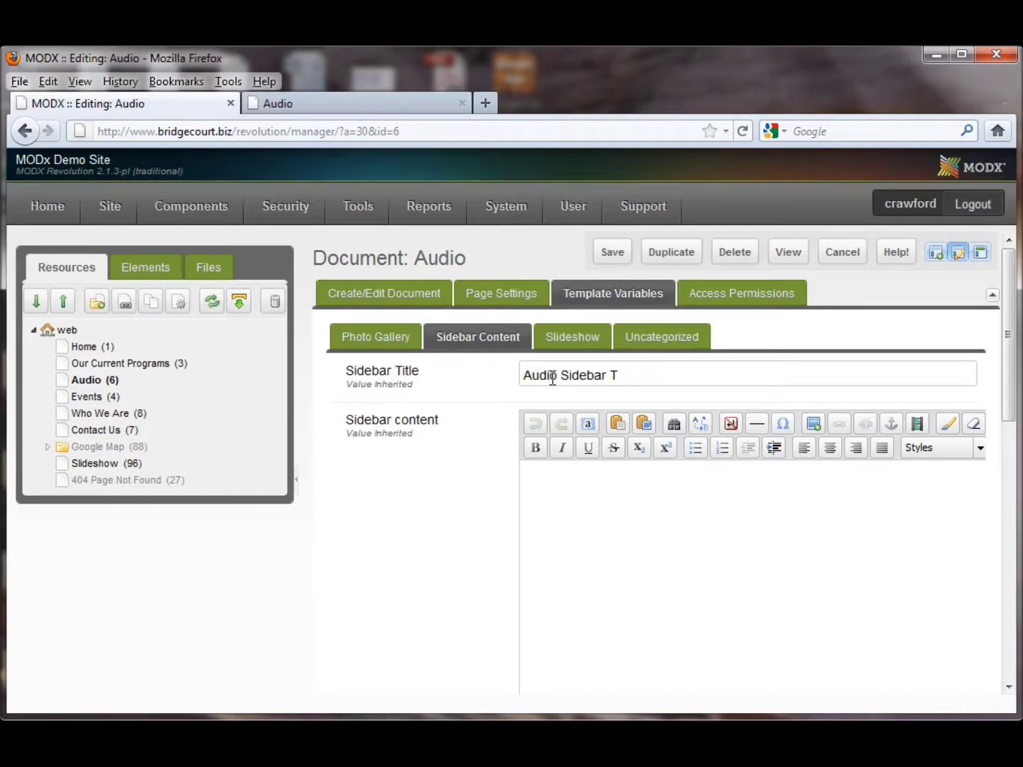
text(itle)
click(603, 254)
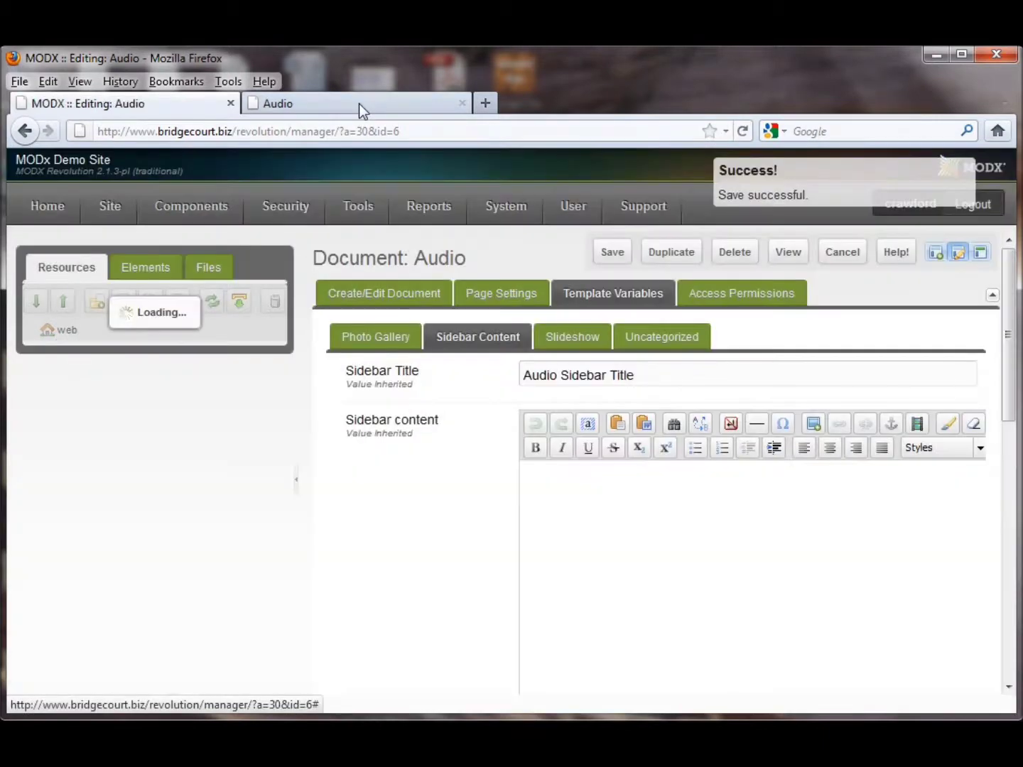
click(359, 103)
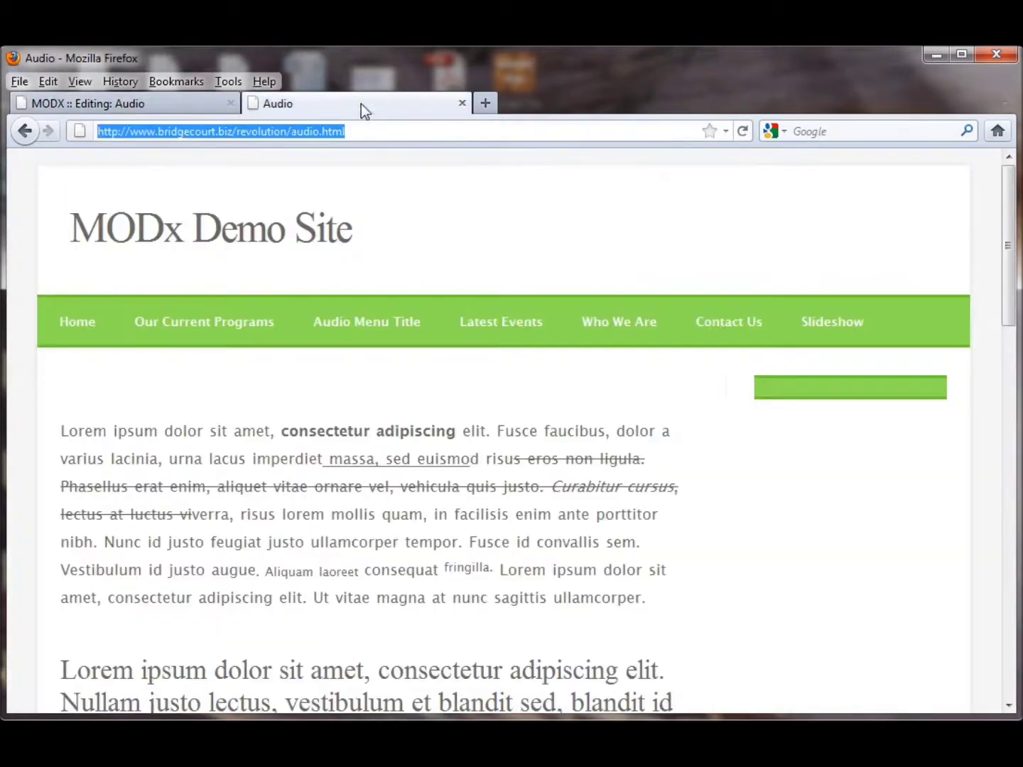
click(747, 132)
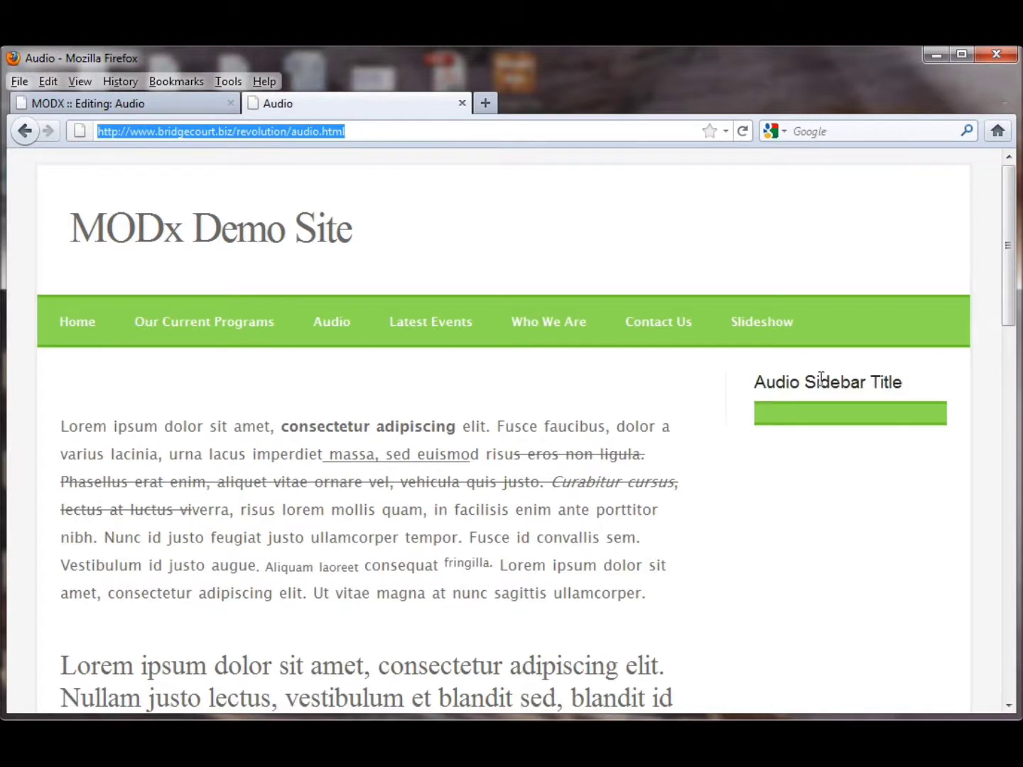
Step: Save sidebar content 'This is the content for the Audio page sidebar' and verify it on the live page
click(130, 108)
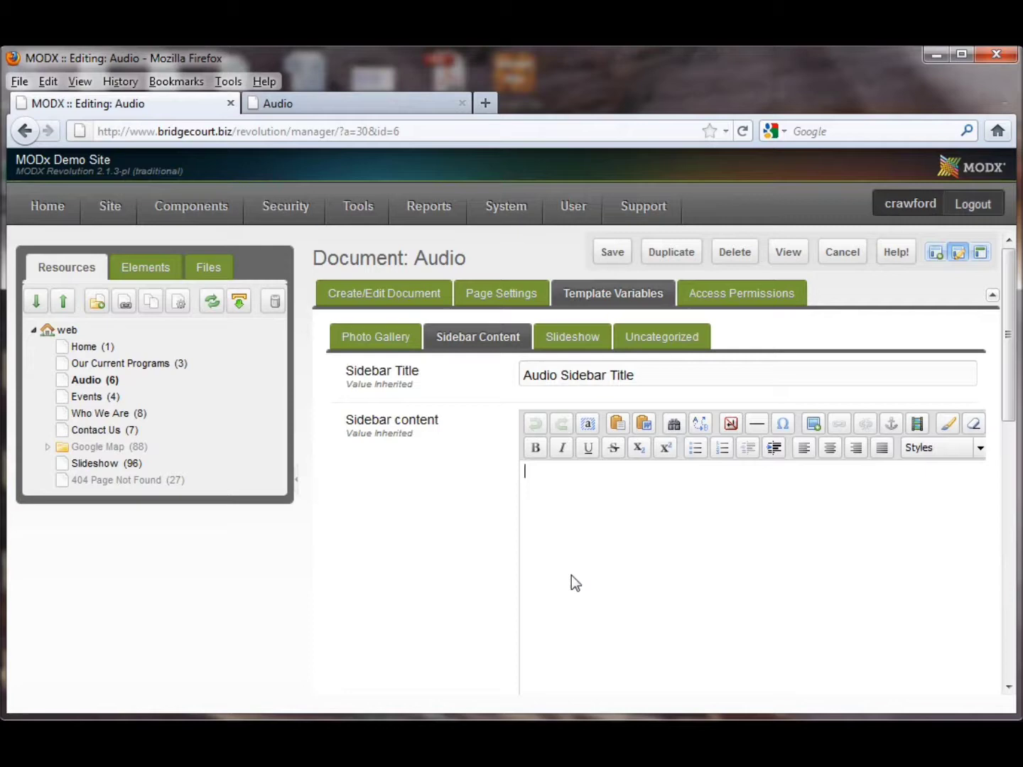
text(This is the content )
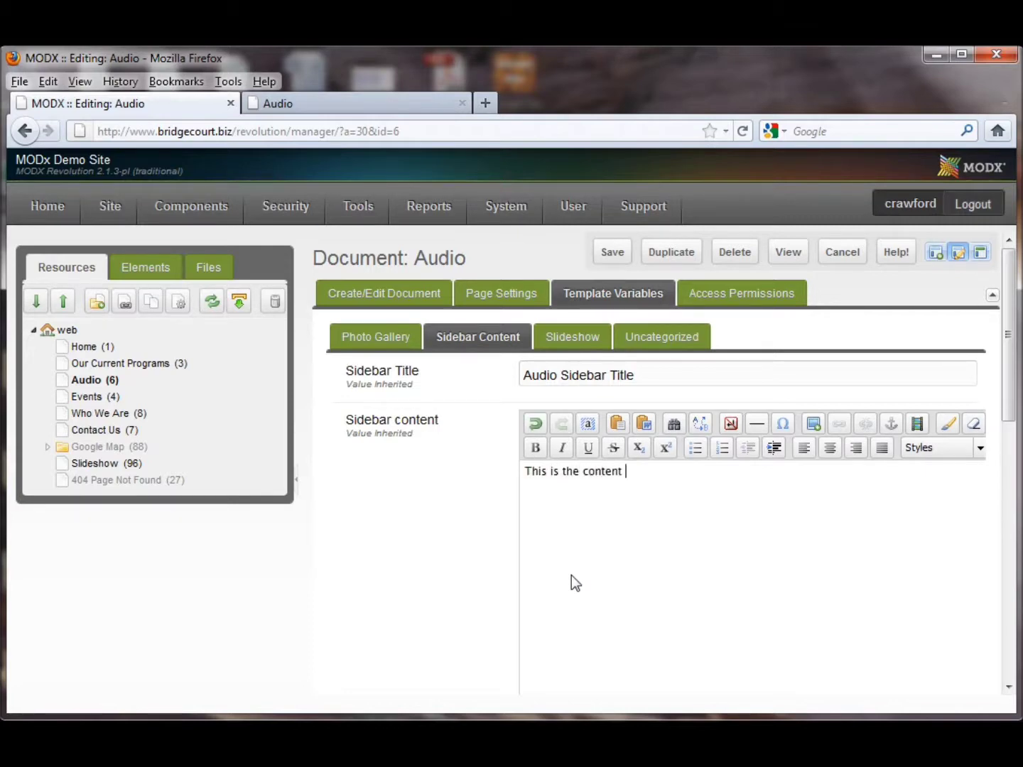
text(for the Audio page side)
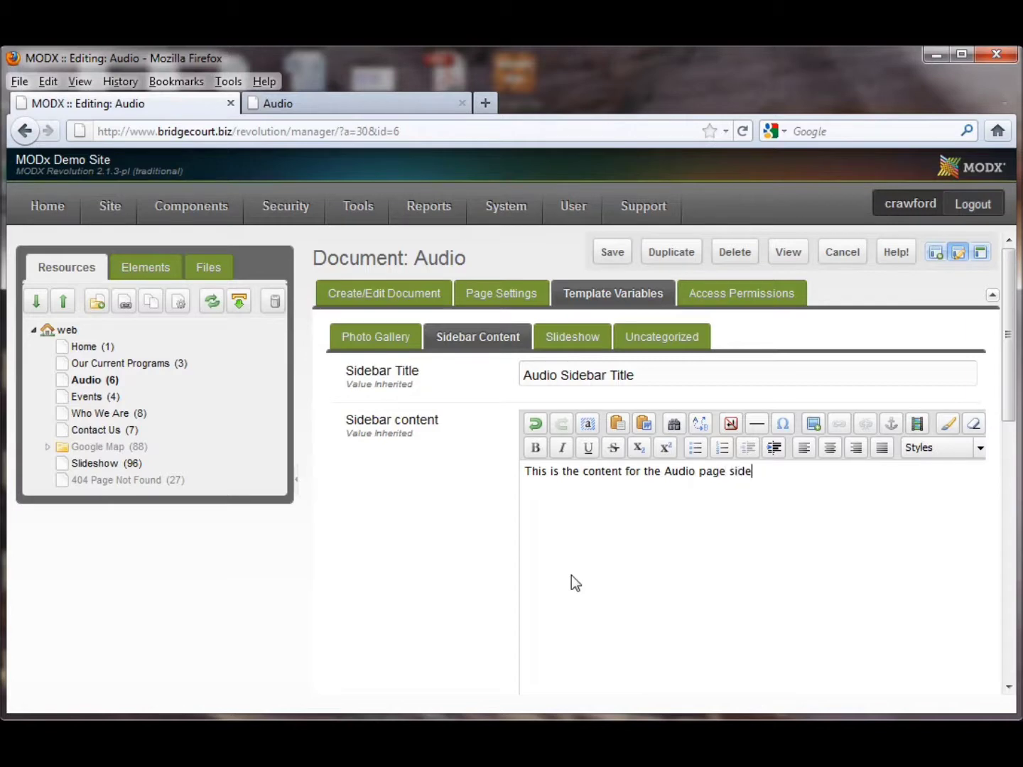
text(bar.)
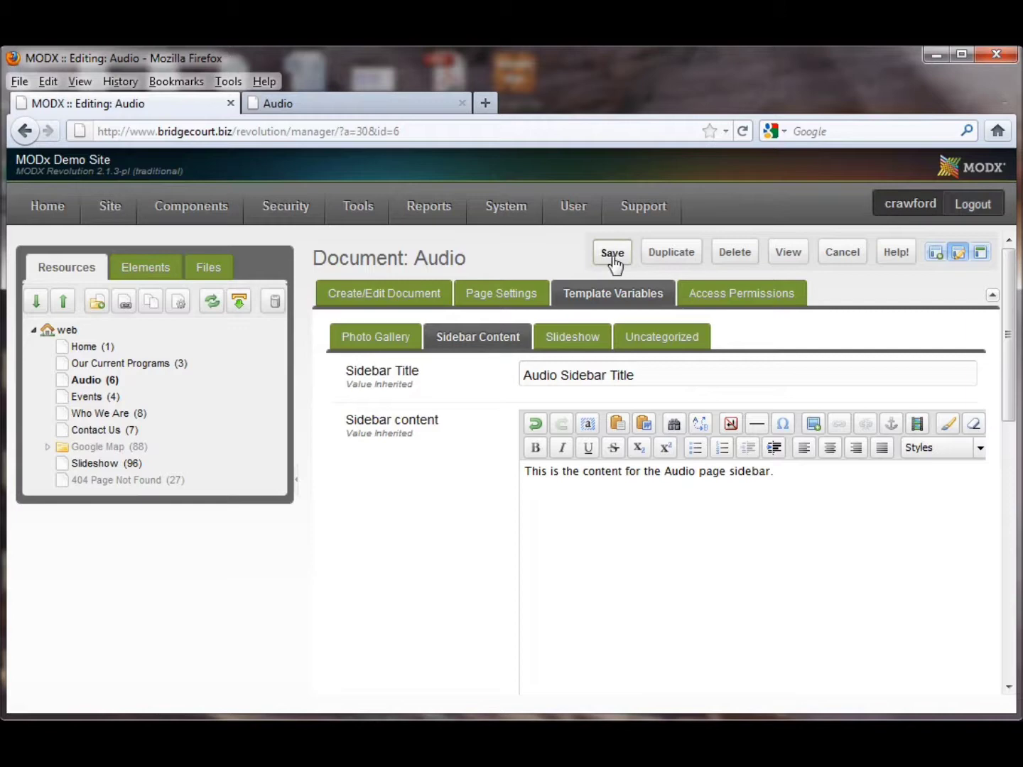
click(612, 254)
click(377, 101)
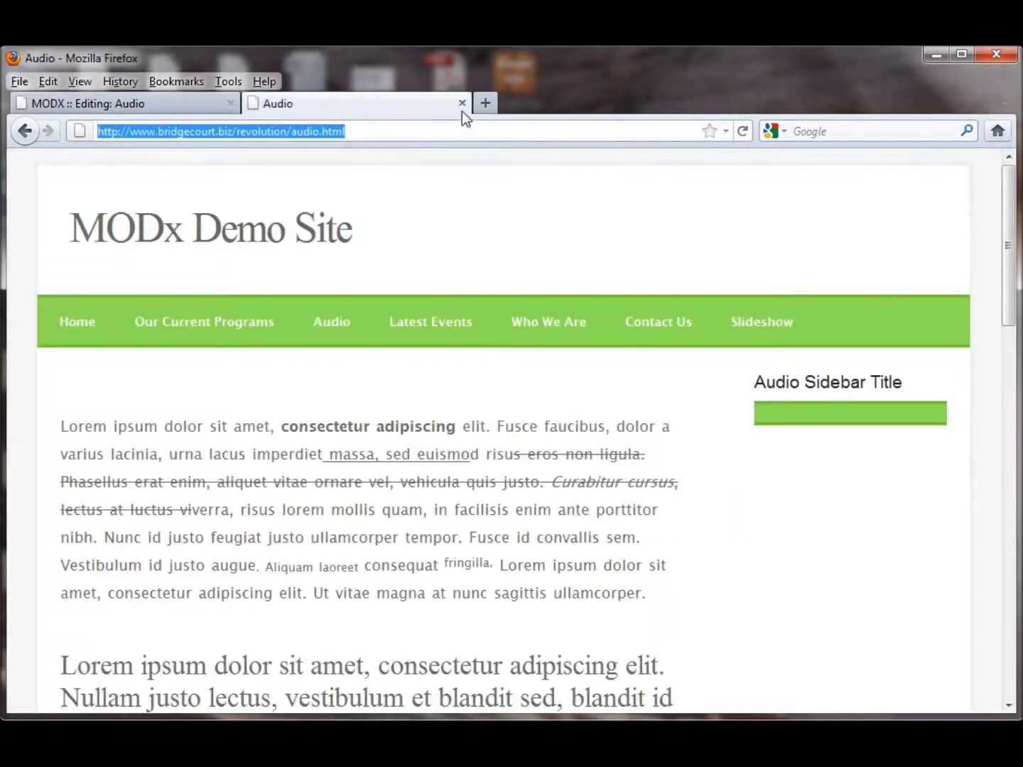
click(743, 131)
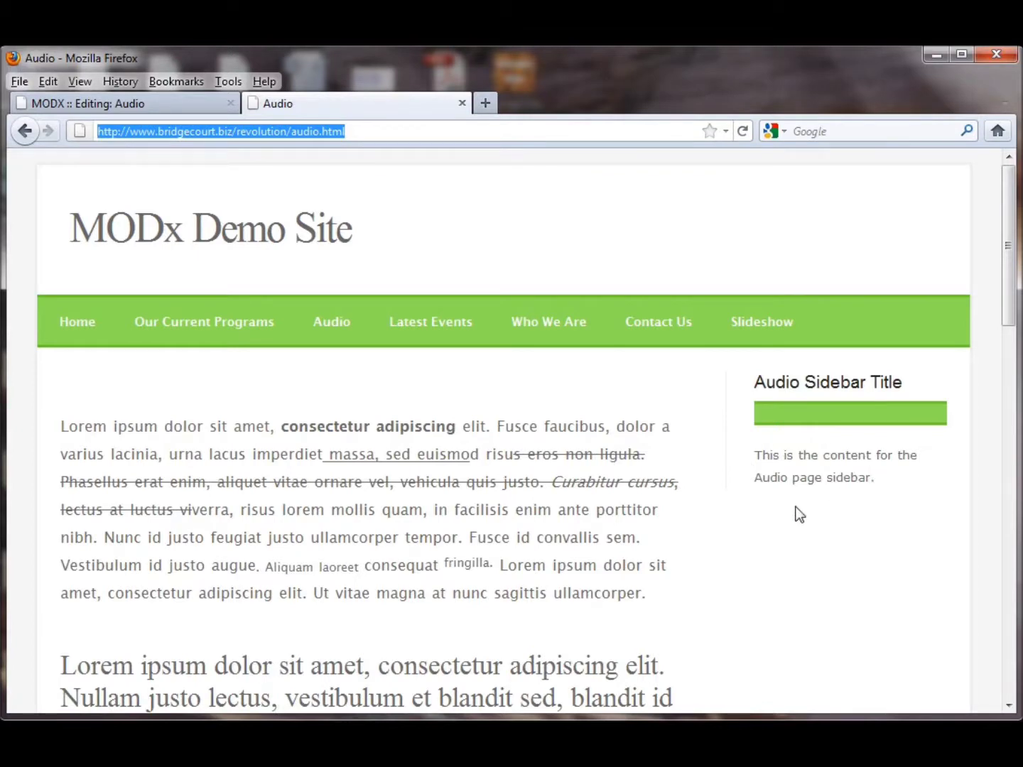
Step: Browse the Audio page's Uncategorized, Slideshow and Photo Gallery template variables
click(155, 106)
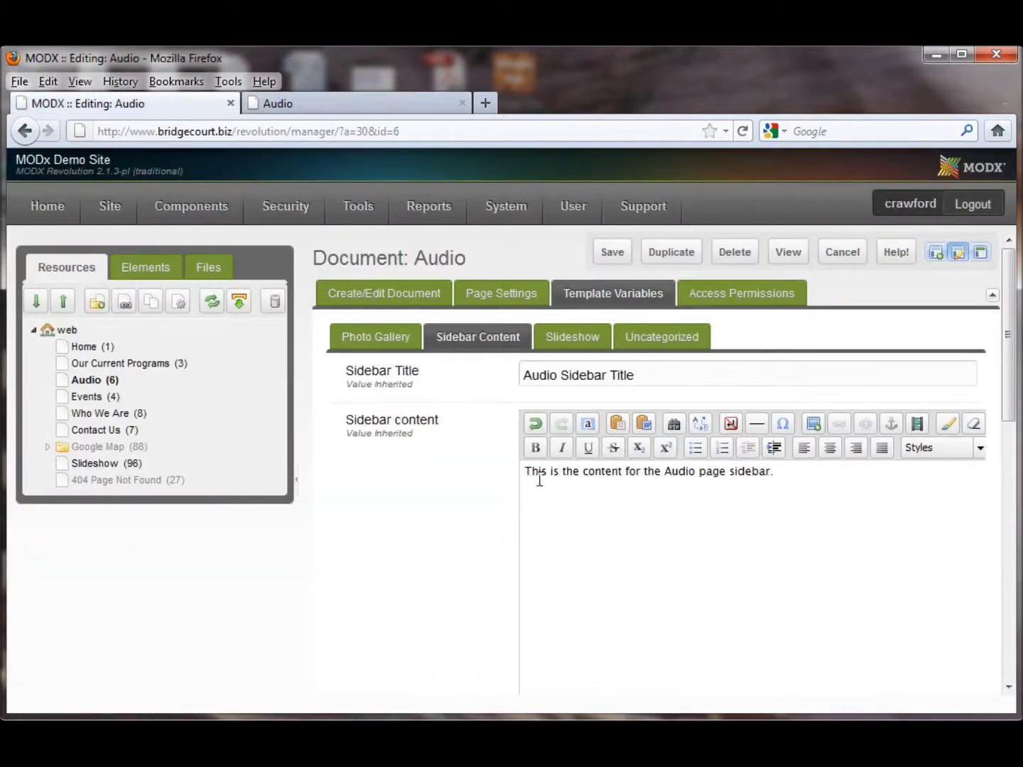
click(662, 341)
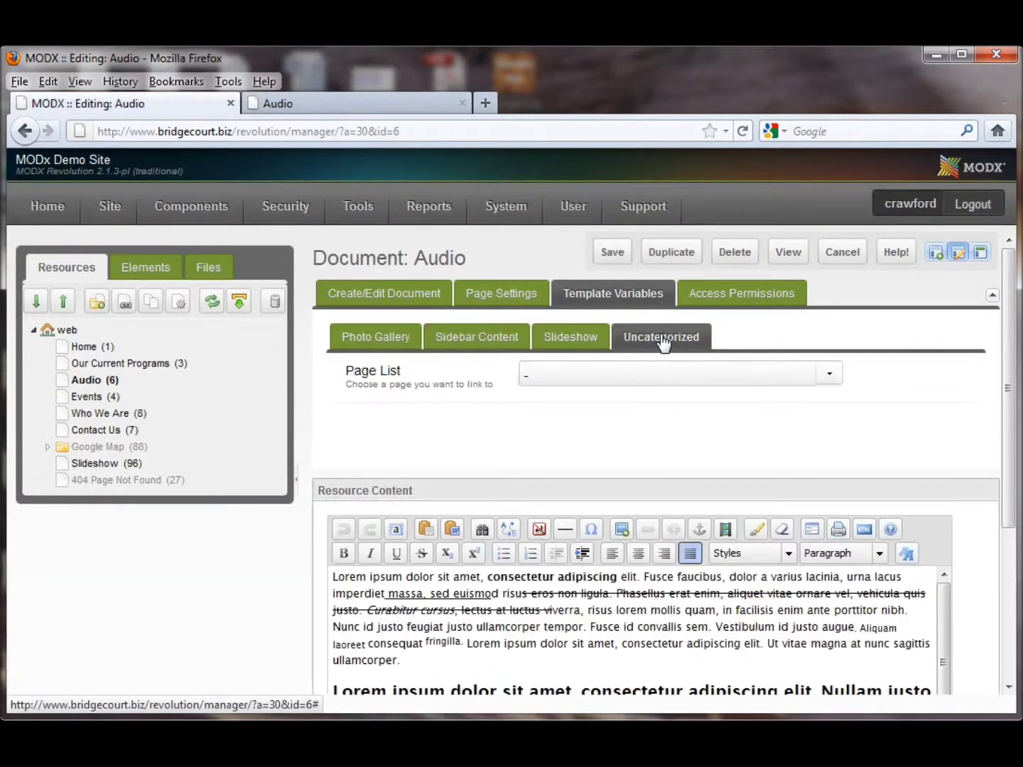
click(568, 338)
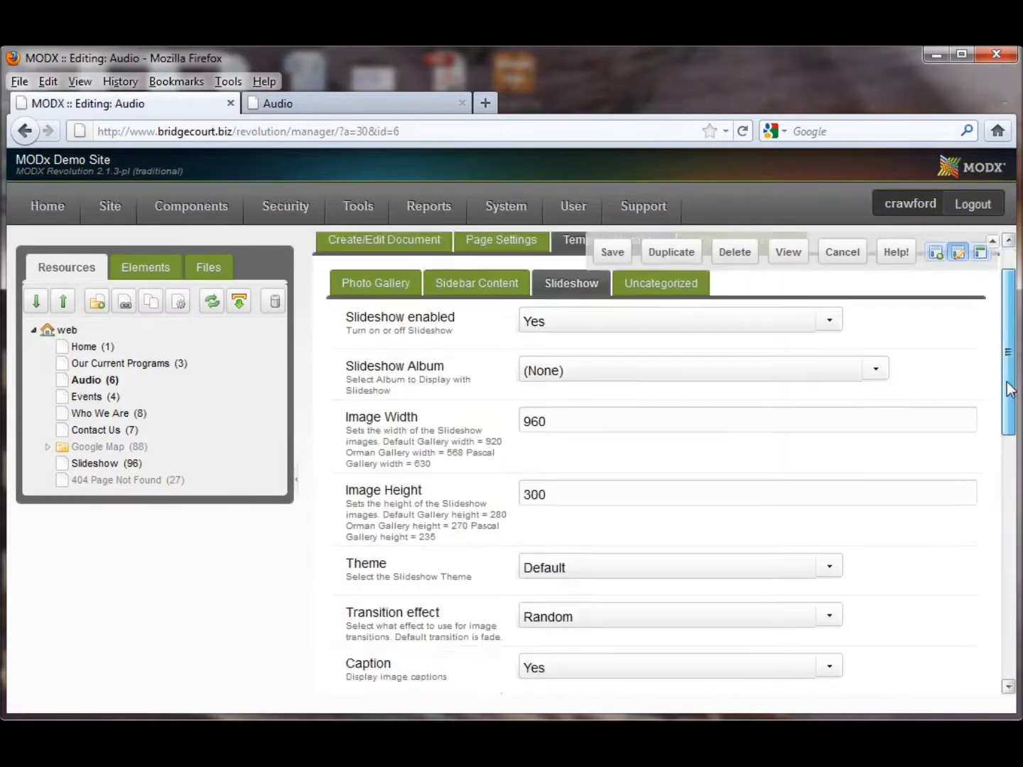
scroll(1004, 401, down, 3)
scroll(999, 451, up, 3)
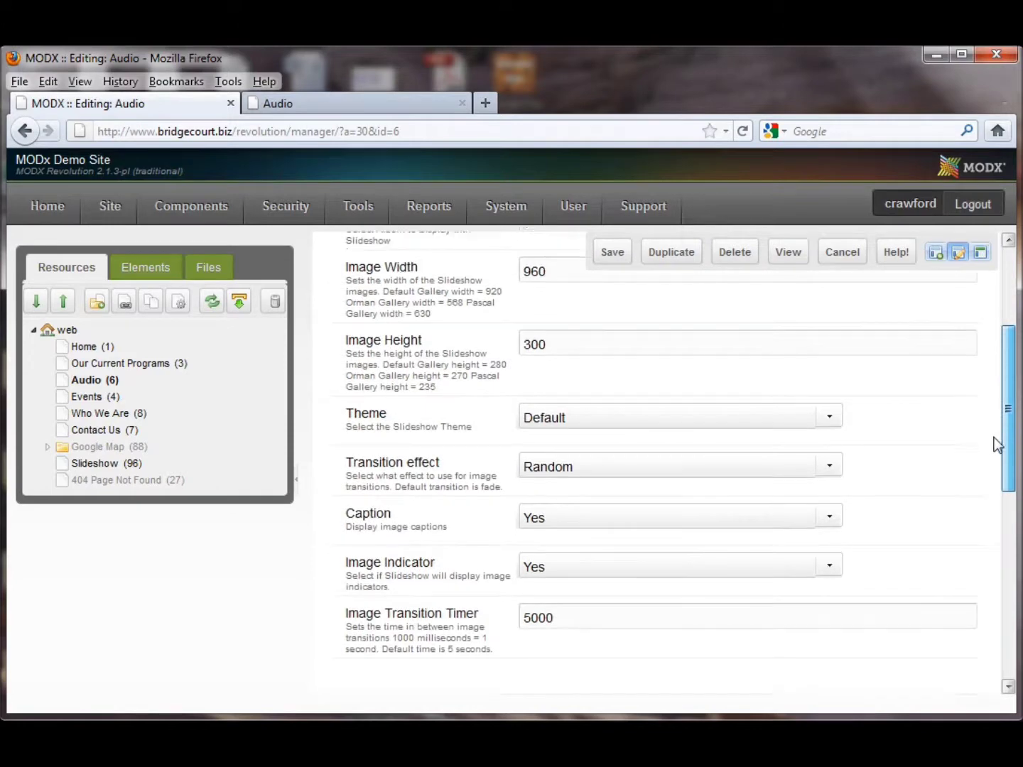
scroll(997, 373, up, 1)
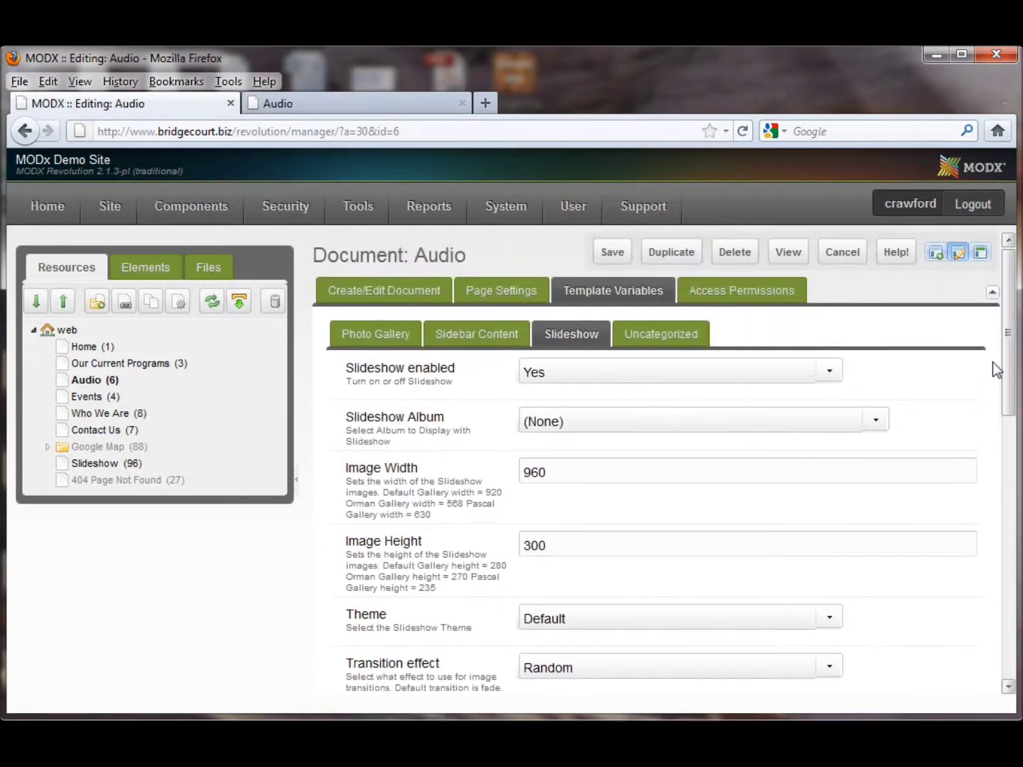
click(369, 333)
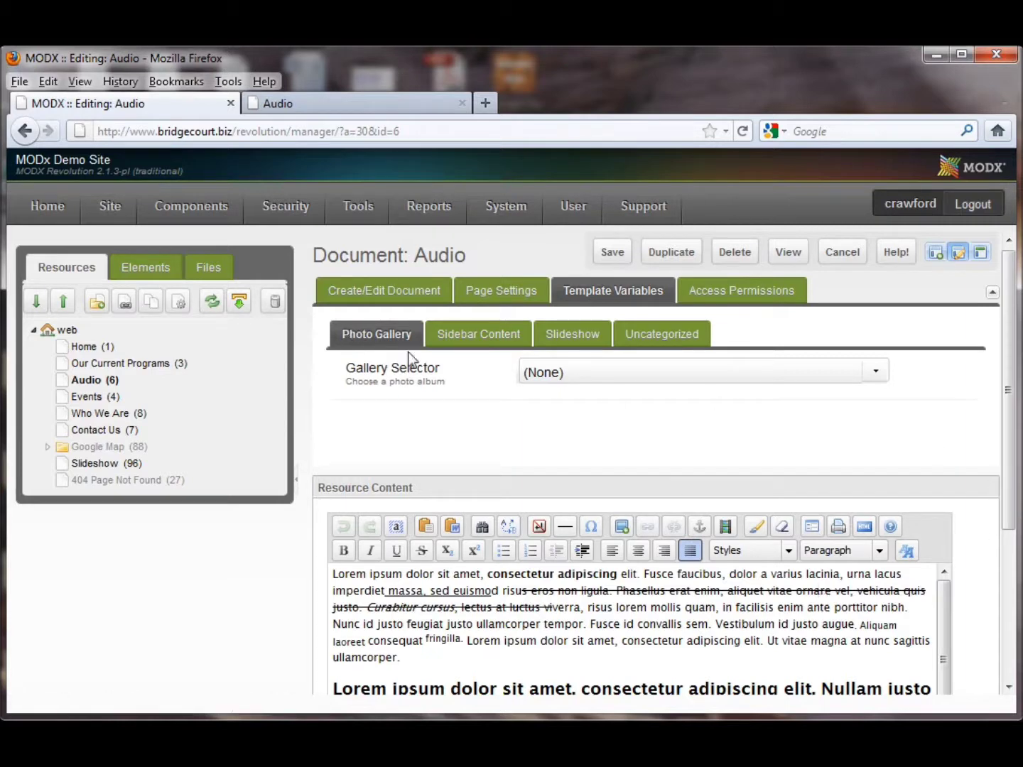
Step: Return to the main document fields and content editor, checking the live Audio page along the way
click(393, 301)
scroll(626, 597, down, 10)
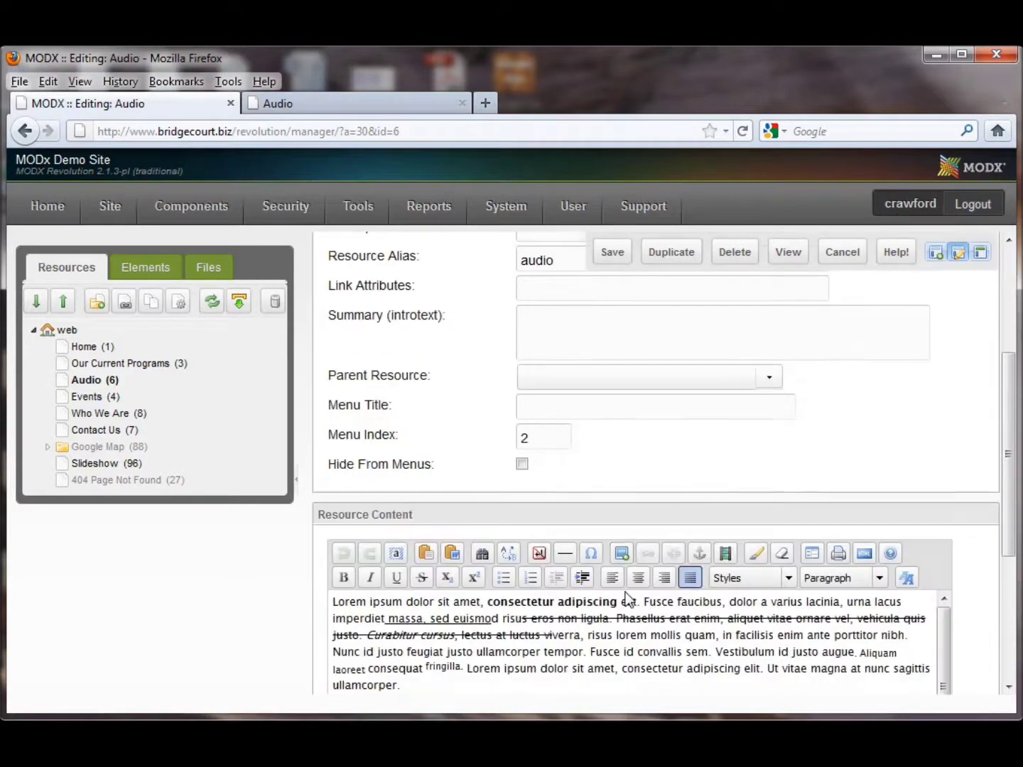
scroll(627, 592, down, 2)
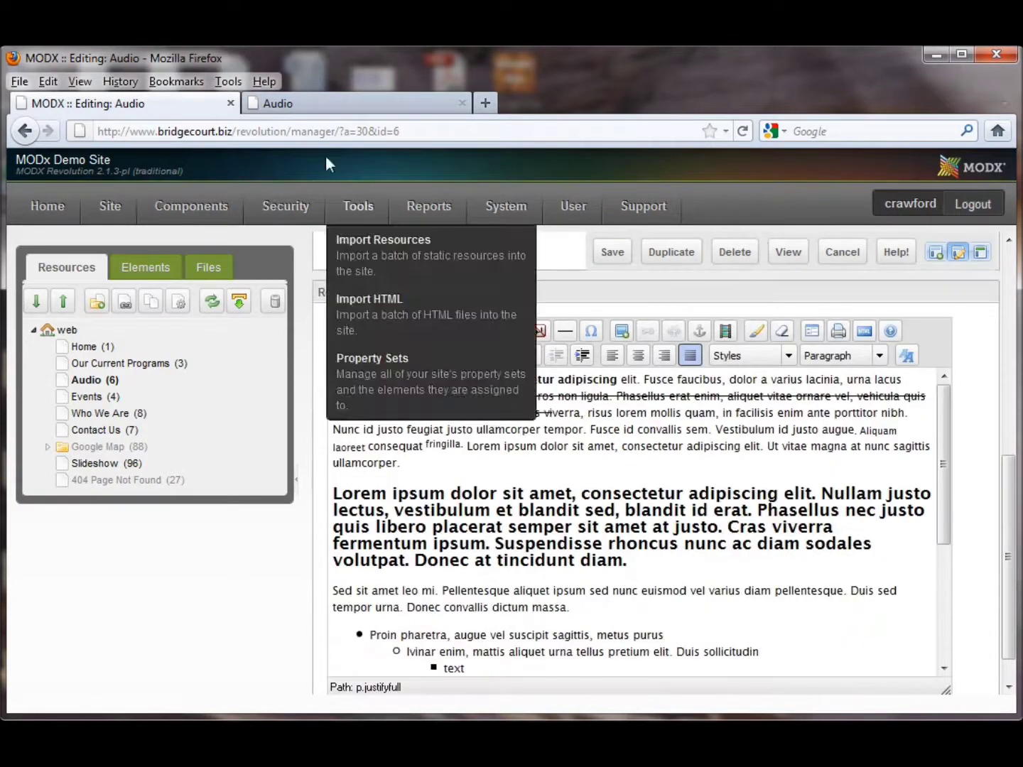
click(339, 107)
scroll(285, 416, down, 15)
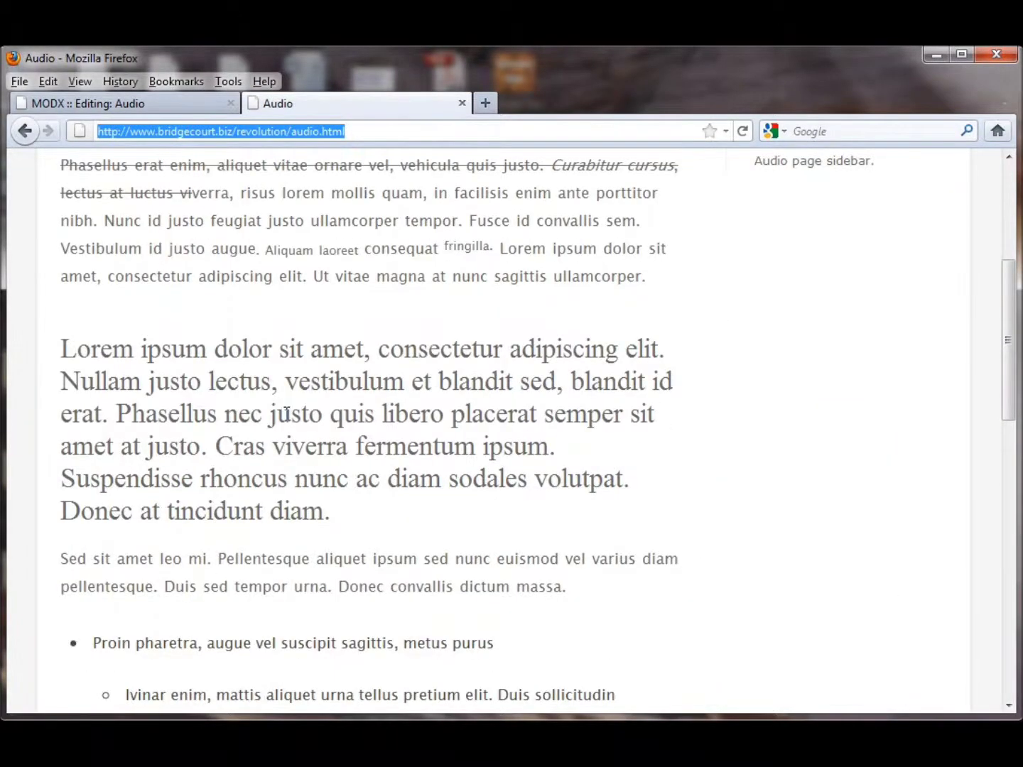
scroll(285, 414, down, 9)
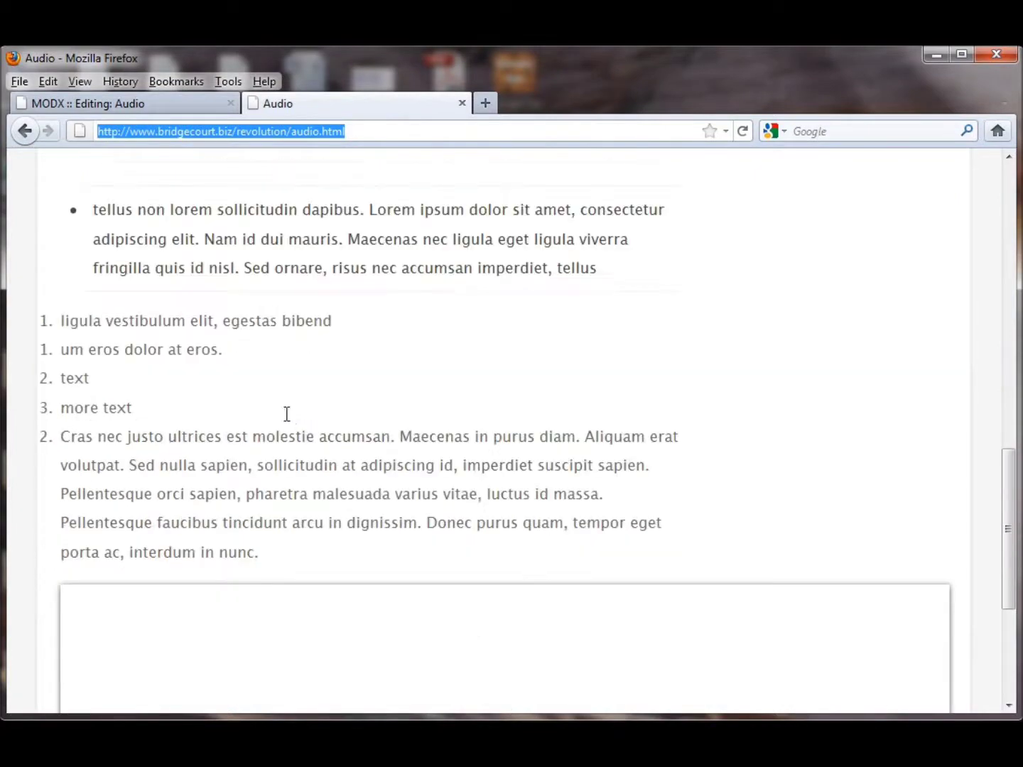
scroll(286, 416, up, 3)
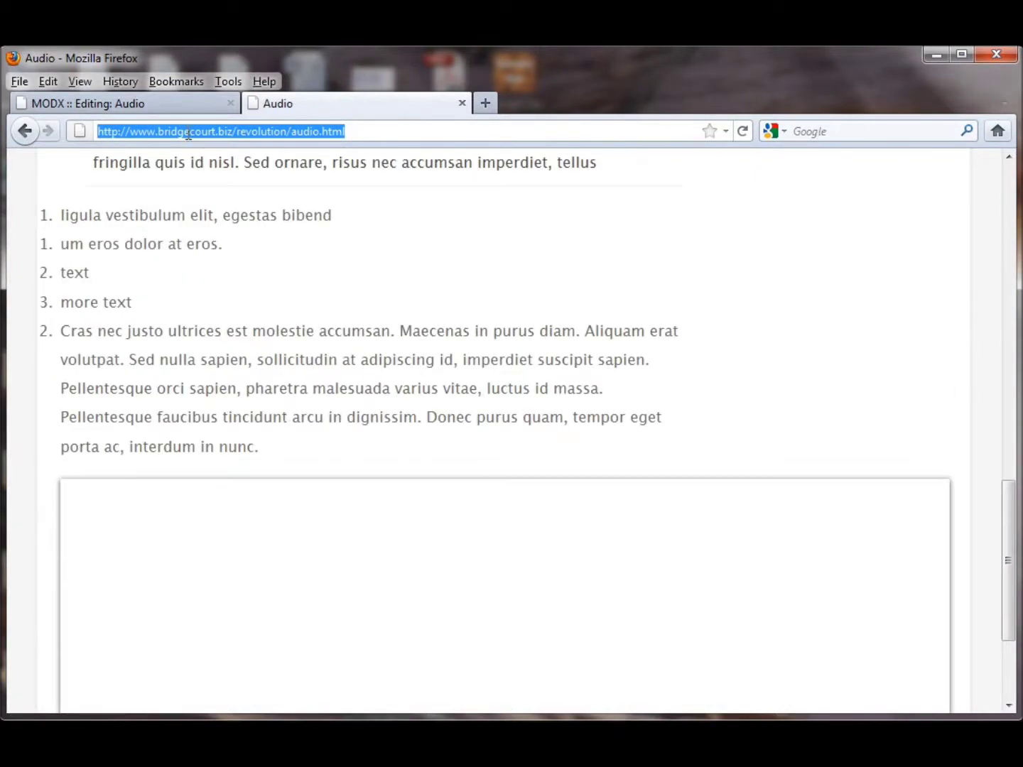
click(86, 103)
scroll(513, 444, up, 2)
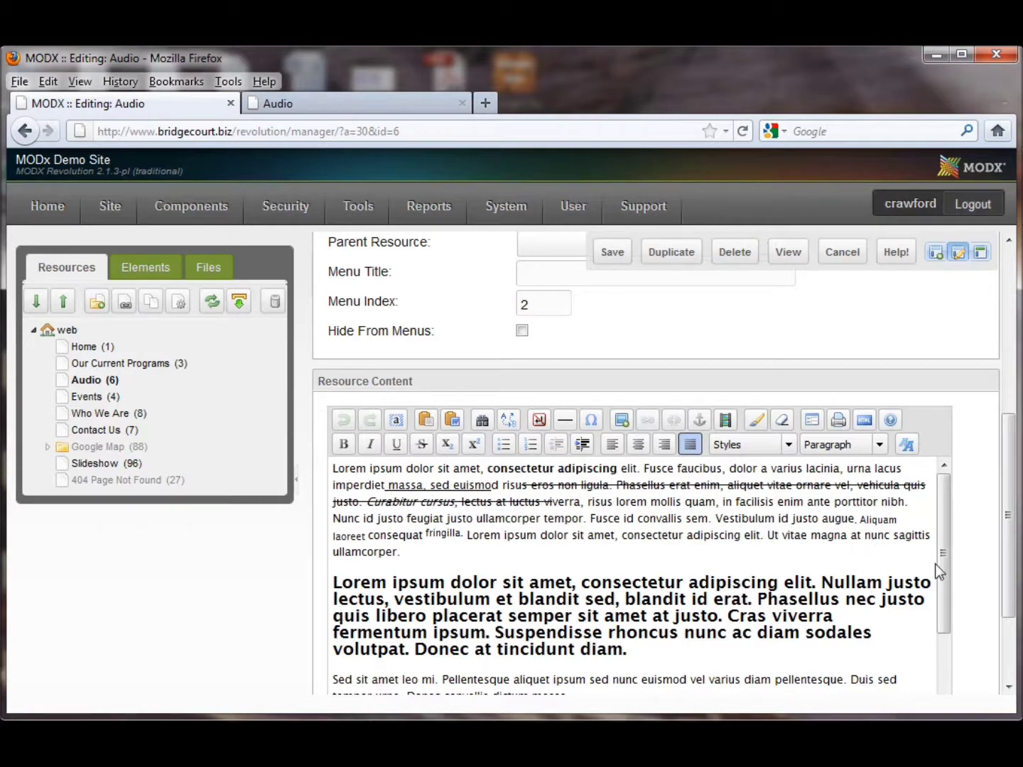
Step: Scroll the content editor and inspect the bulleted and numbered list formatting
drag(942, 568, 947, 643)
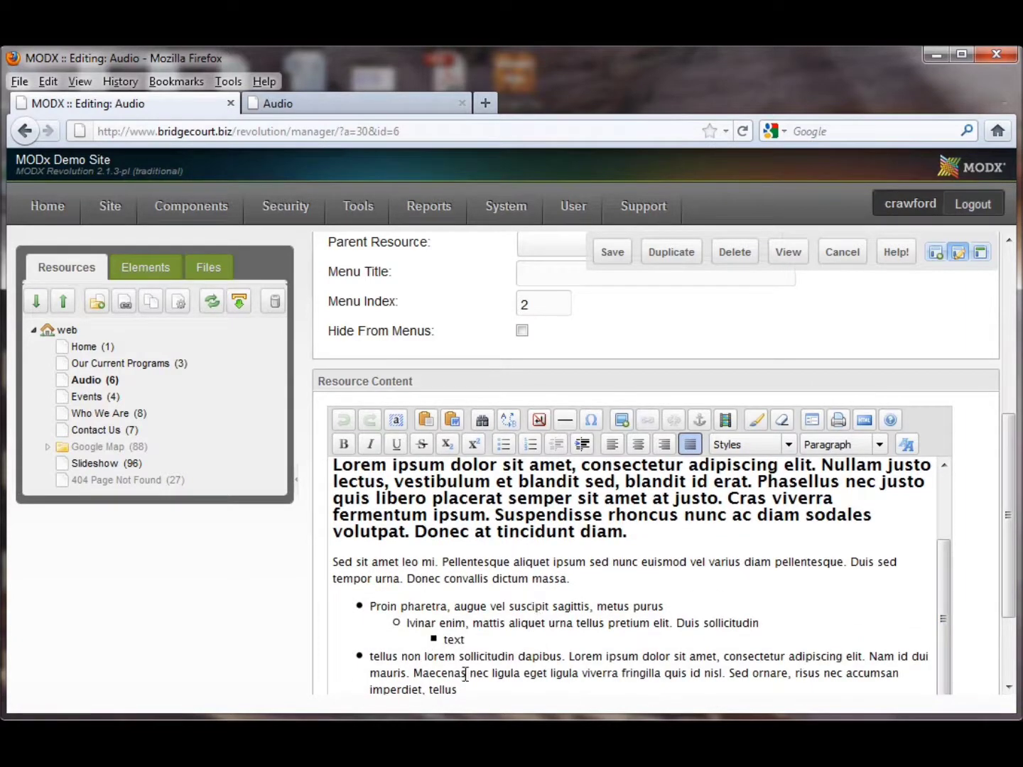
click(507, 656)
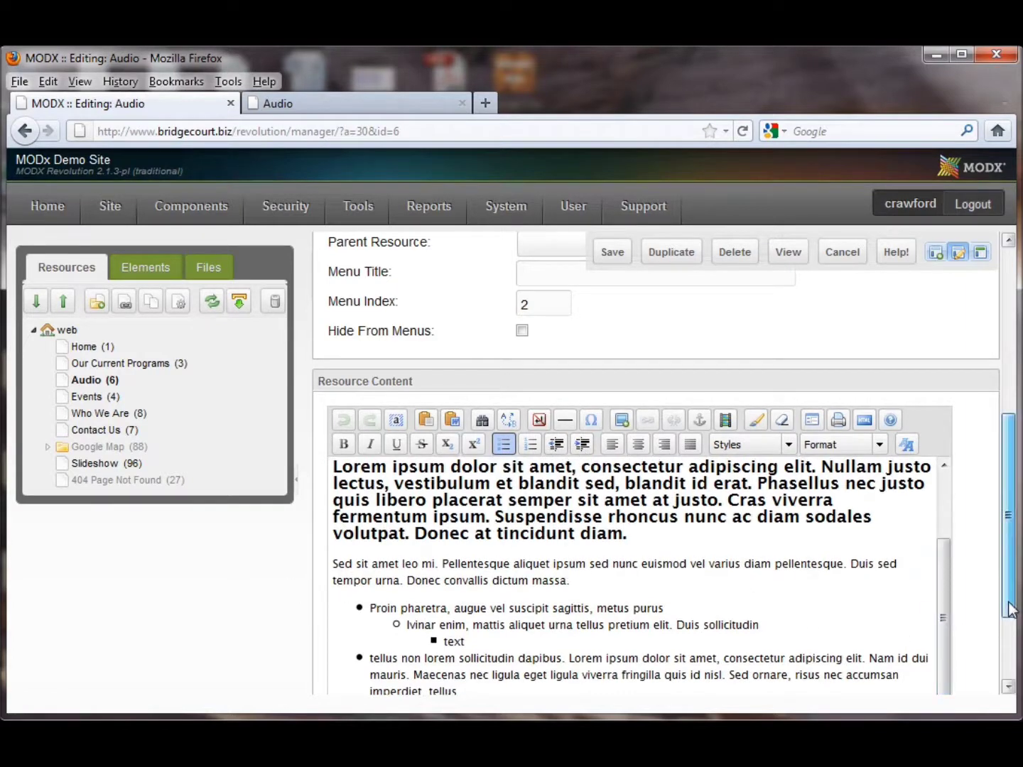
scroll(1007, 610, down, 3)
click(399, 593)
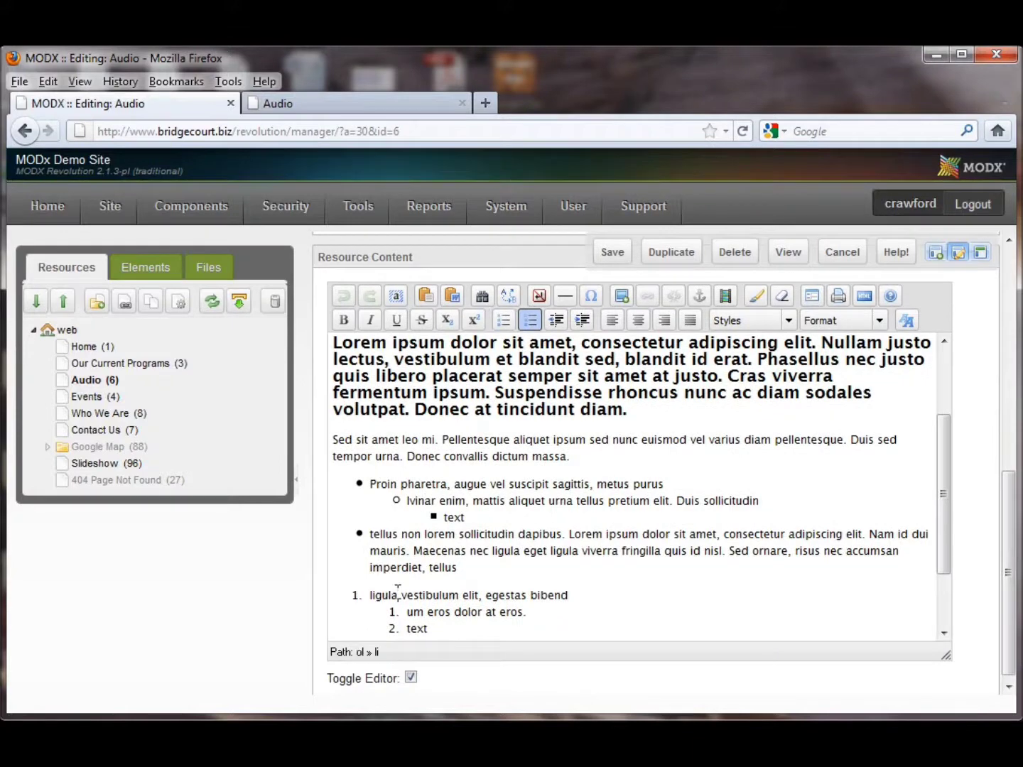
drag(945, 526, 948, 595)
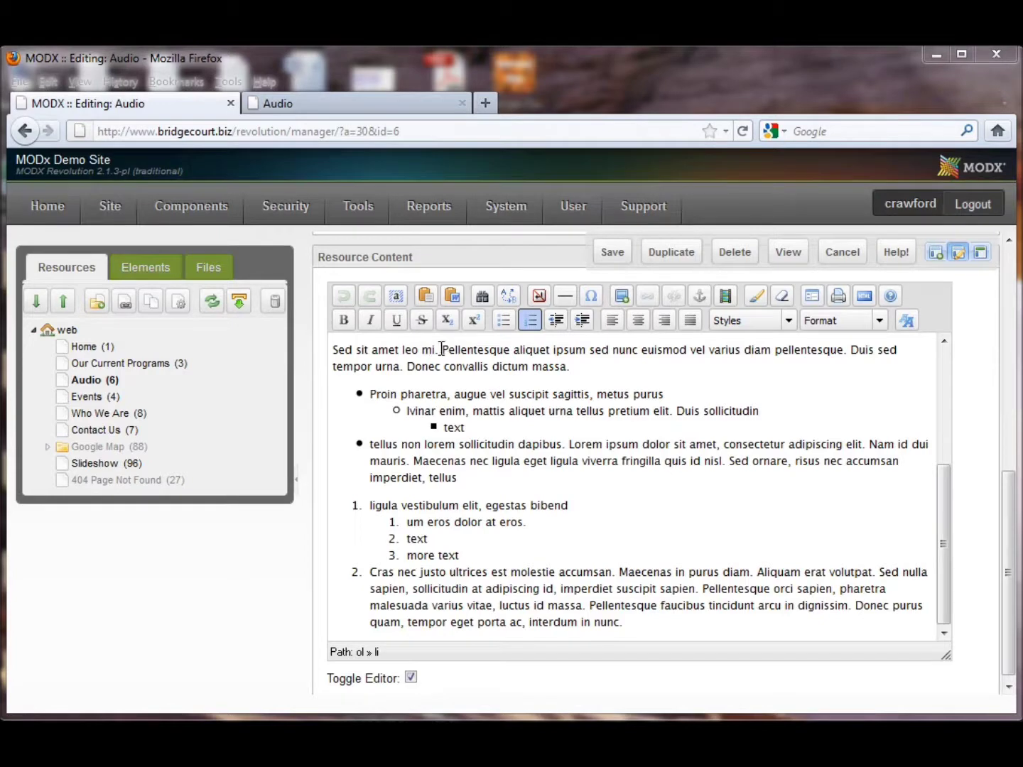
Step: Select the word Pellentesque in the paragraph and bring up the Edit CSS Style dialog
drag(441, 349, 509, 349)
click(690, 320)
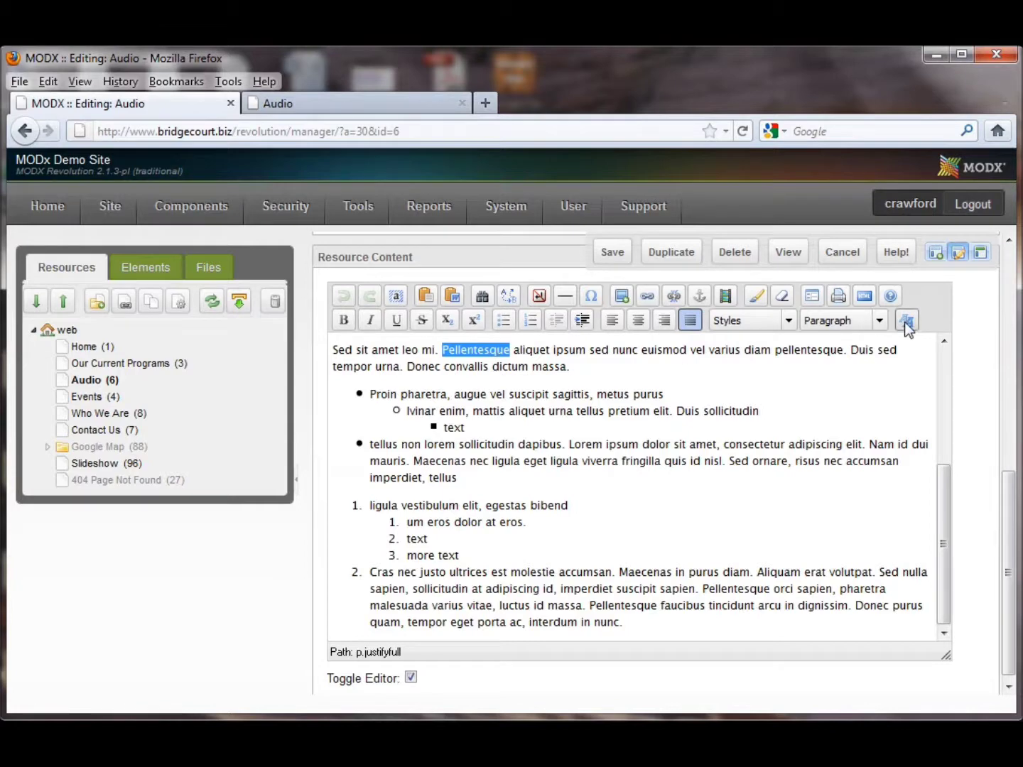
click(907, 321)
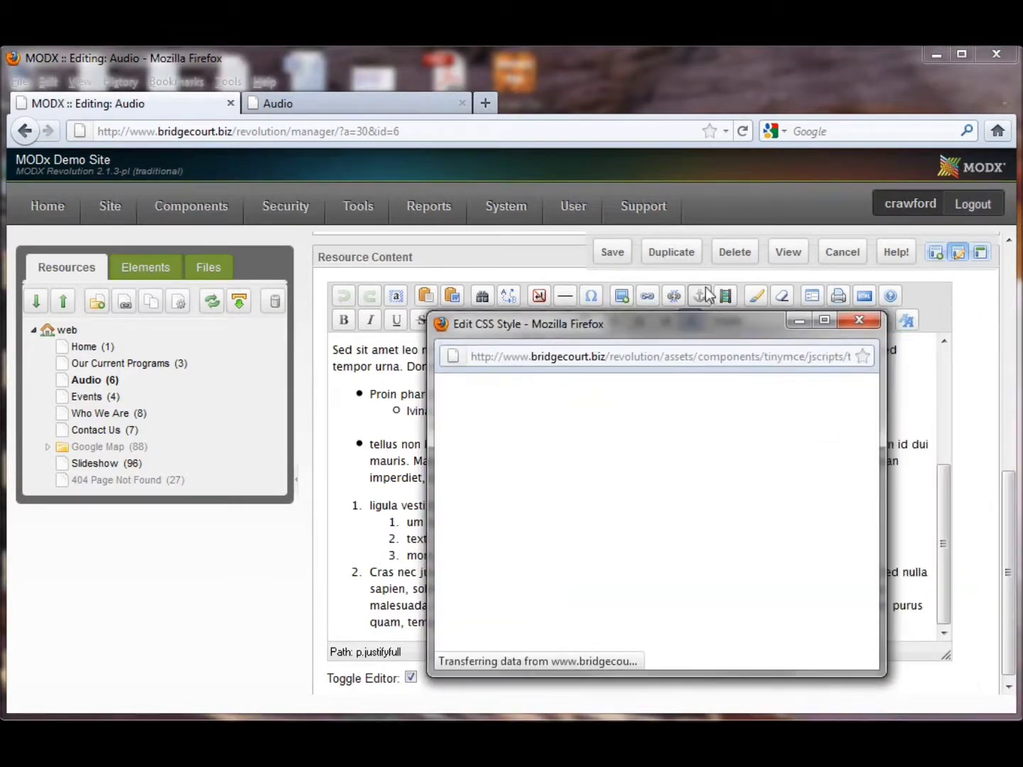
Step: Review the Text tab's font family, size, unit, colour, weight and case options without choosing any
drag(596, 320, 569, 280)
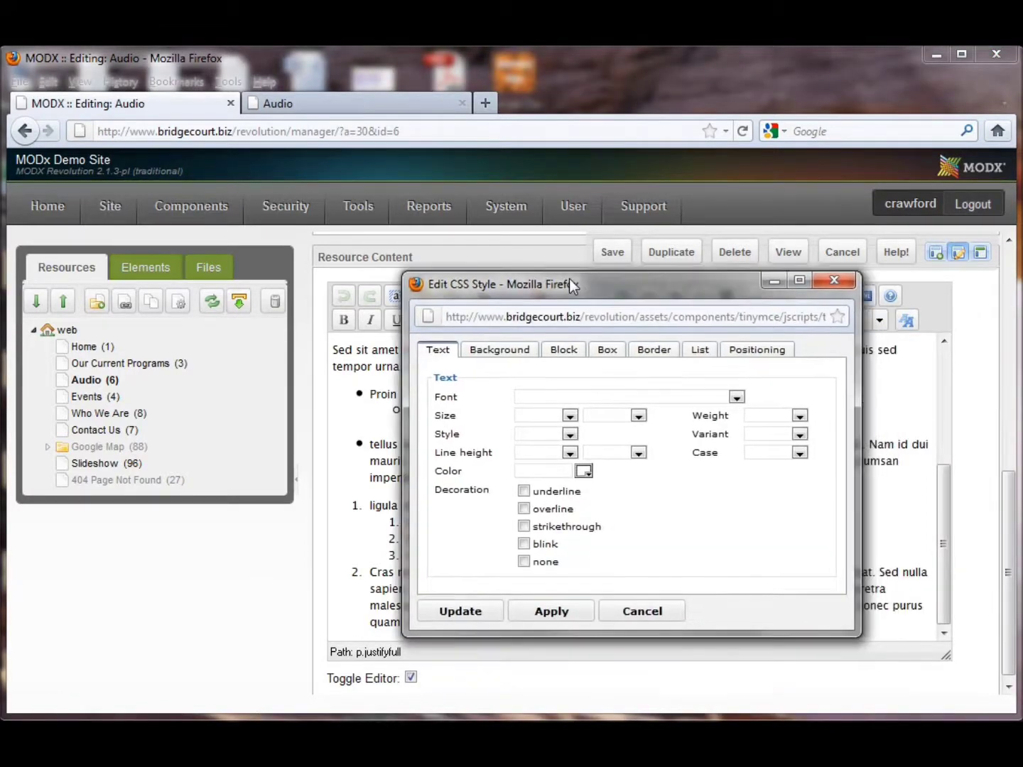
click(735, 397)
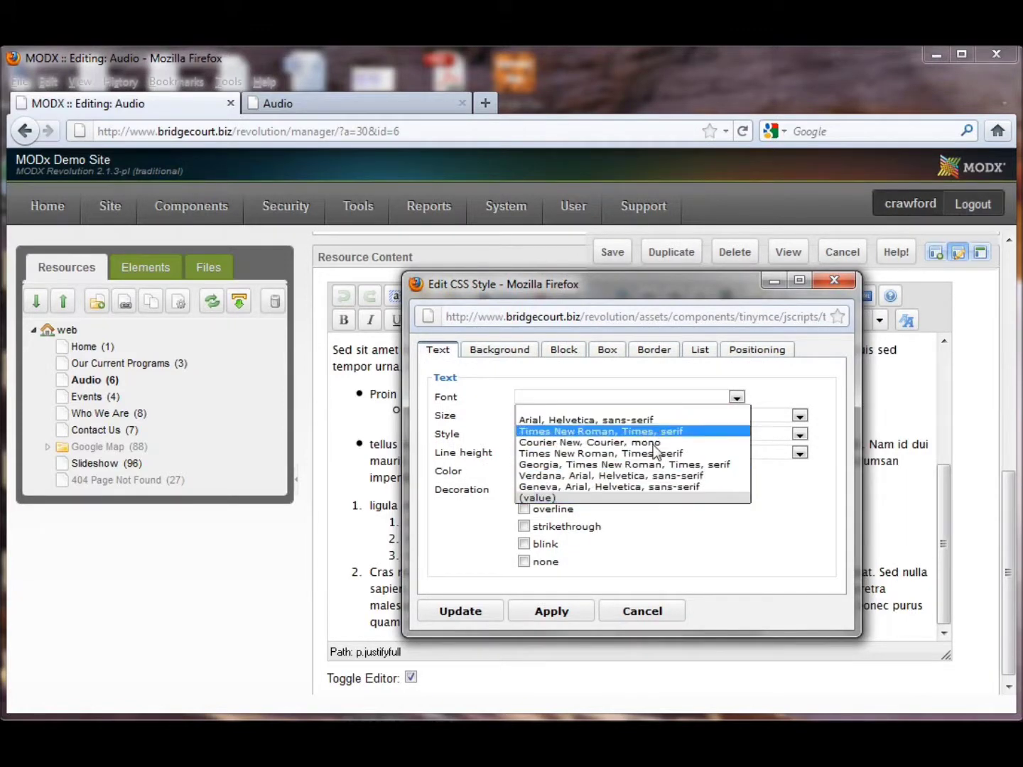
click(714, 541)
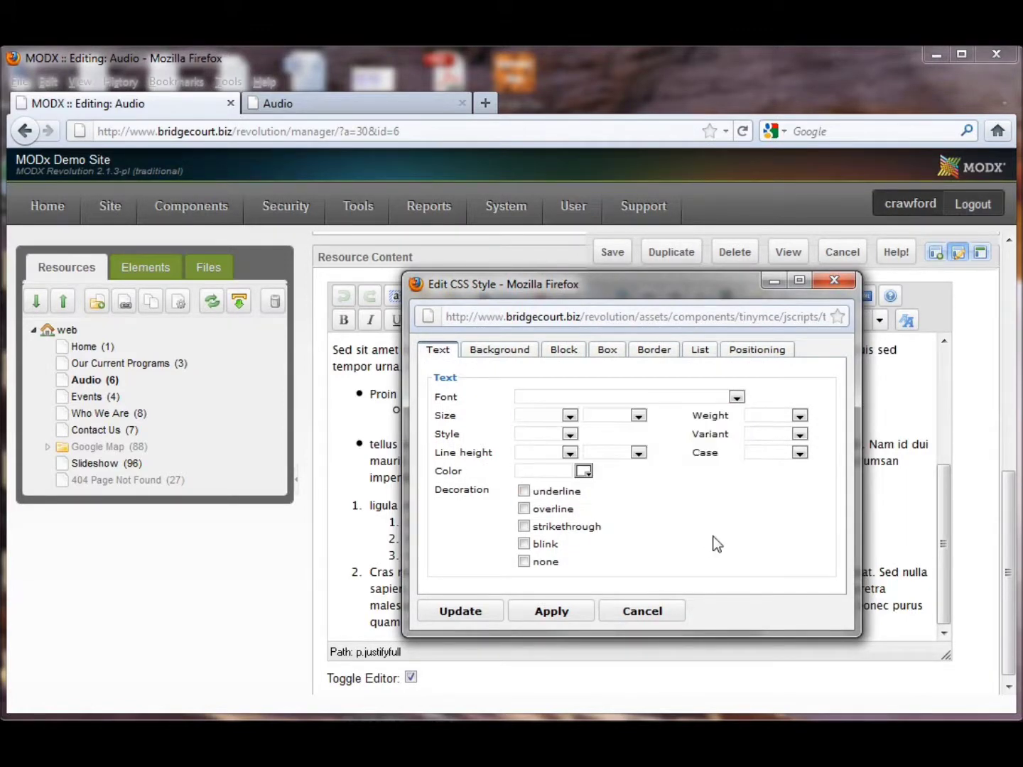
click(570, 415)
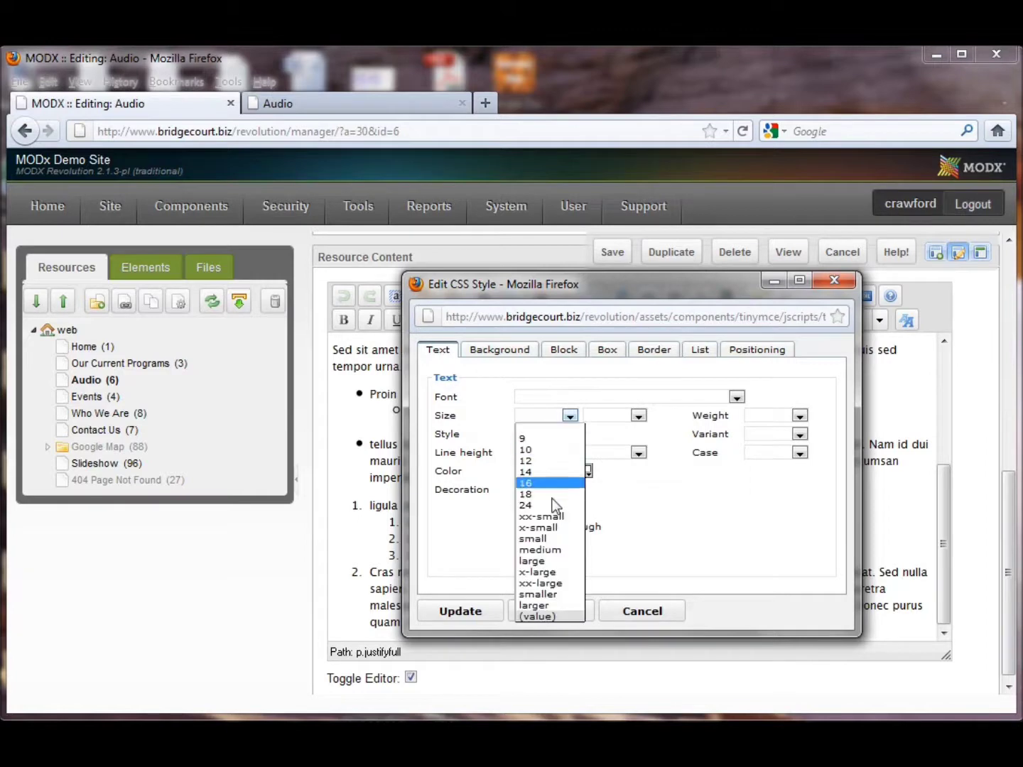
click(678, 499)
click(637, 417)
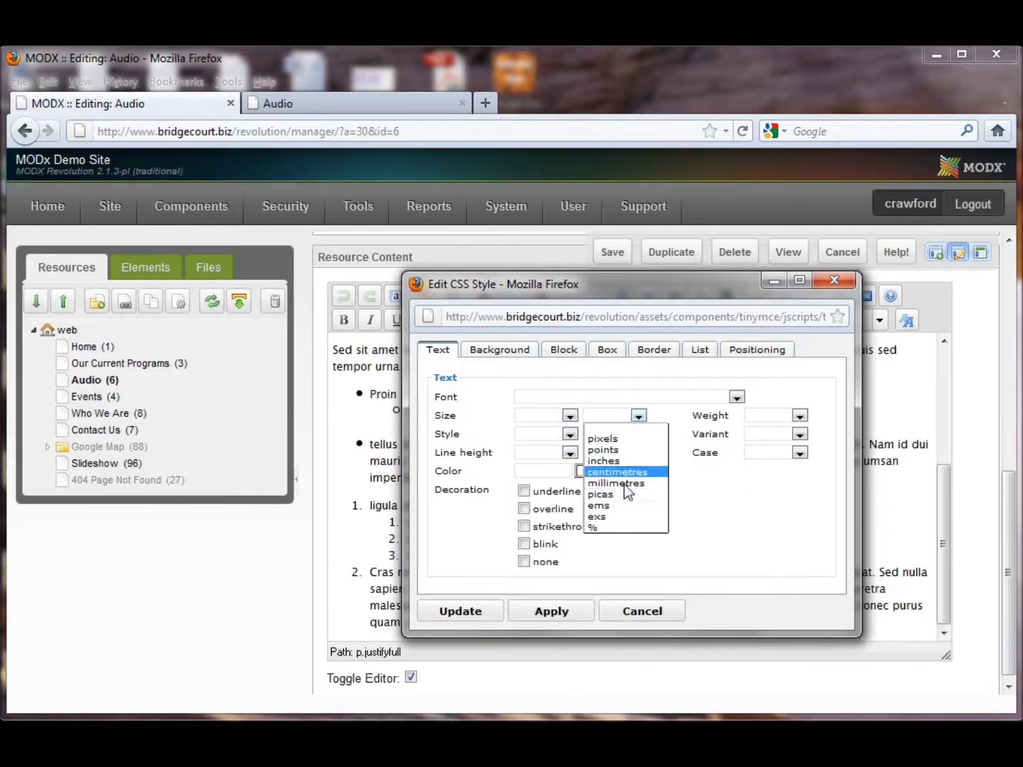
click(735, 530)
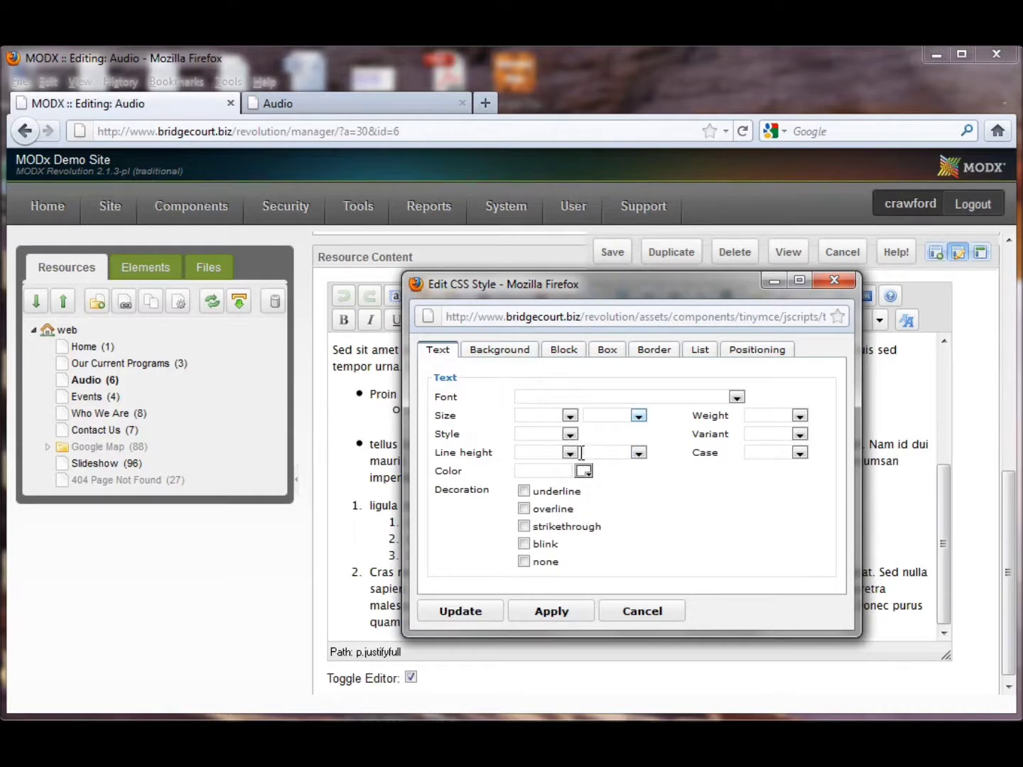
click(583, 470)
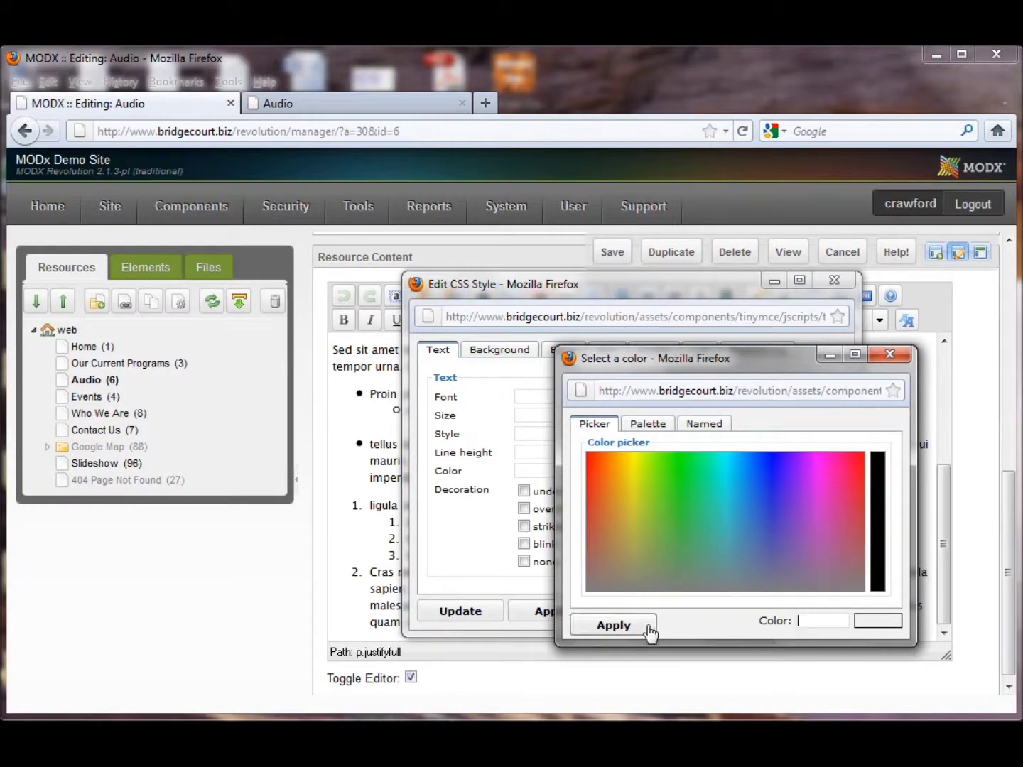
click(889, 353)
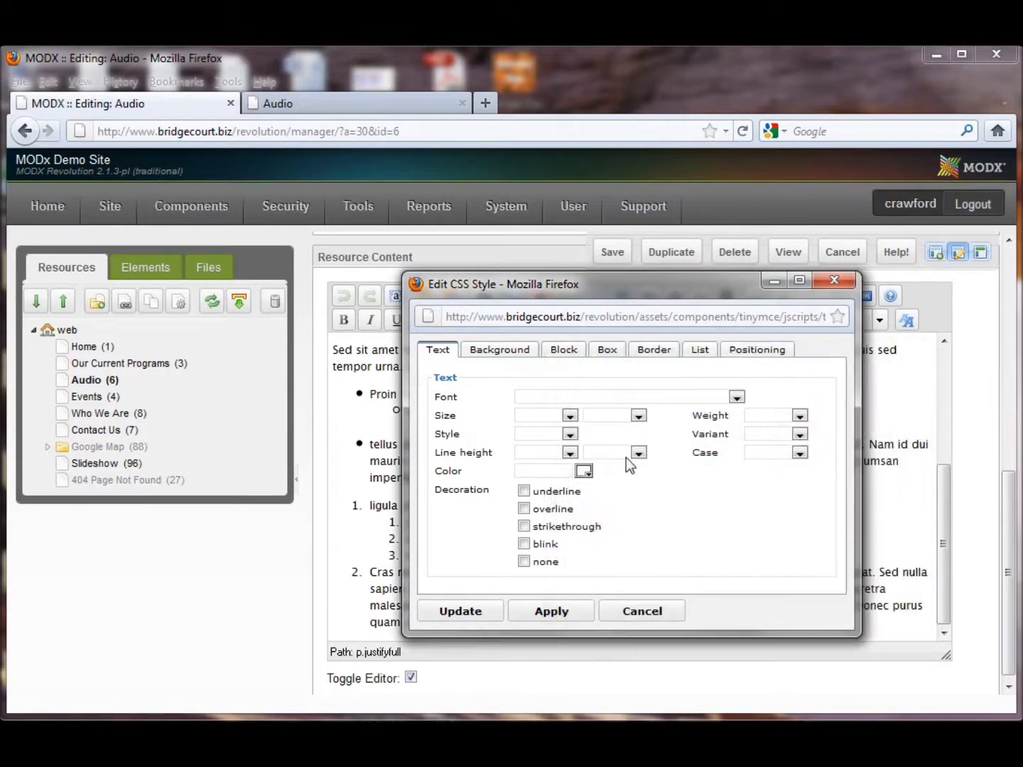
click(798, 416)
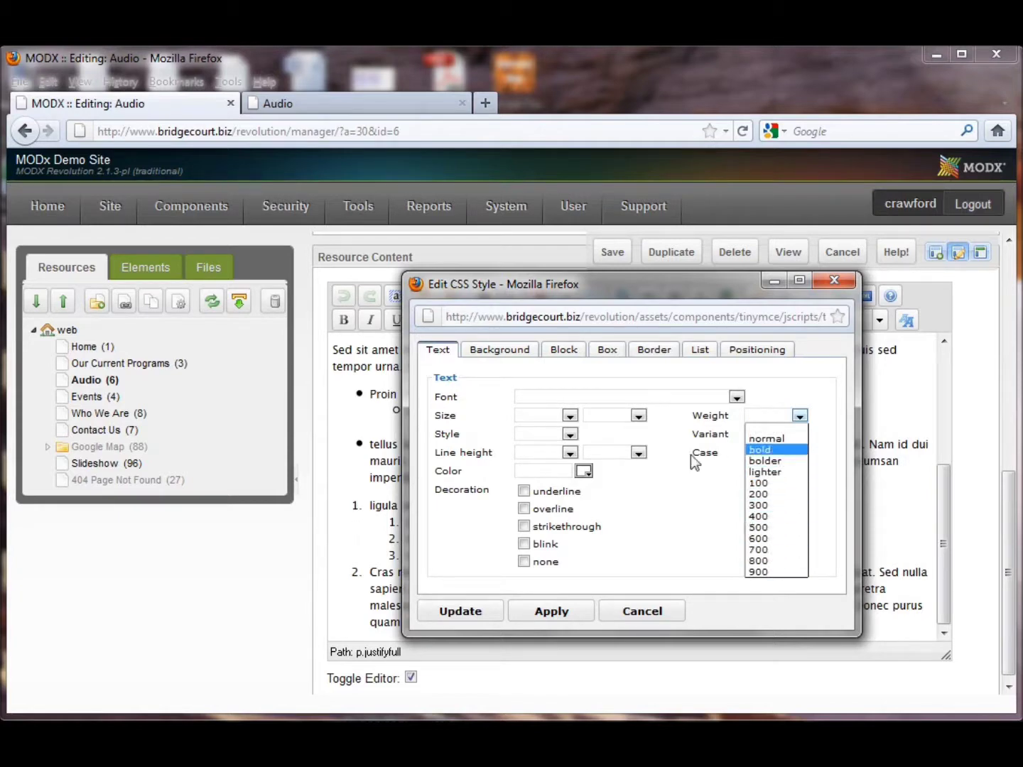
click(694, 489)
click(800, 453)
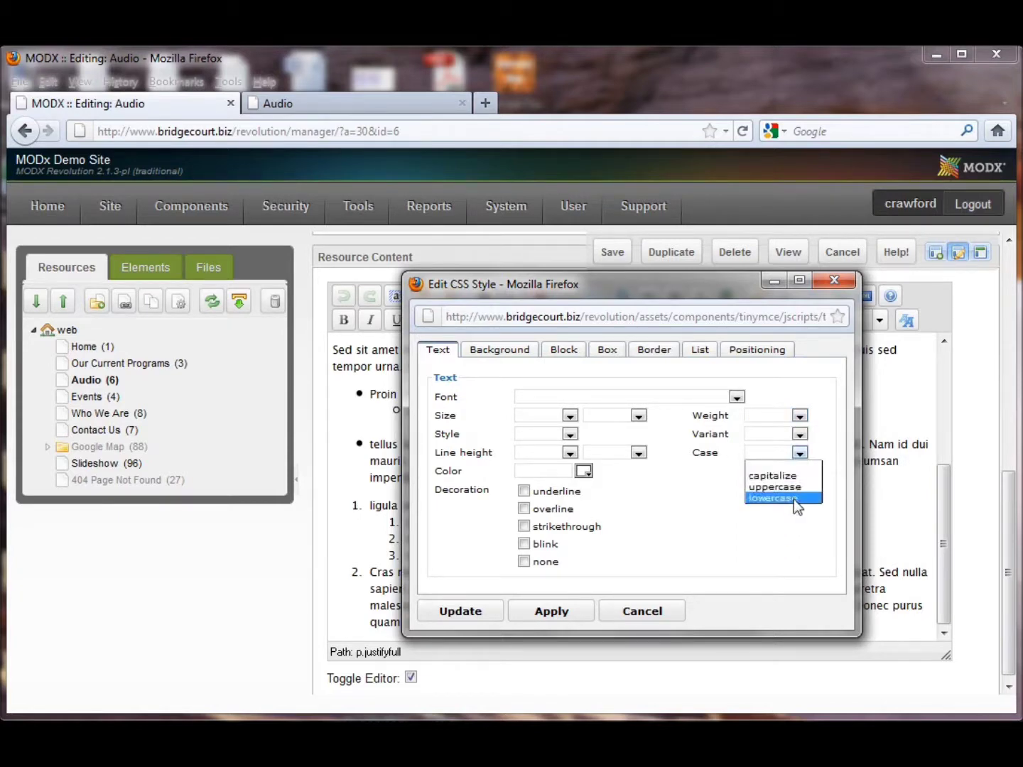
click(694, 507)
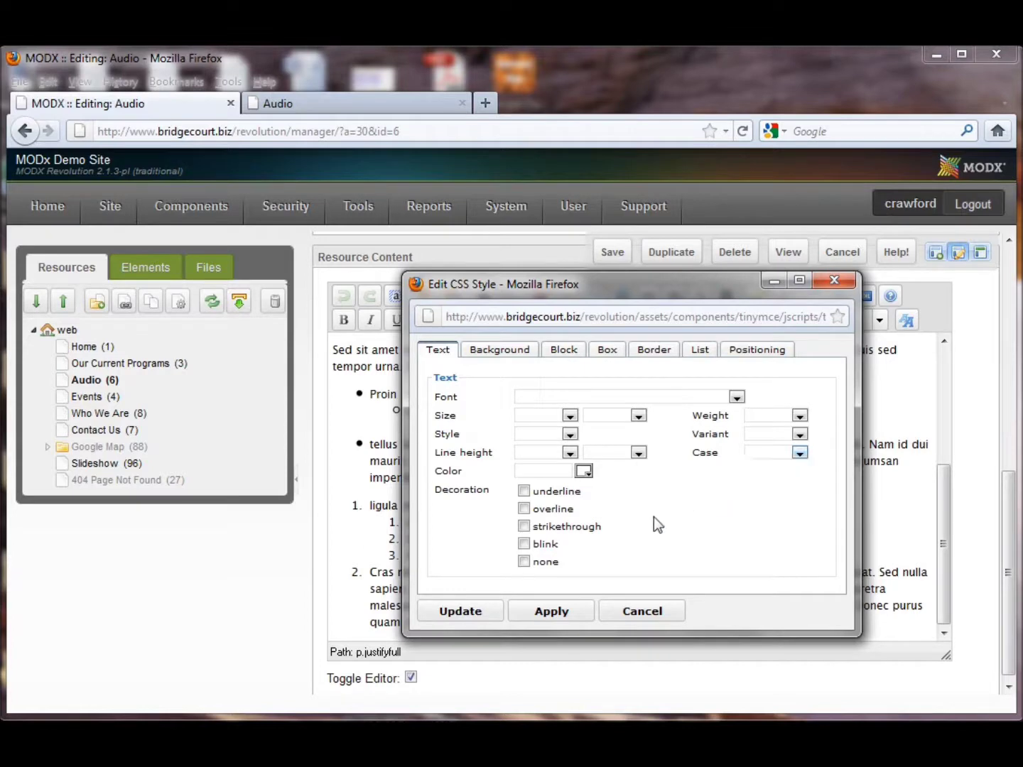
Step: Look over the Background, Border and Text tabs, then cancel without applying any style
click(503, 350)
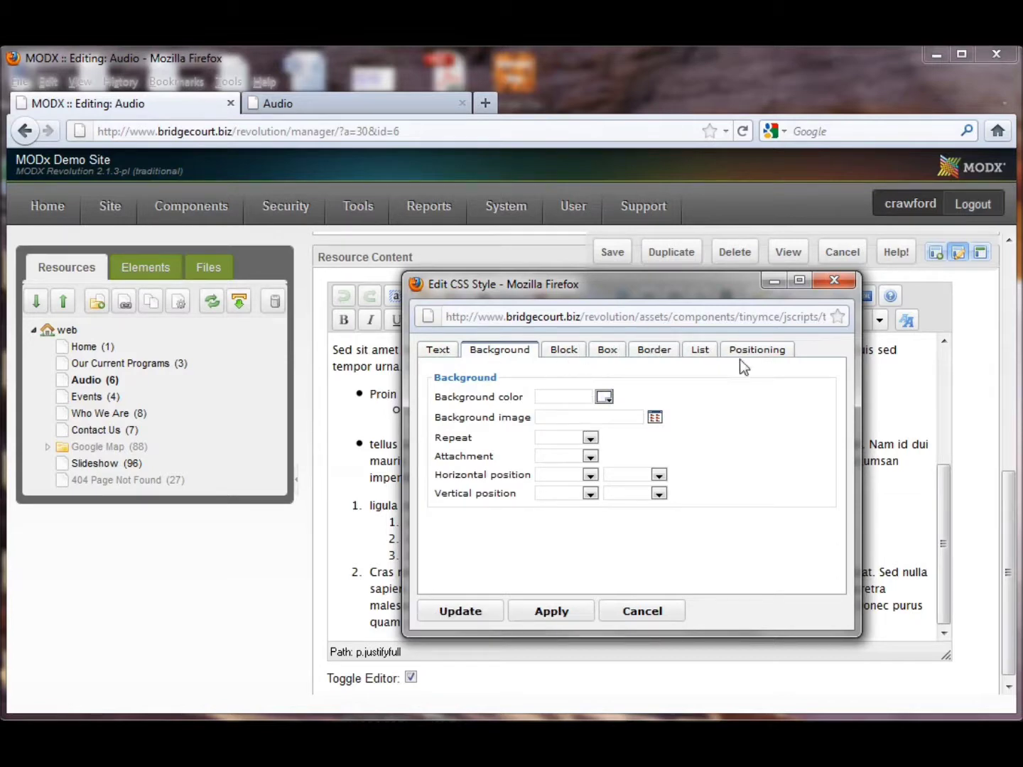
click(649, 350)
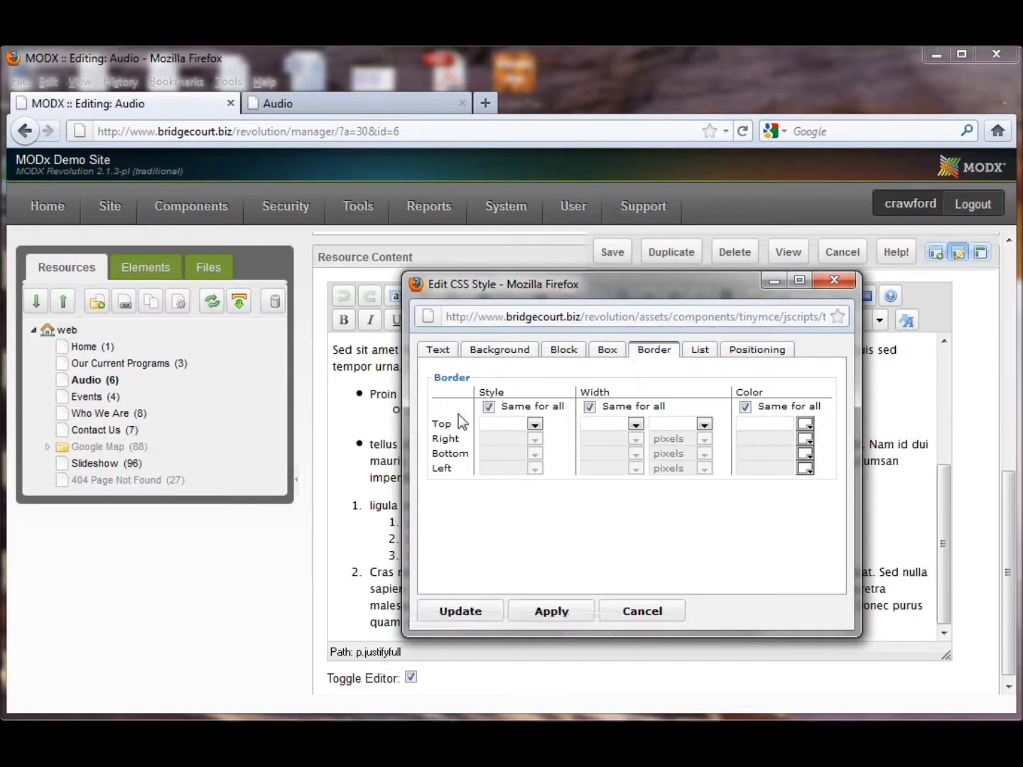
click(440, 350)
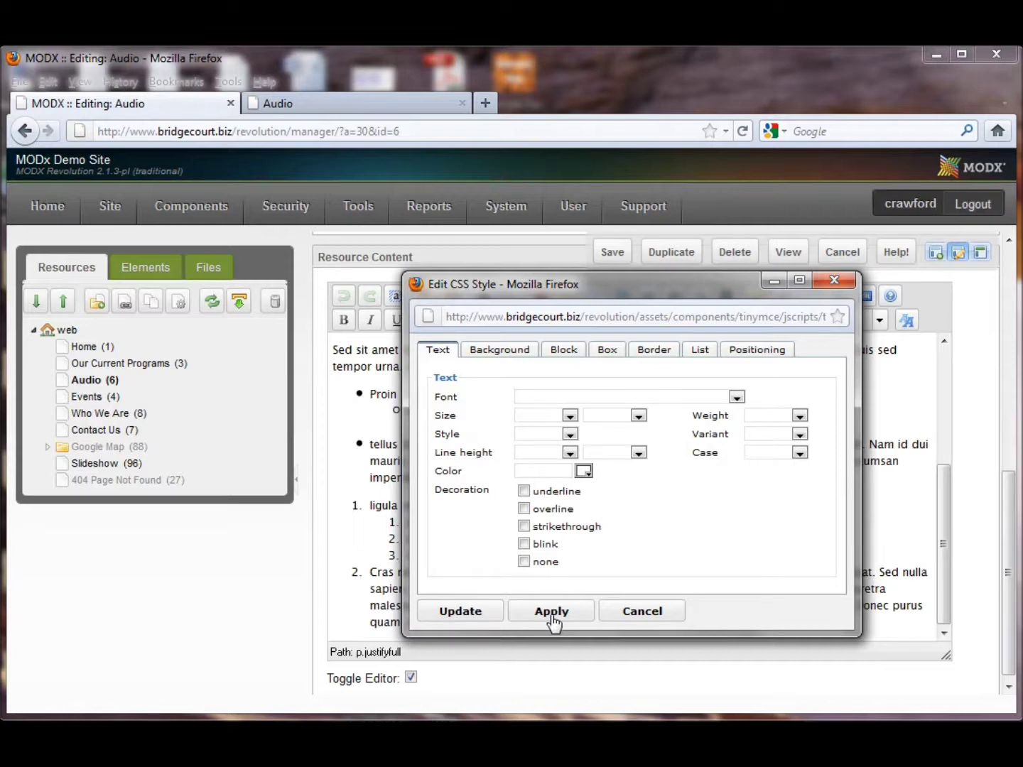
click(642, 612)
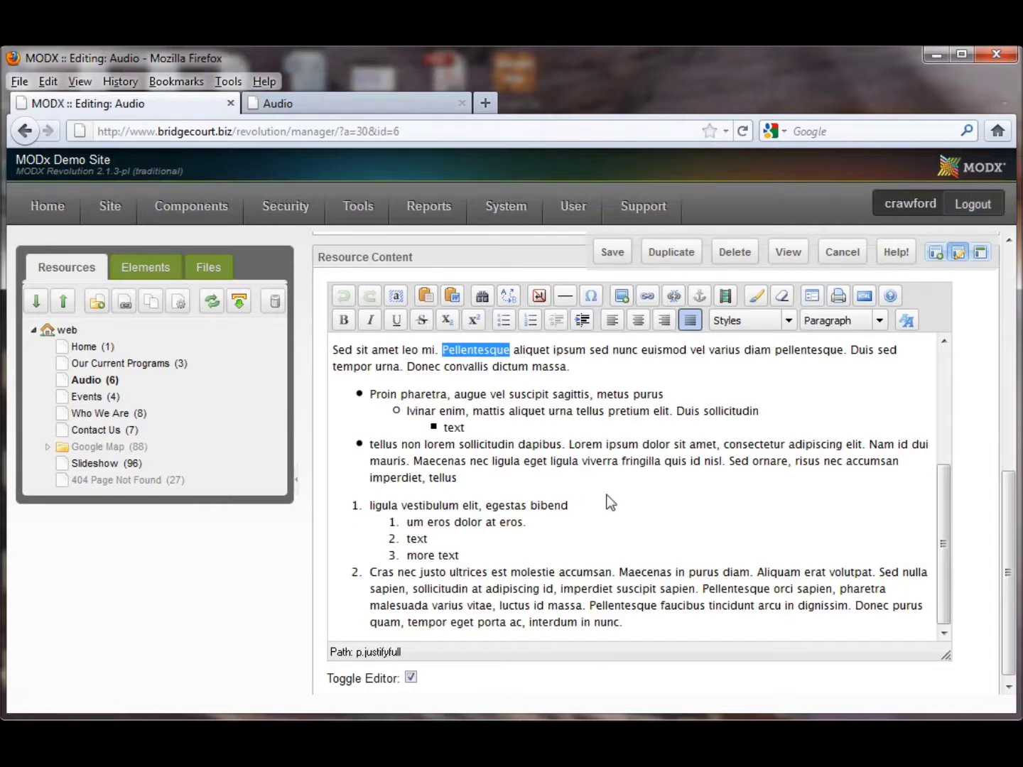
Step: Scroll to the top and place the cursor at the start of the first paragraph for an image
scroll(619, 490, up, 5)
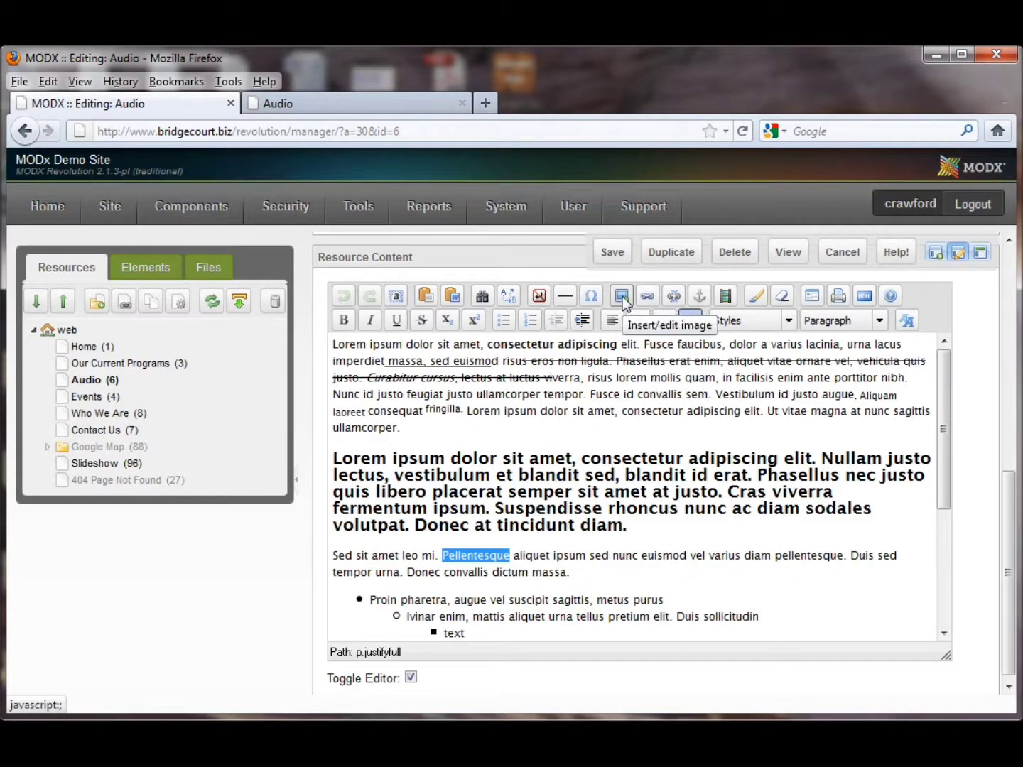
click(334, 348)
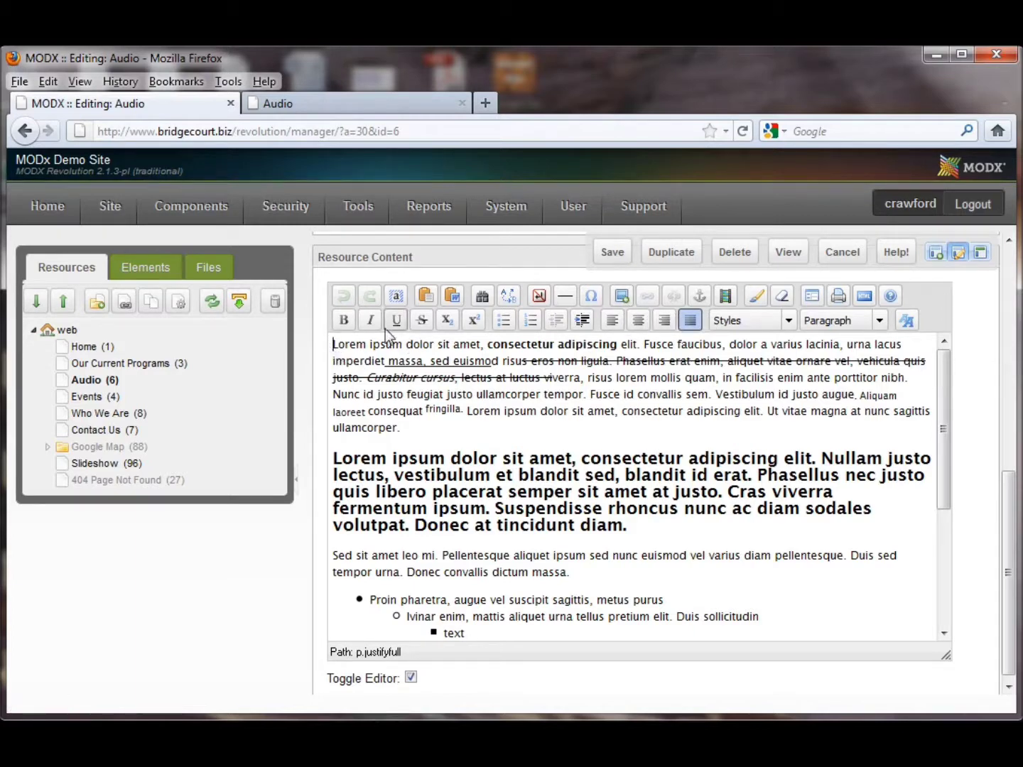
click(622, 295)
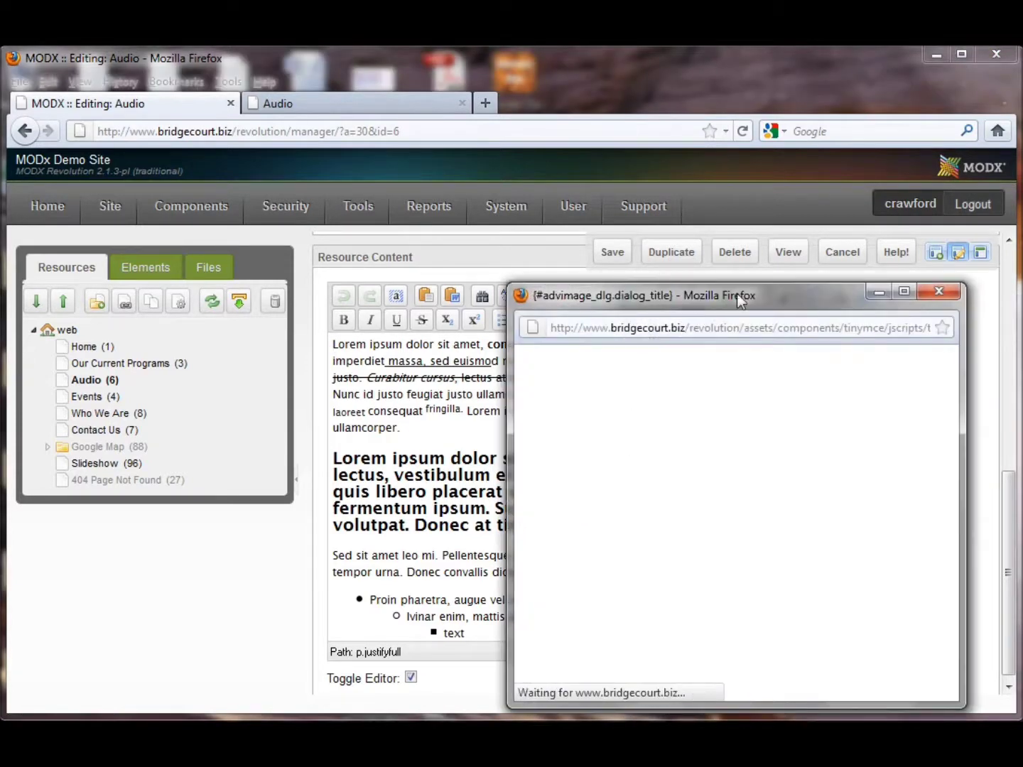
Step: Bring up the Resources Browser from the Insert/edit image dialog's Image URL field
drag(736, 293, 435, 181)
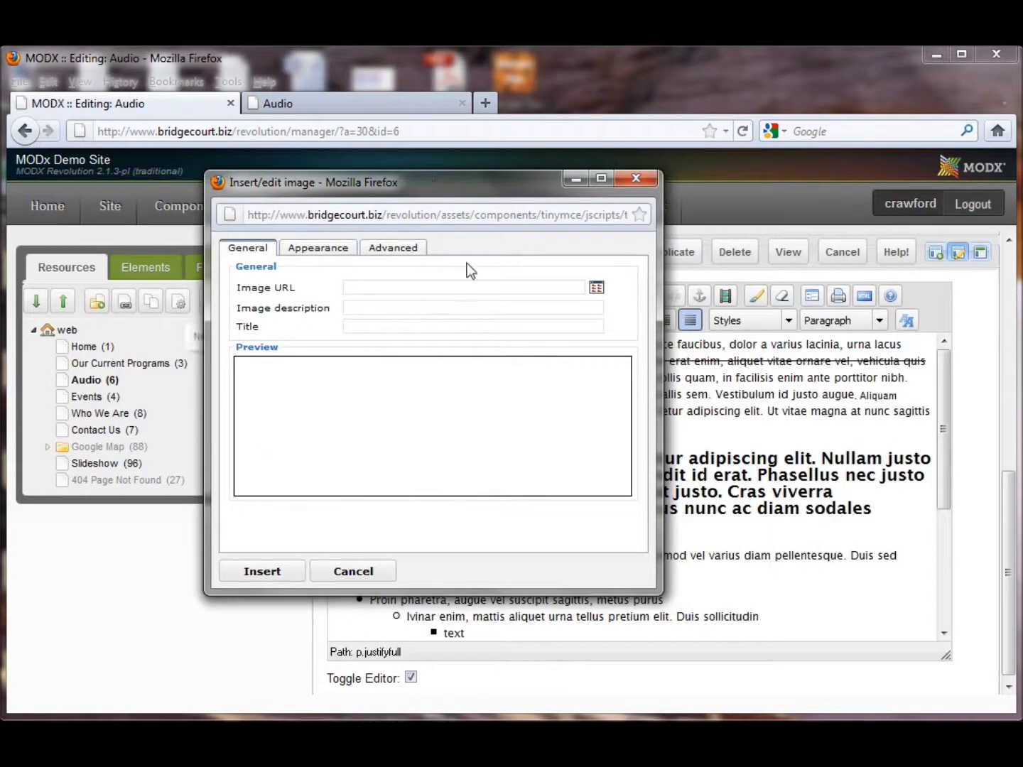
click(381, 288)
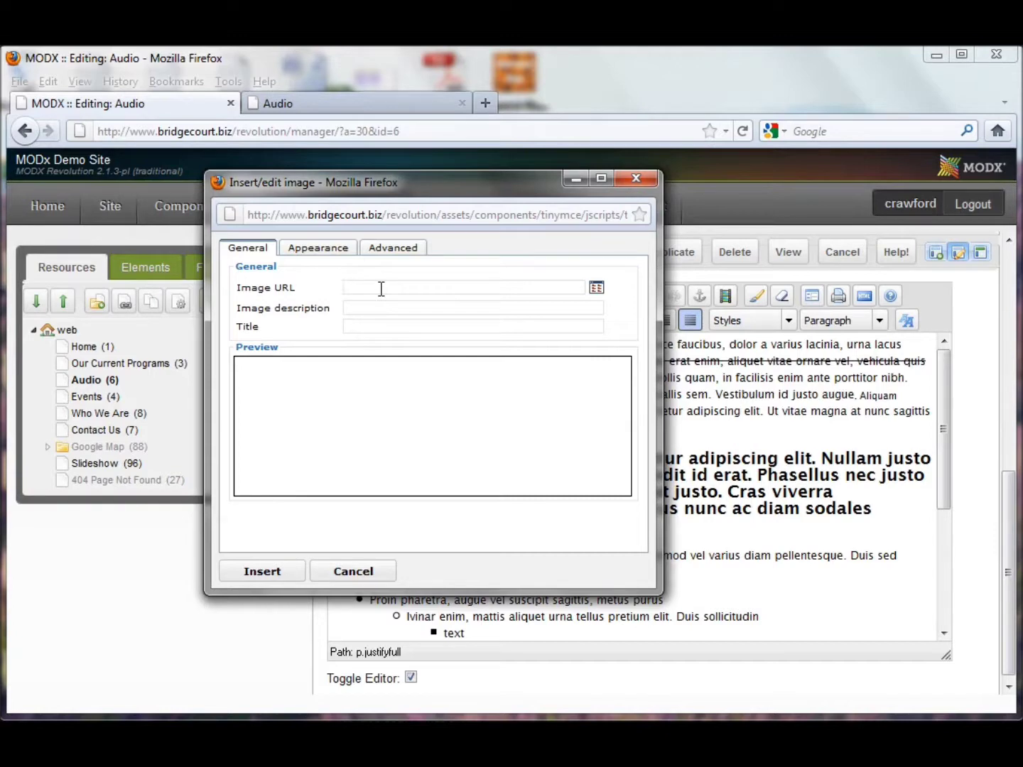
click(596, 289)
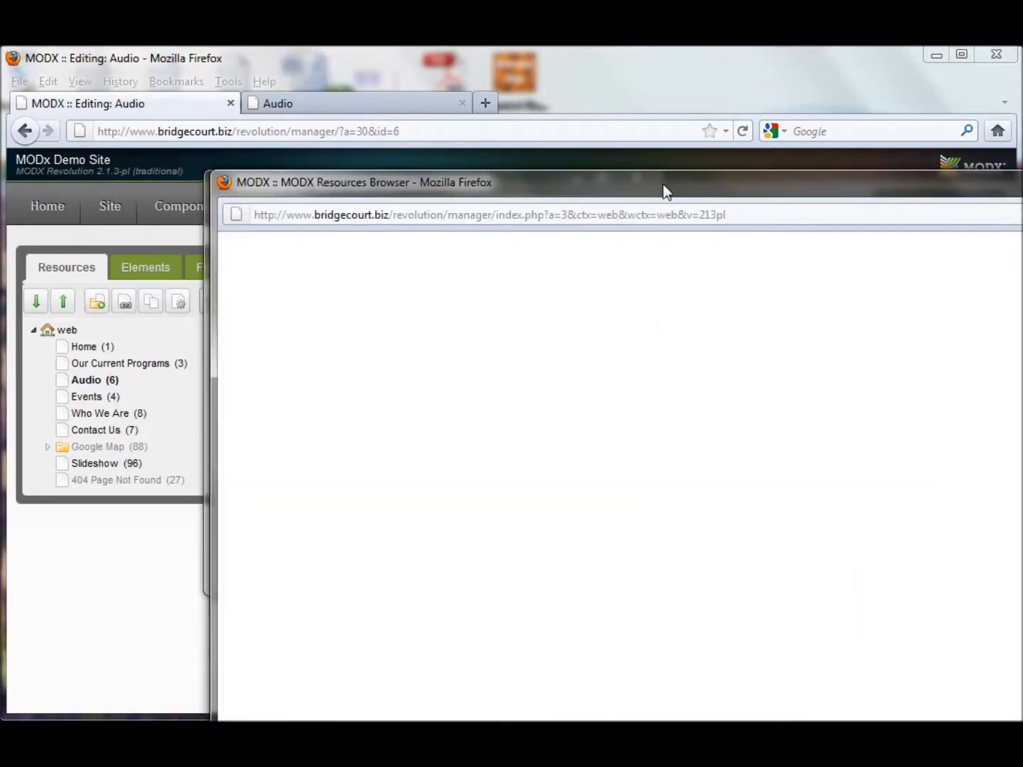
drag(663, 184, 484, 80)
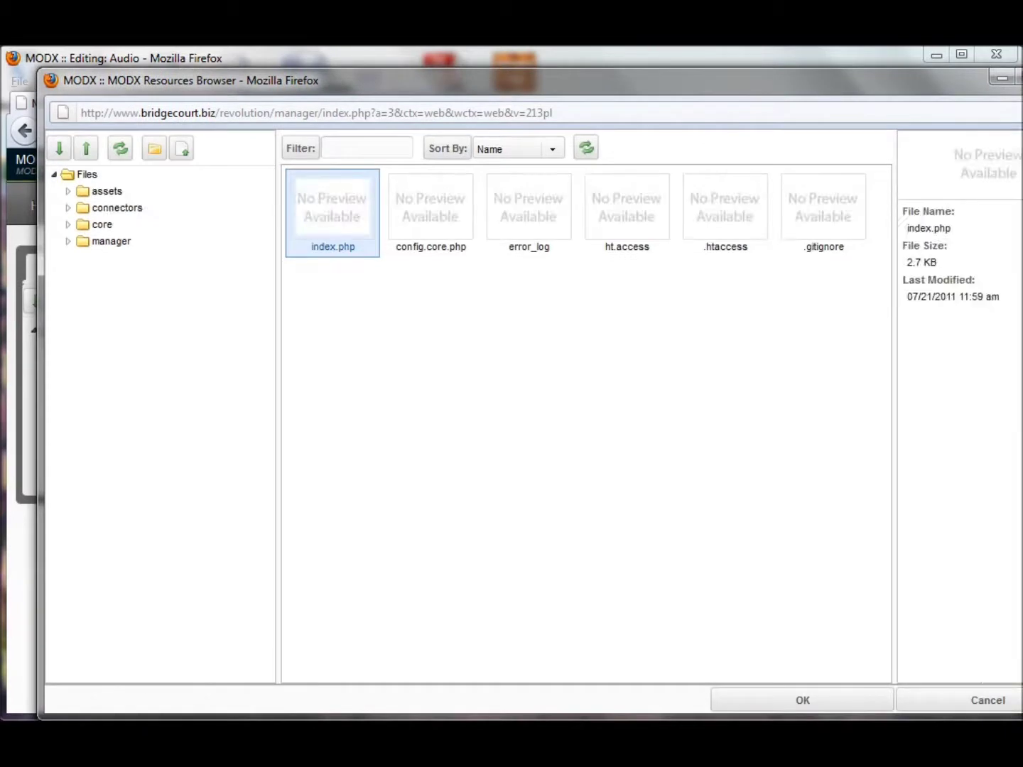
Step: Shrink the Resources Browser and open the assets/content/images folder
drag(1017, 714, 765, 635)
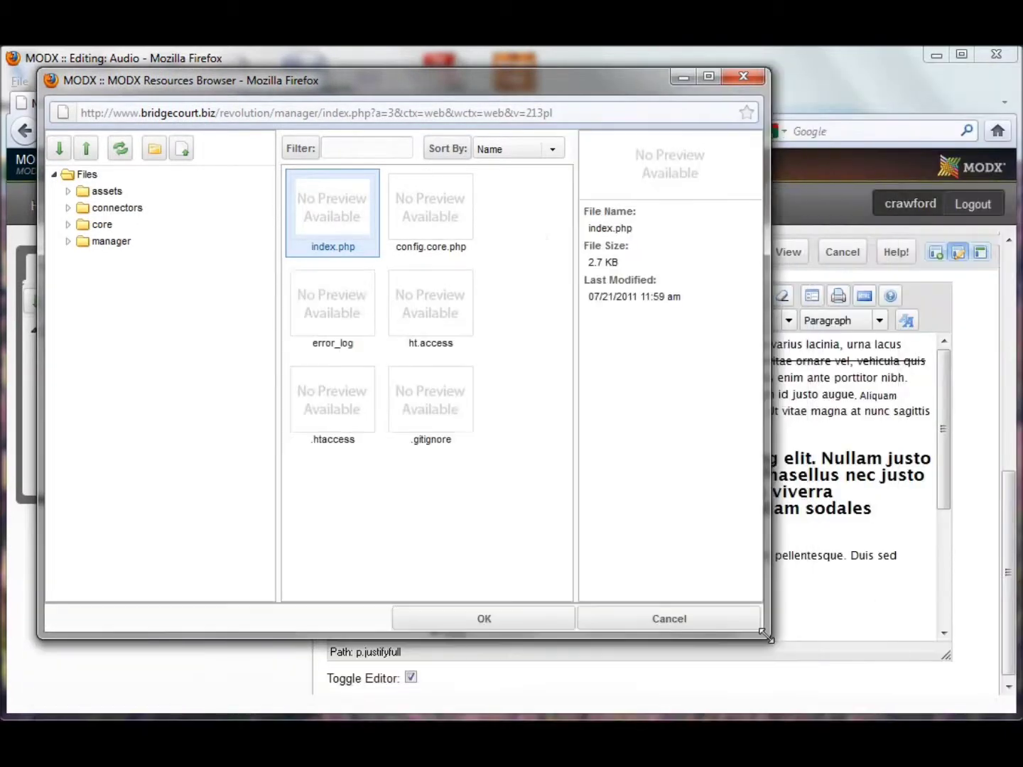
click(68, 191)
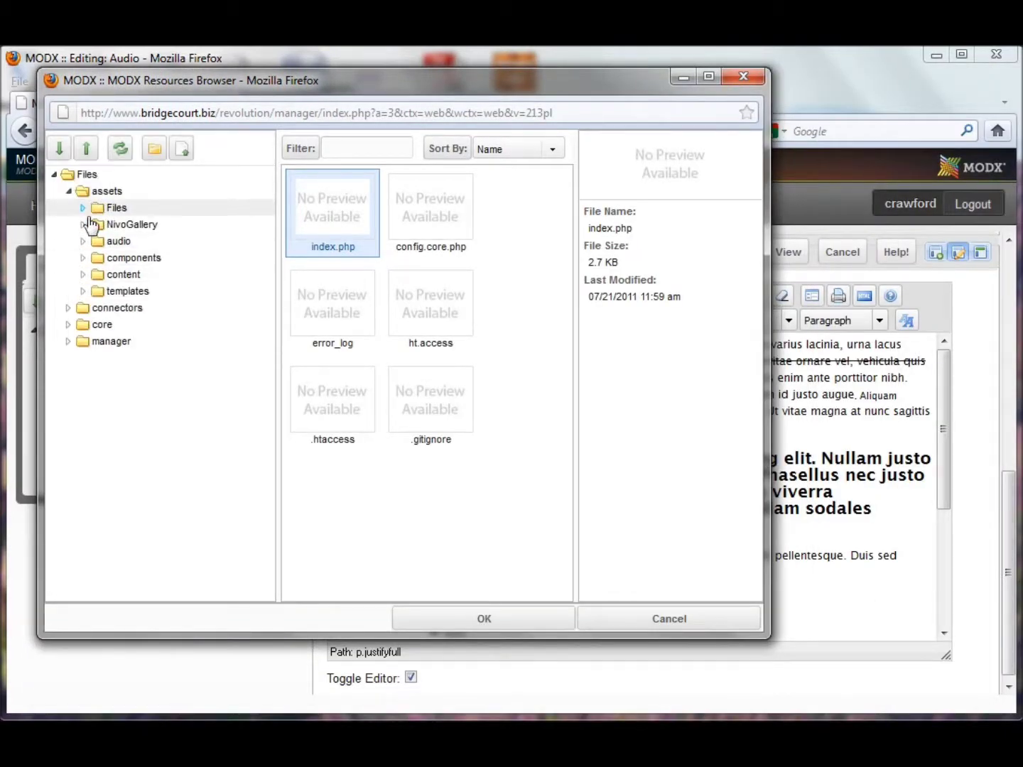
click(81, 276)
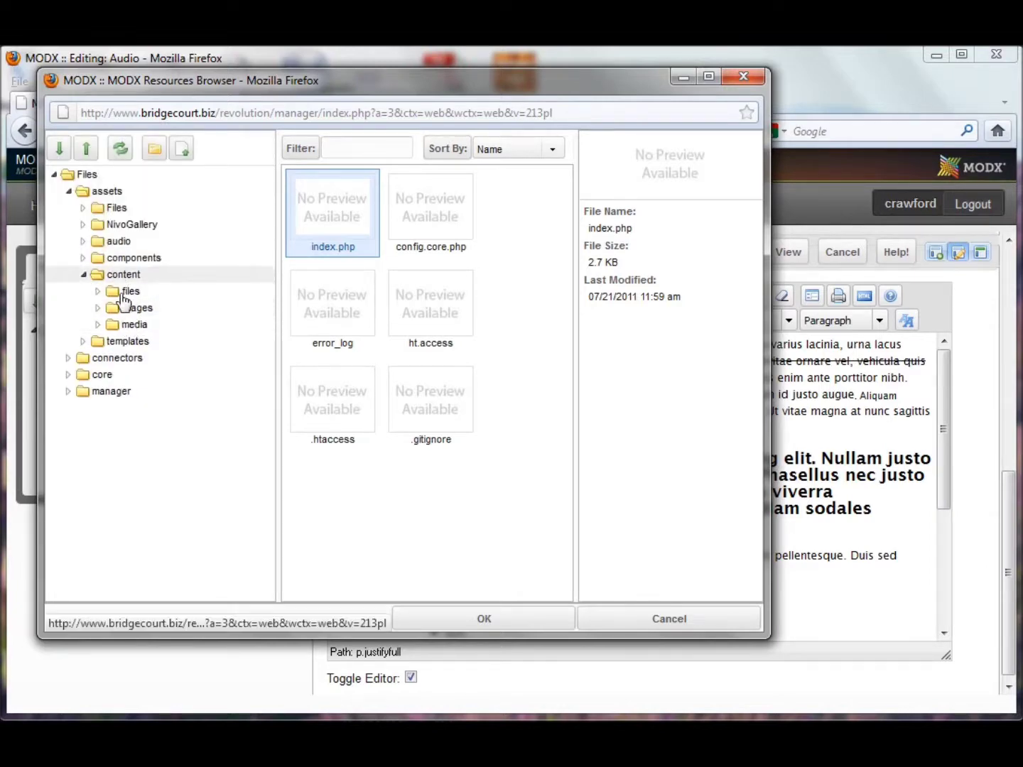
click(98, 309)
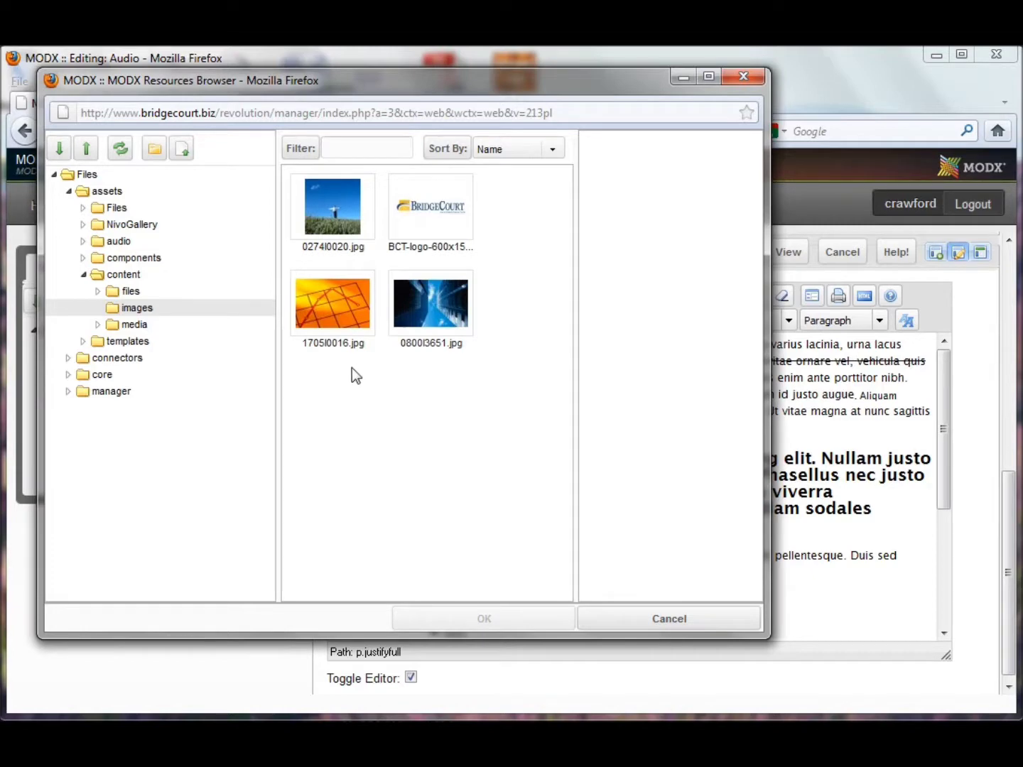
click(182, 151)
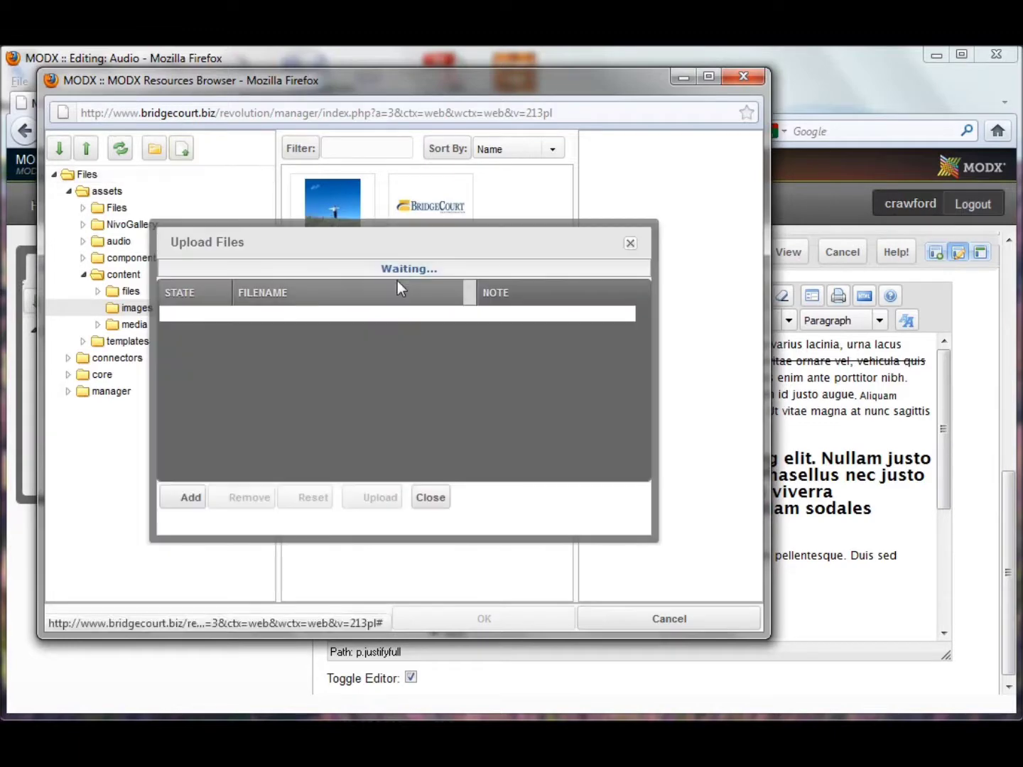
click(187, 505)
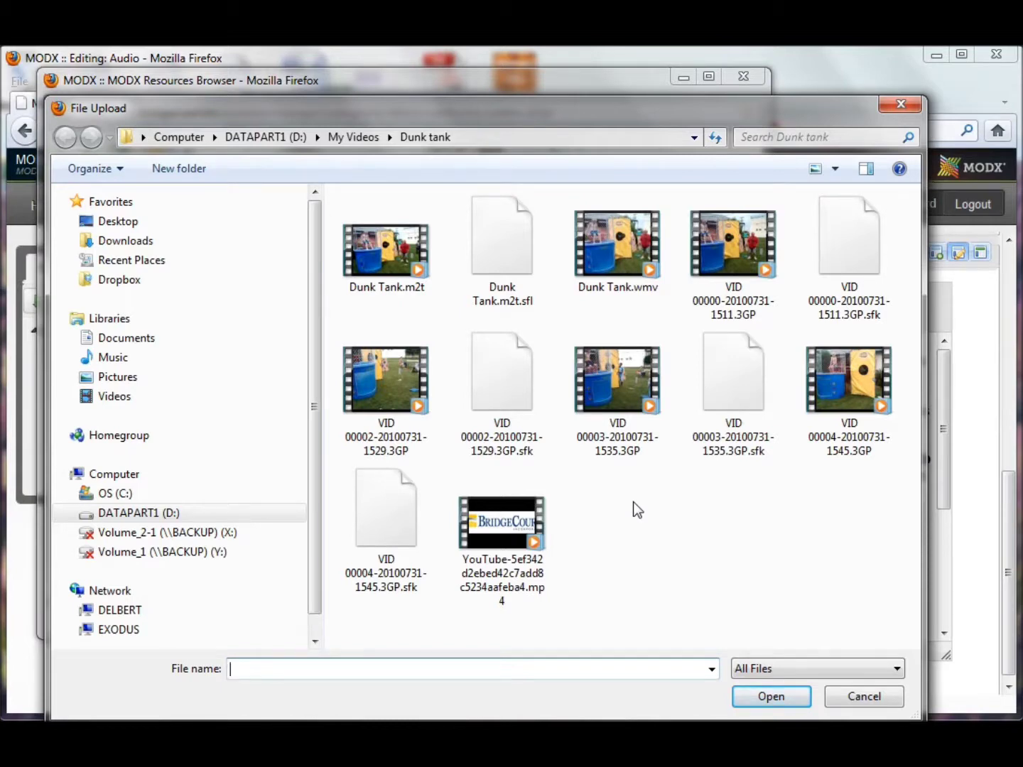
click(885, 700)
click(429, 500)
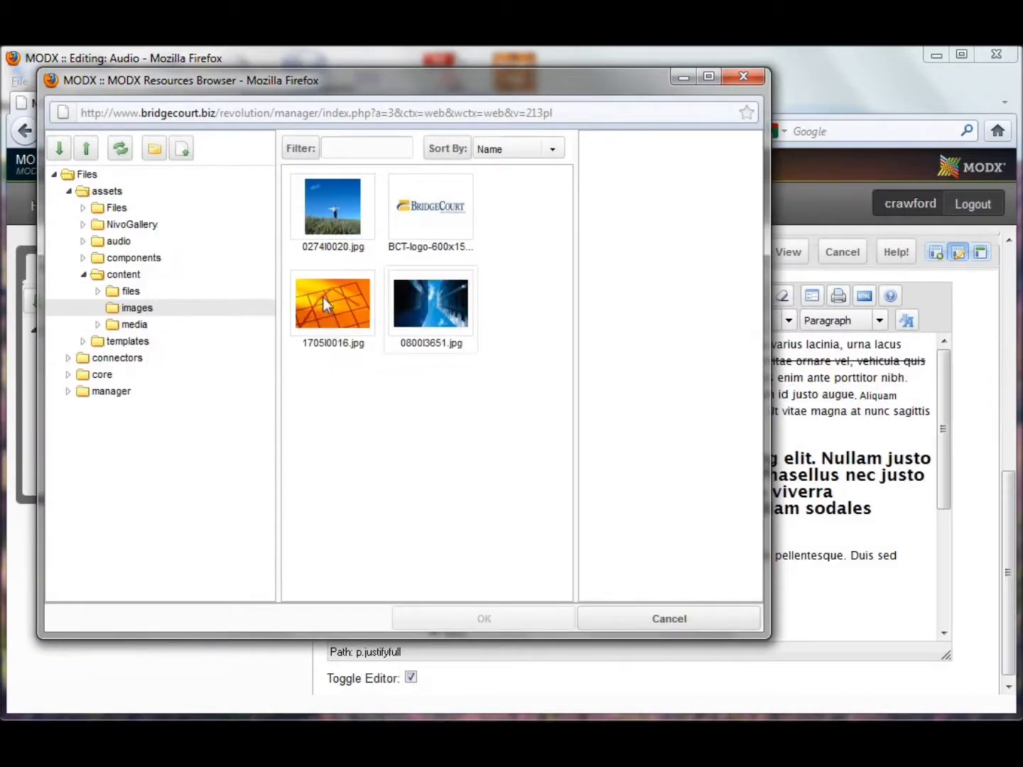
Step: Insert the 0274I0020.jpg sky photo with no description and select it in the content
double_click(342, 195)
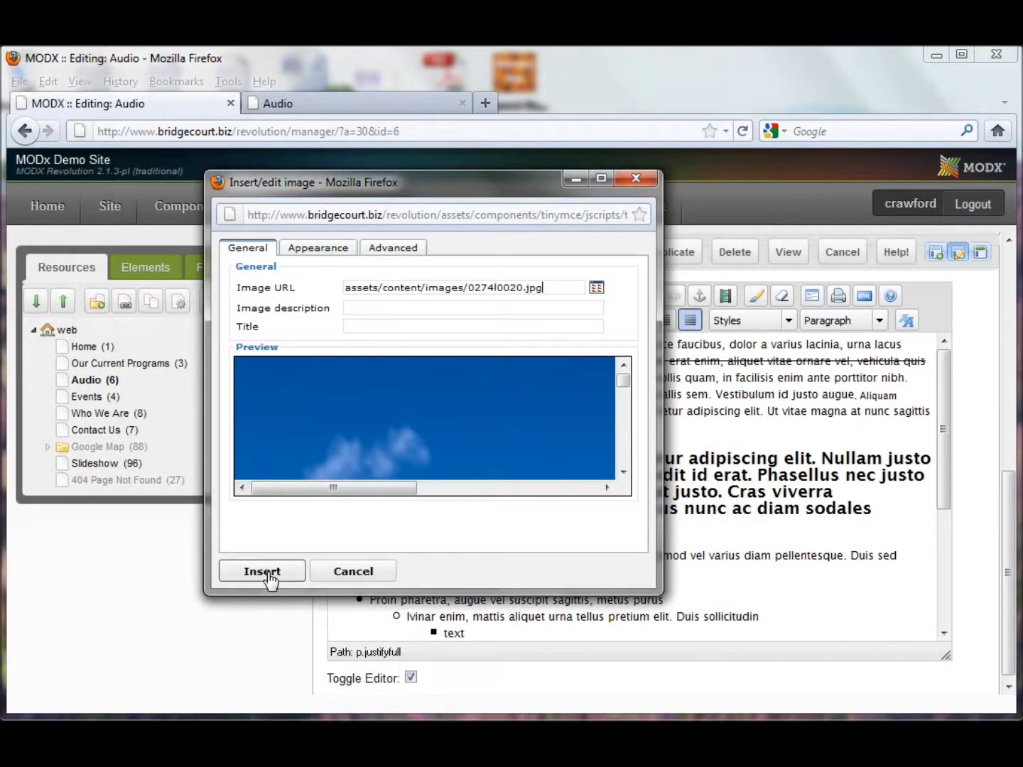
click(270, 576)
click(421, 431)
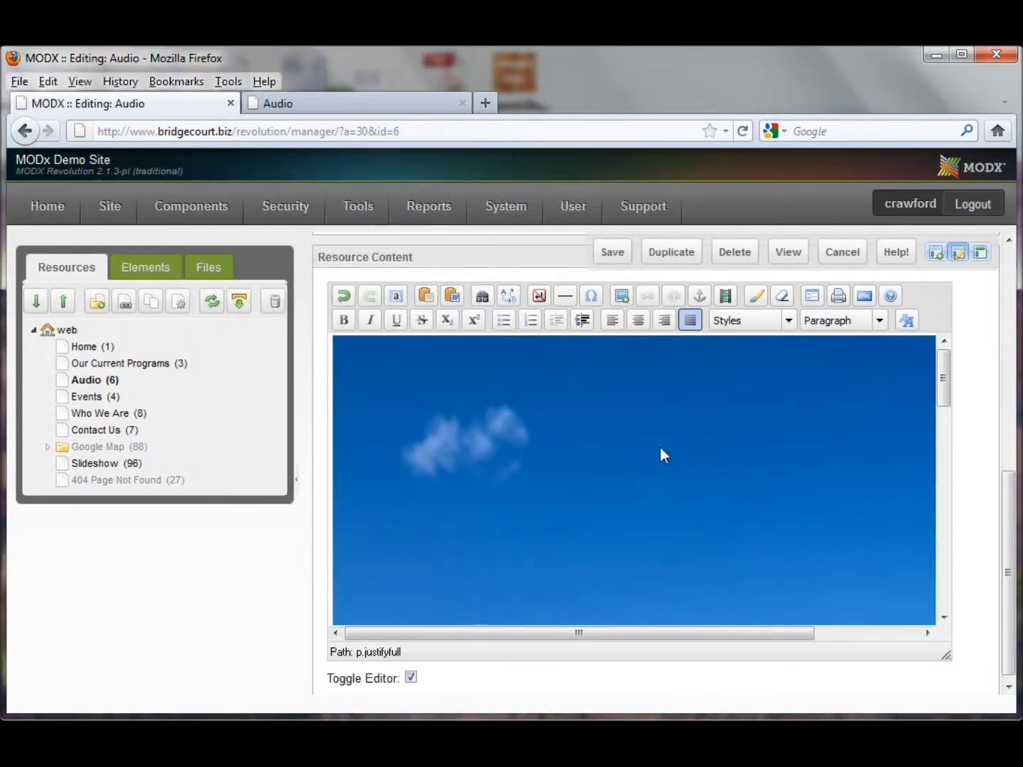
click(438, 418)
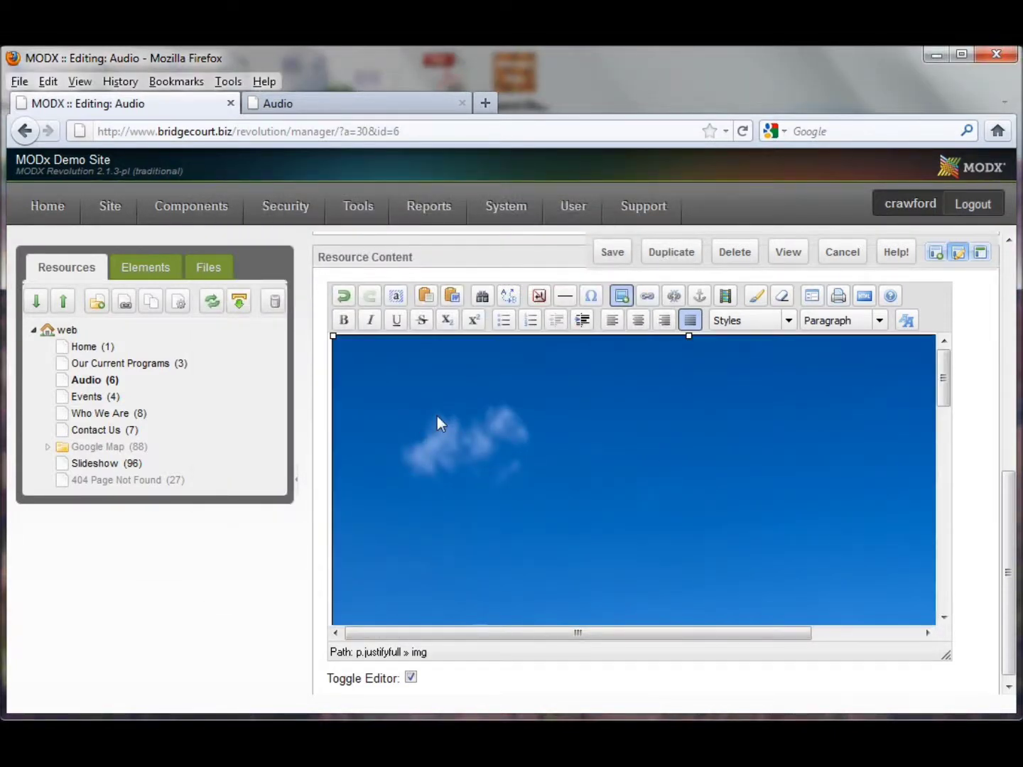
right_click(498, 431)
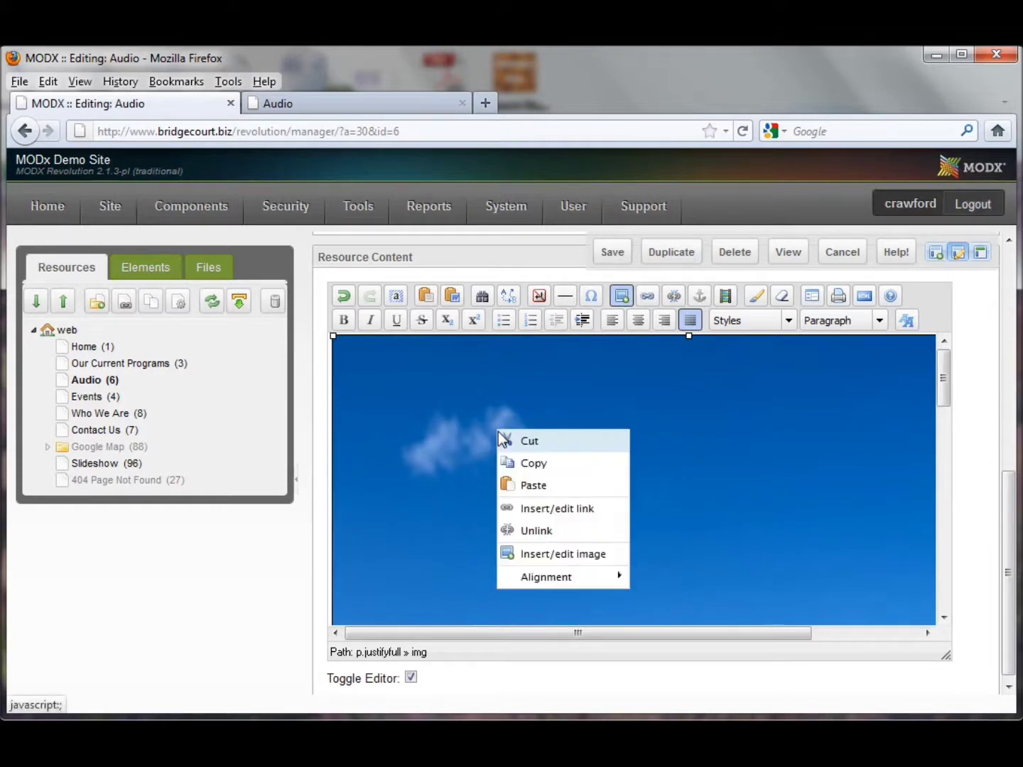
Step: Resize the inserted sky photo from width 768 to 250 × 250 px with constrained proportions
click(590, 560)
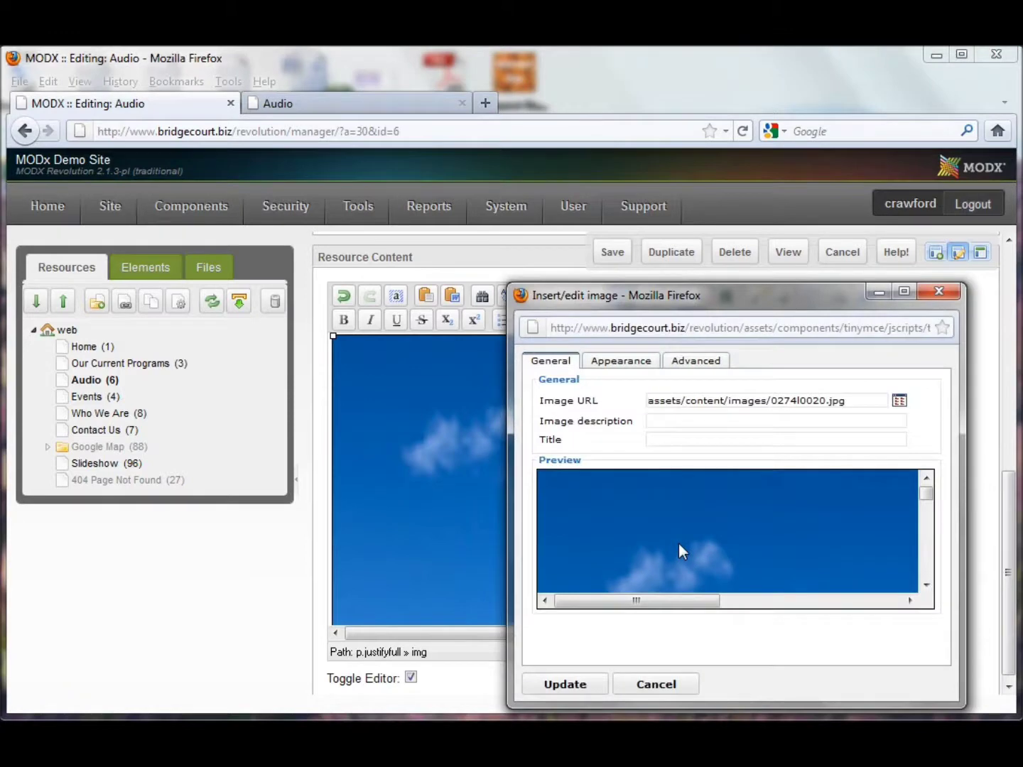
drag(743, 290, 512, 210)
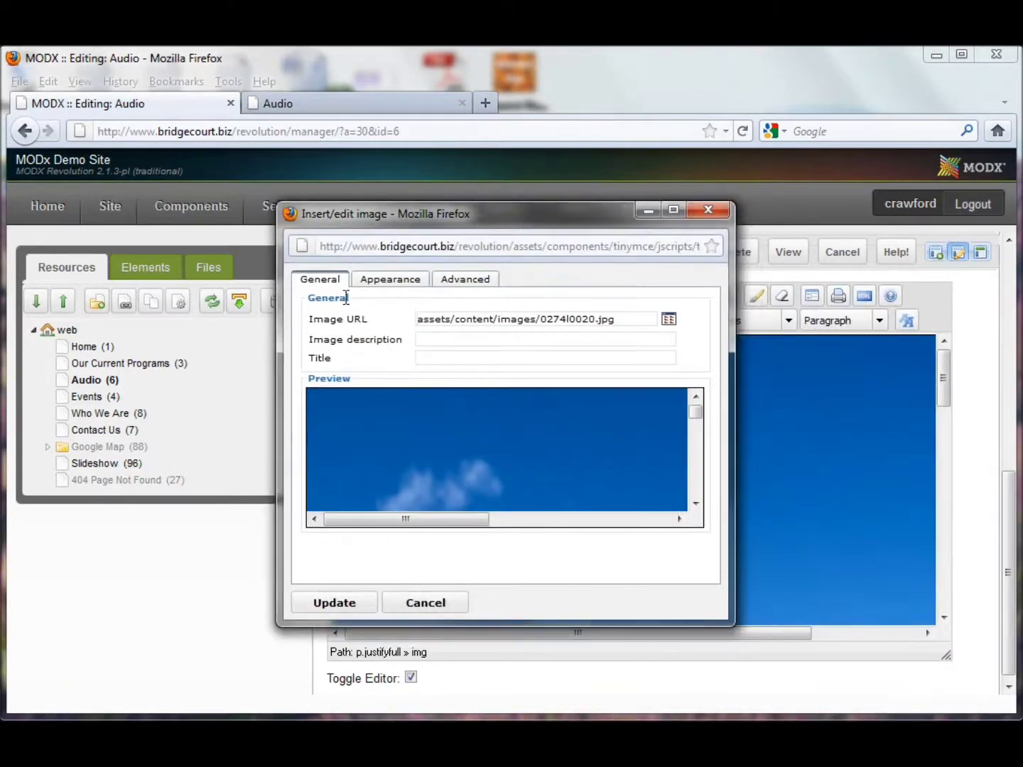
click(386, 281)
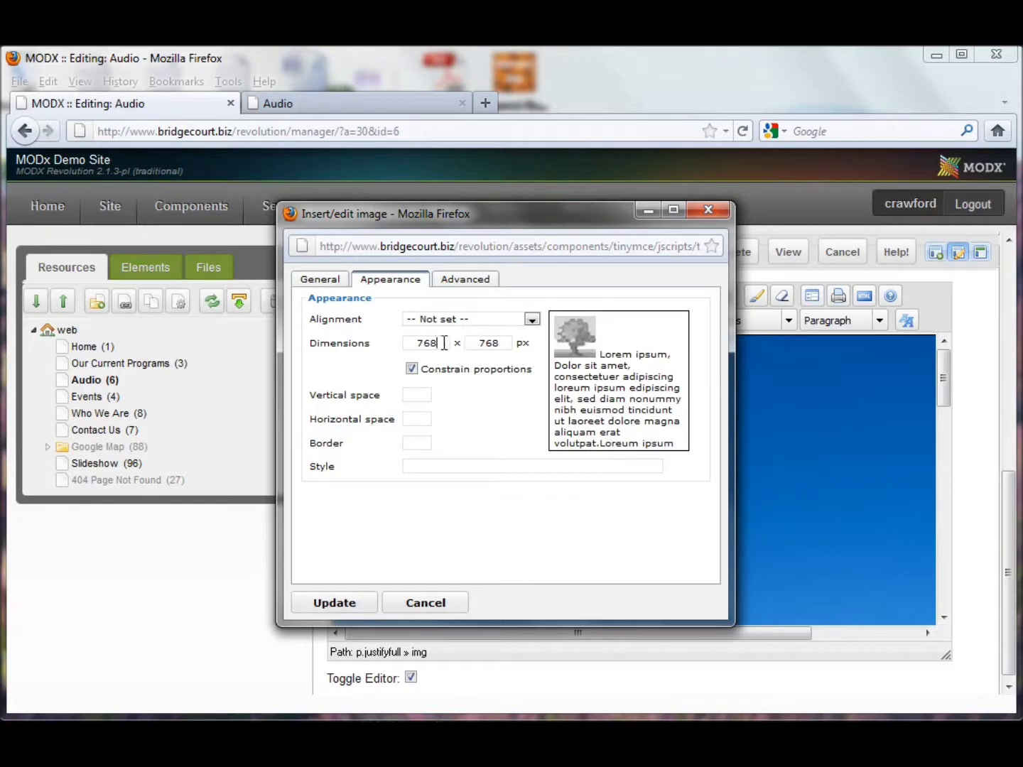
drag(444, 344, 285, 340)
text(250)
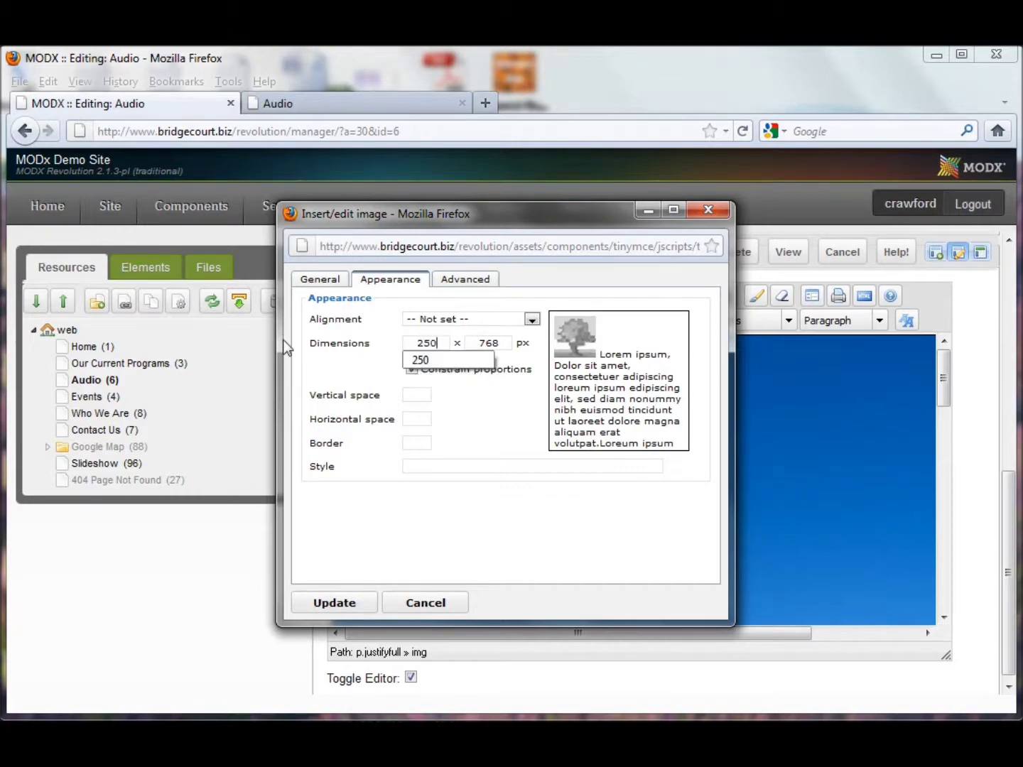
key(Tab)
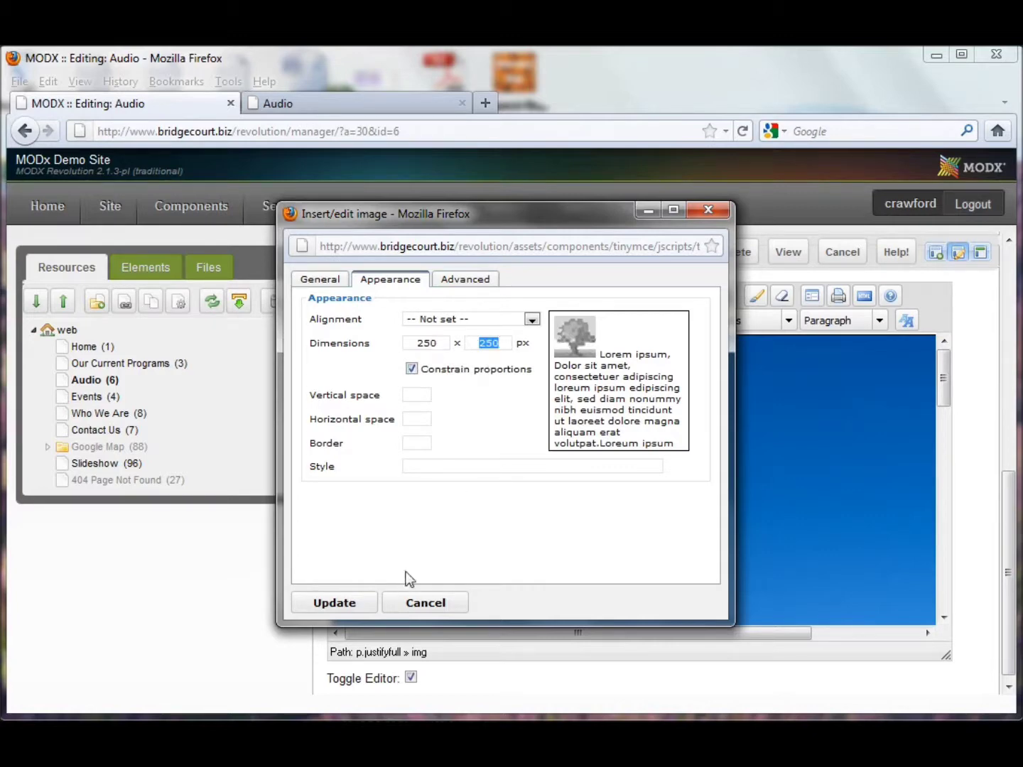
click(336, 604)
click(468, 471)
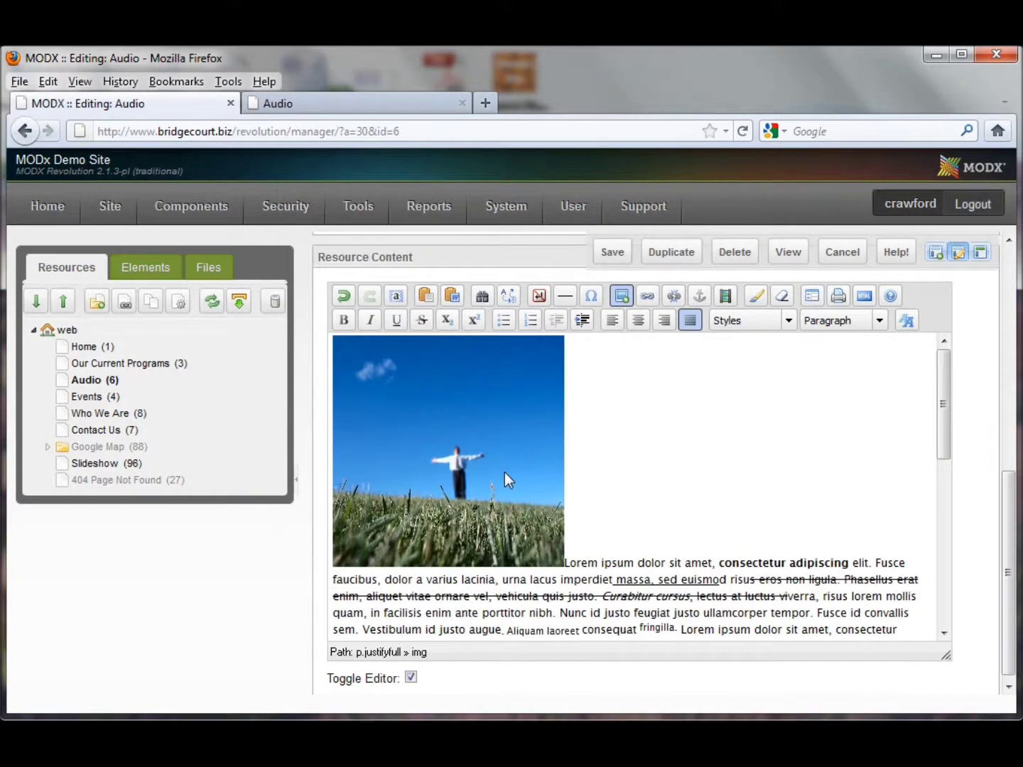
click(504, 472)
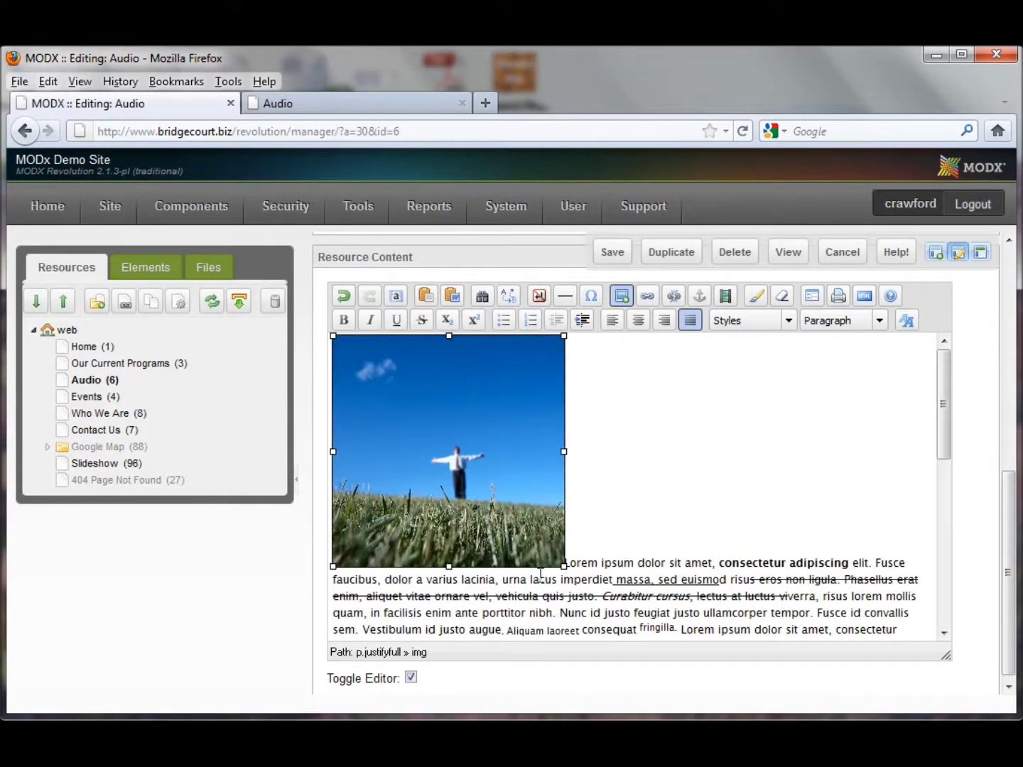
right_click(483, 429)
Step: Give the sky photo left alignment, horizontal space 10, vertical space 5 and border 1
drag(692, 299, 380, 214)
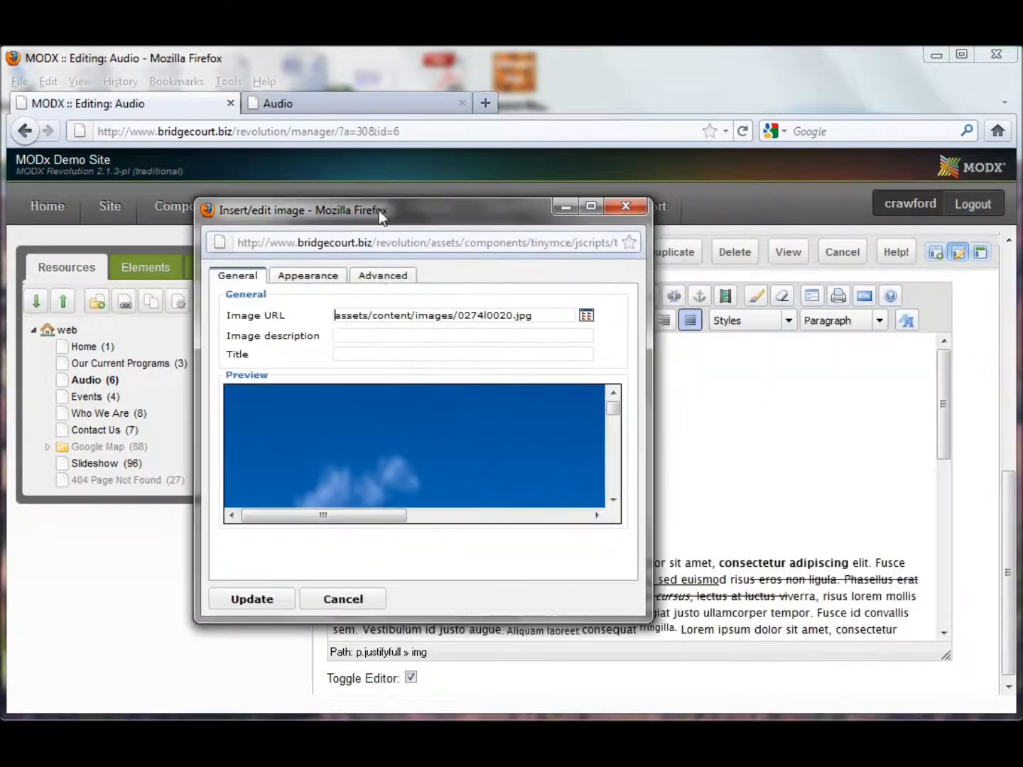
click(334, 283)
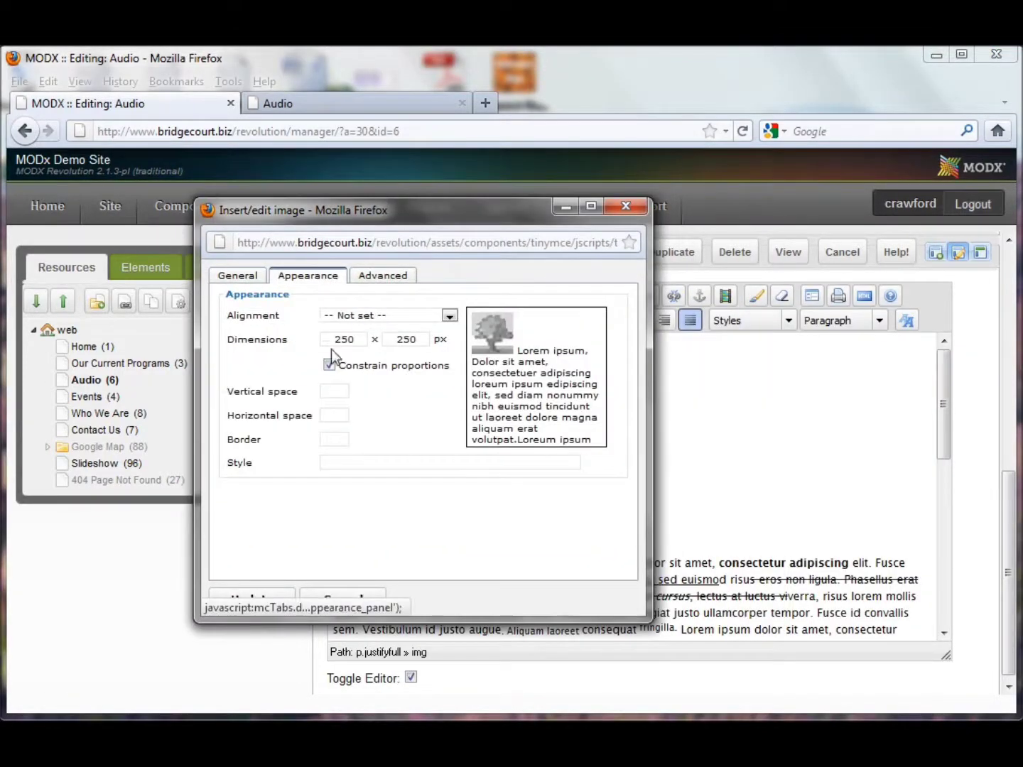
click(381, 316)
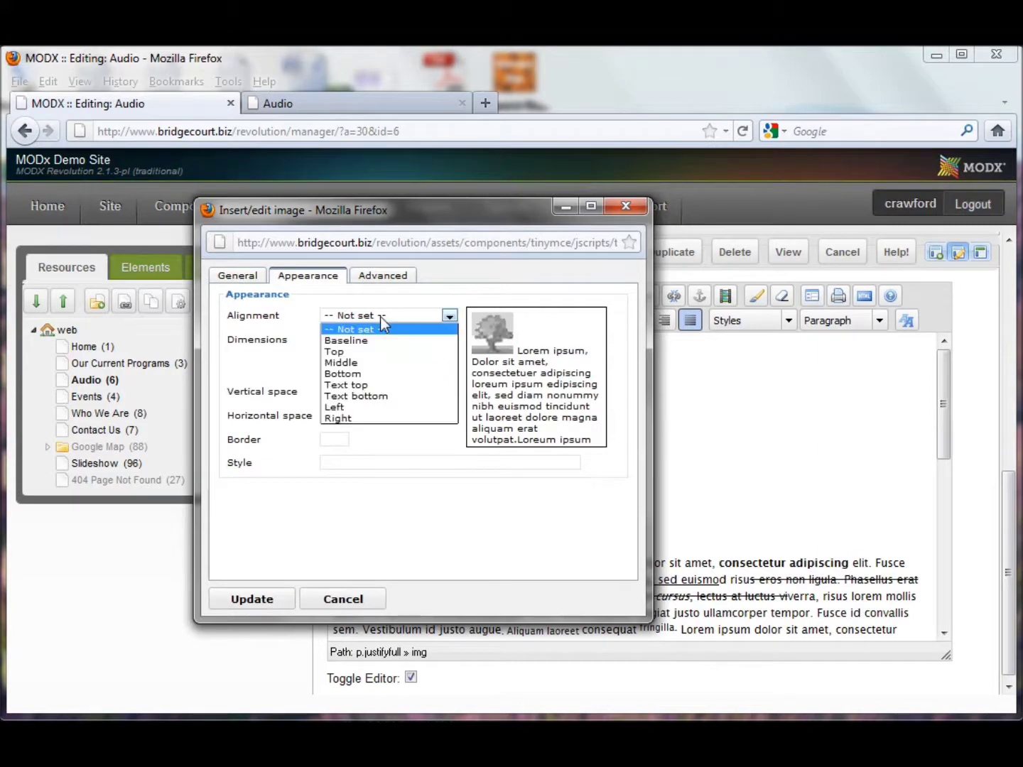
click(359, 409)
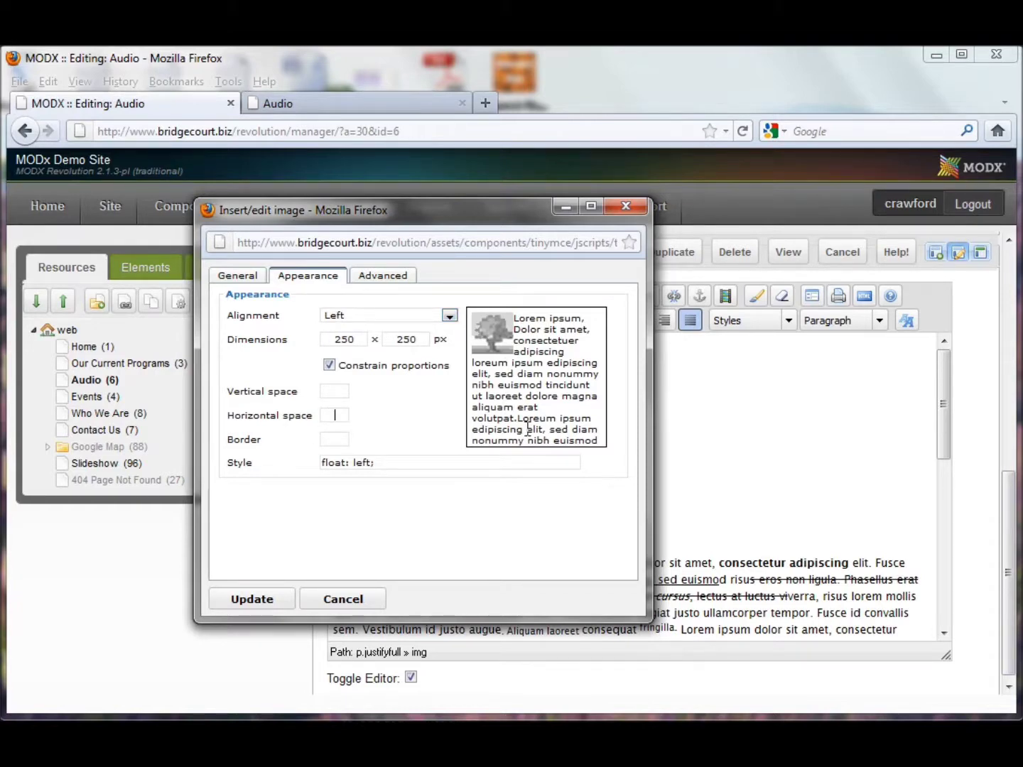
text(10)
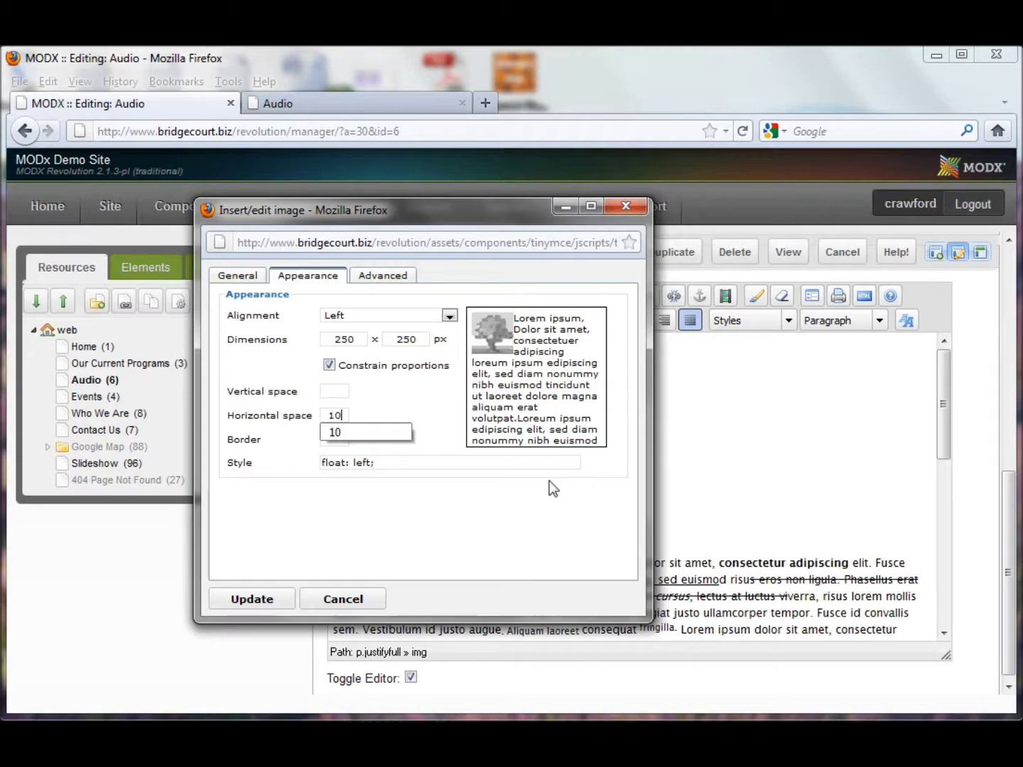
click(415, 461)
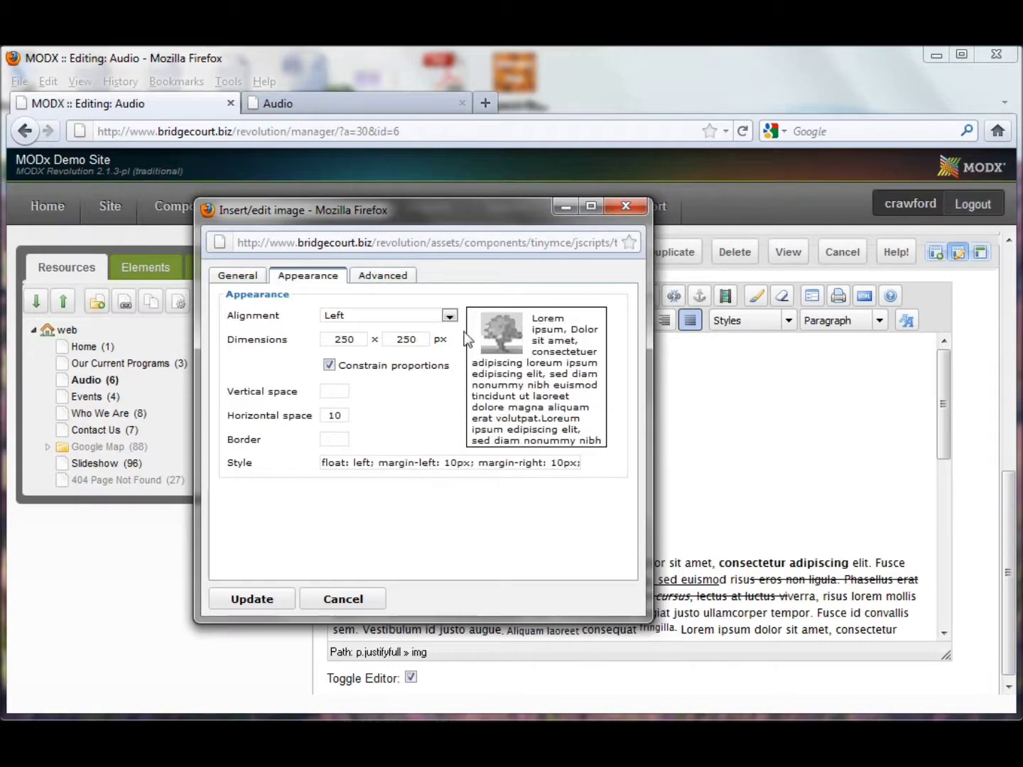
click(341, 392)
text(5)
click(366, 502)
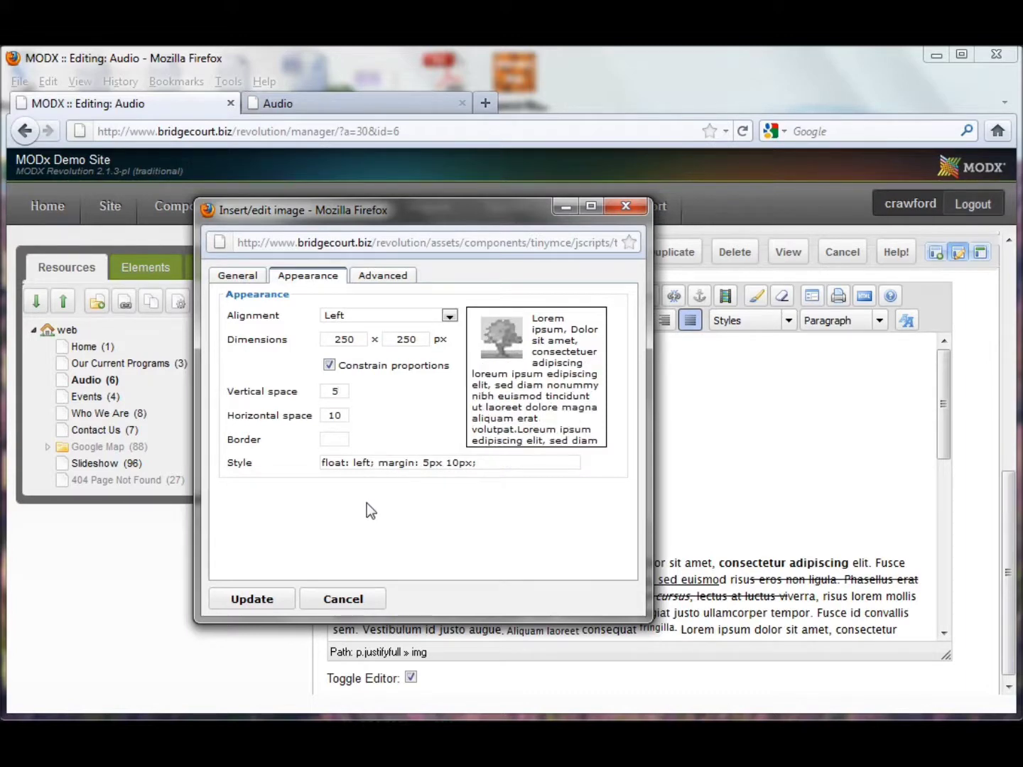
click(335, 441)
click(354, 541)
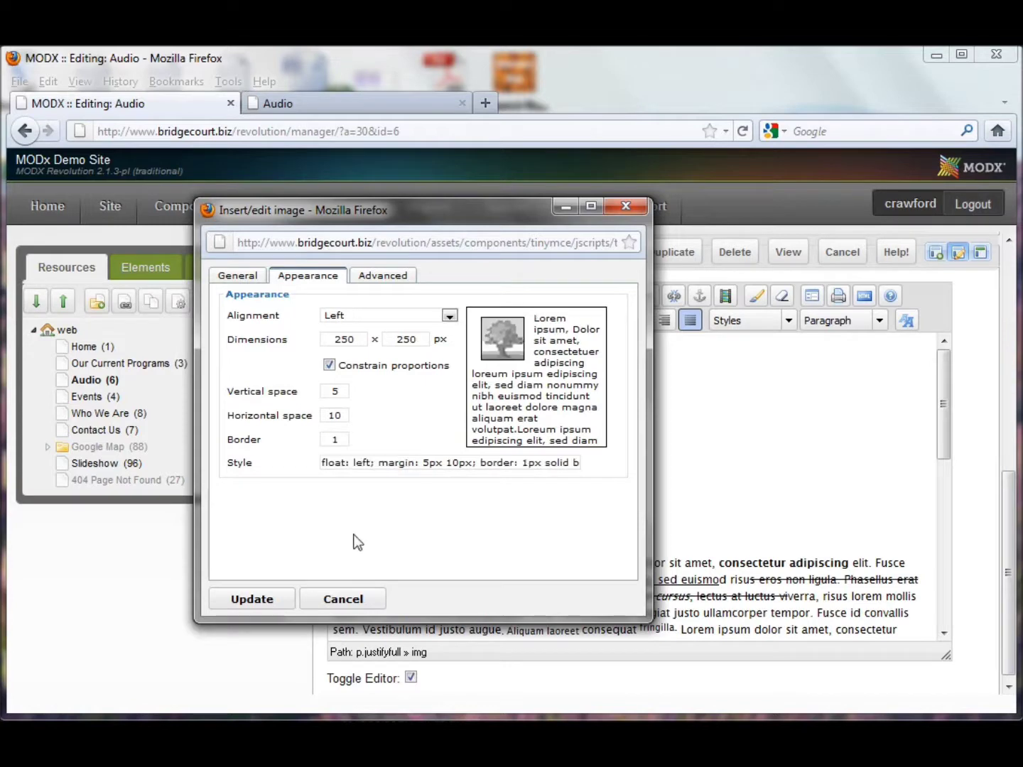
click(267, 599)
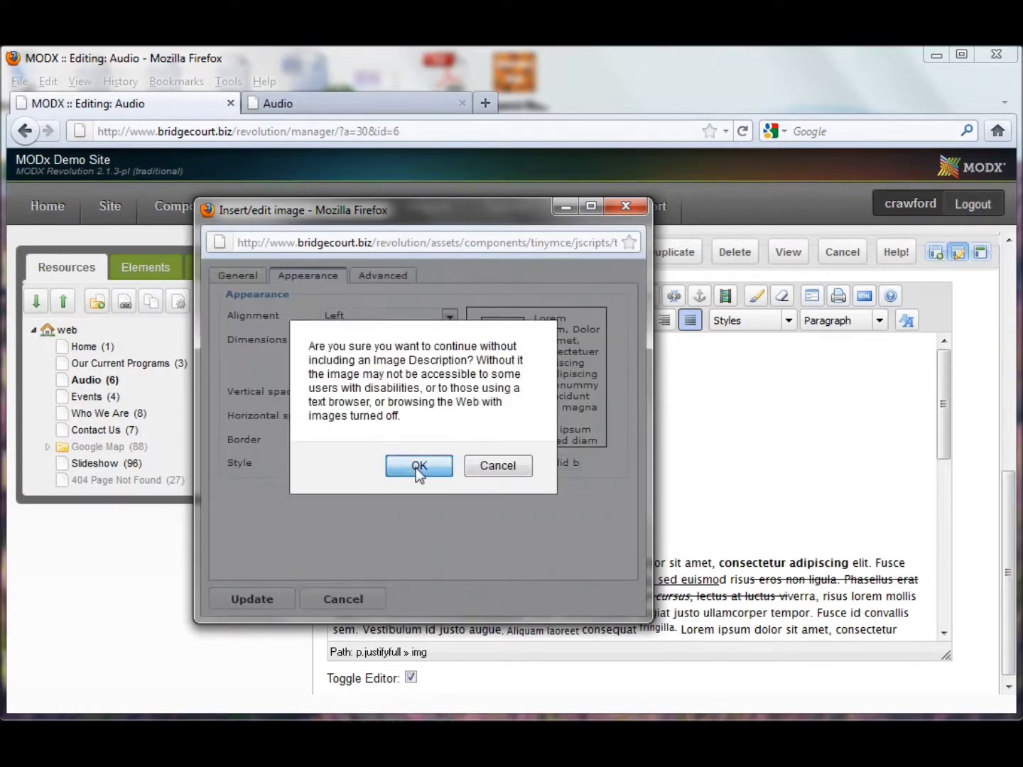
click(416, 466)
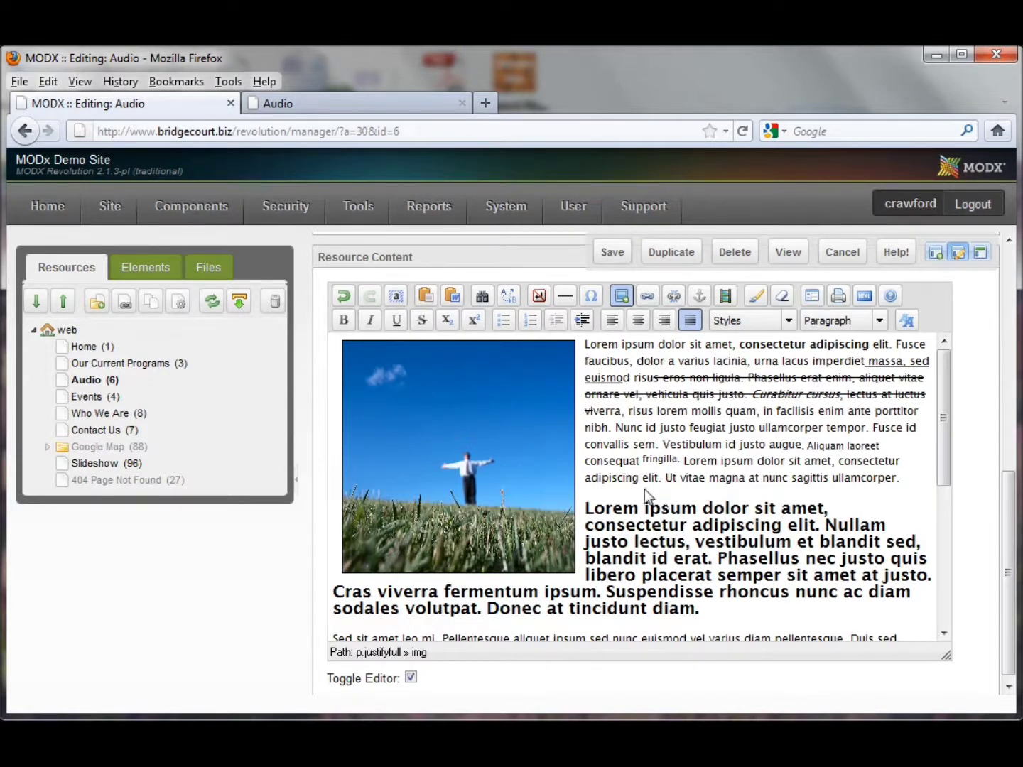
Step: Save the Audio page, check the floated photo on the reloaded live page, then return to the editor
click(617, 252)
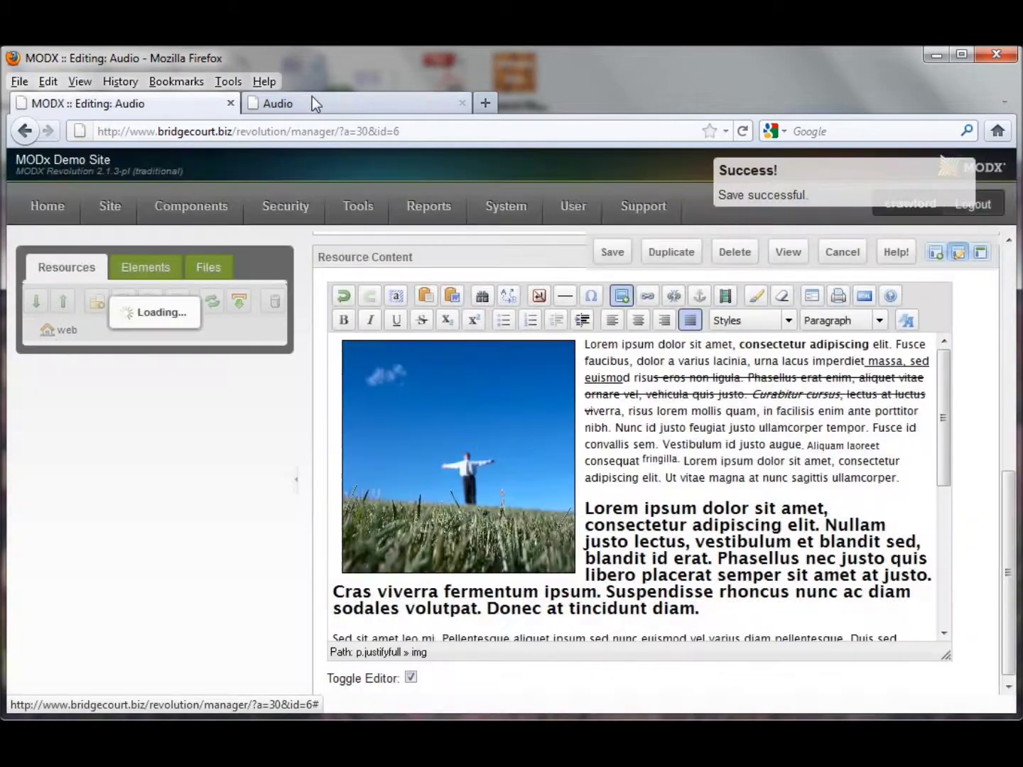
click(313, 98)
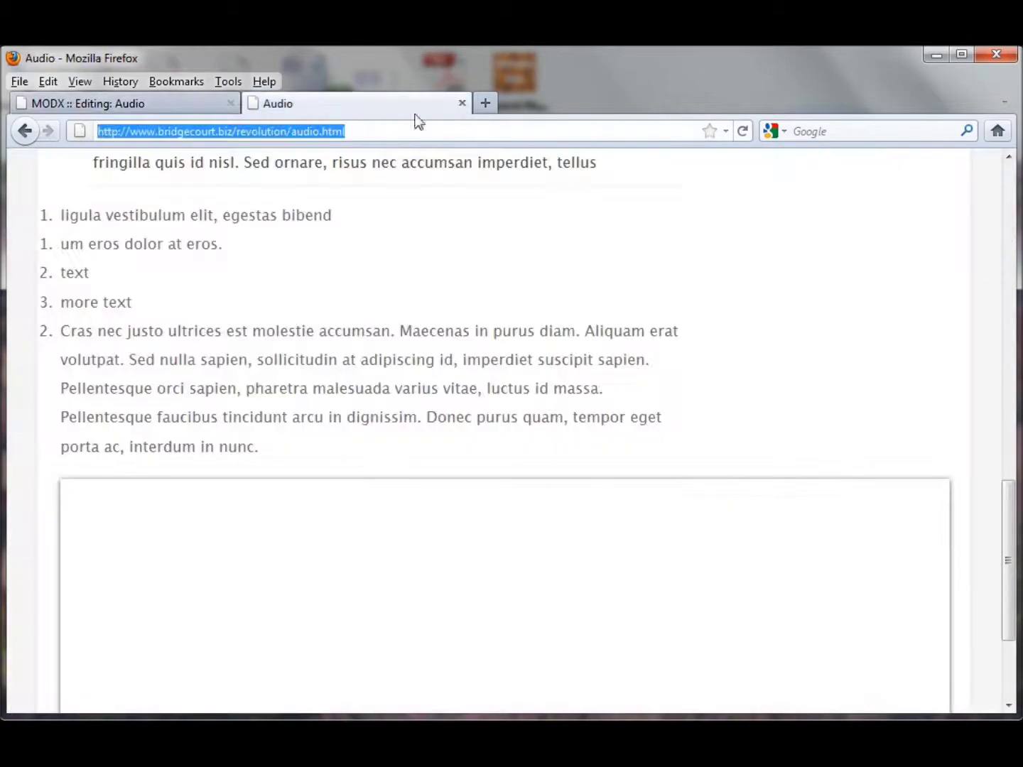
click(742, 131)
scroll(725, 281, up, 5)
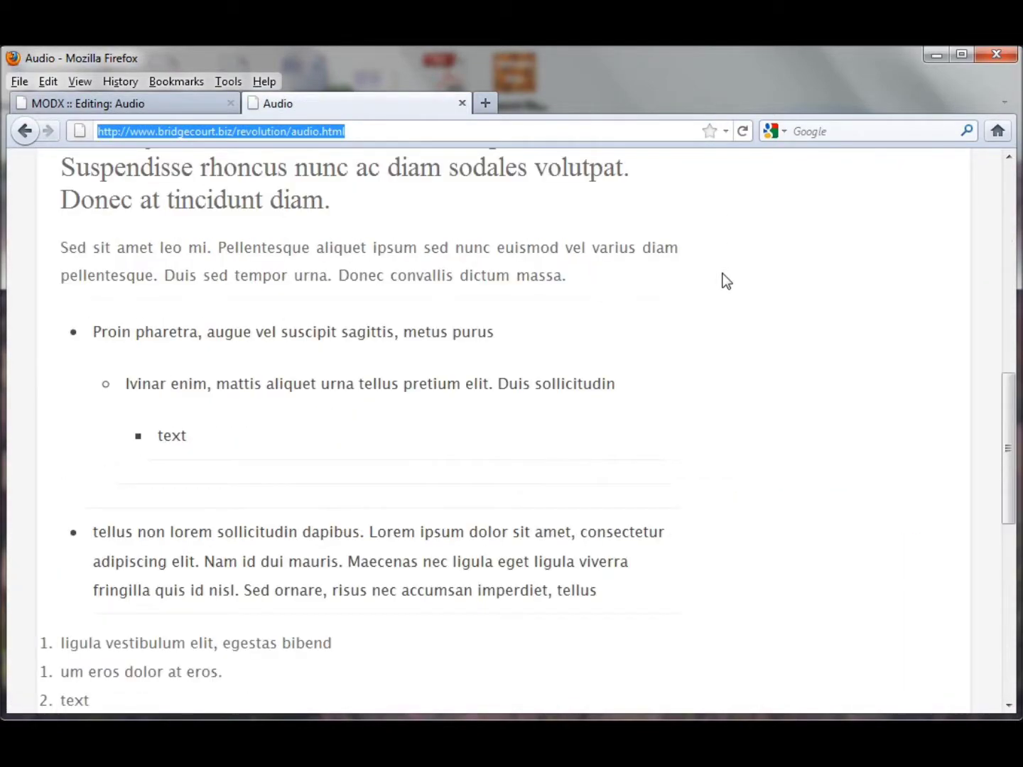
scroll(724, 280, up, 10)
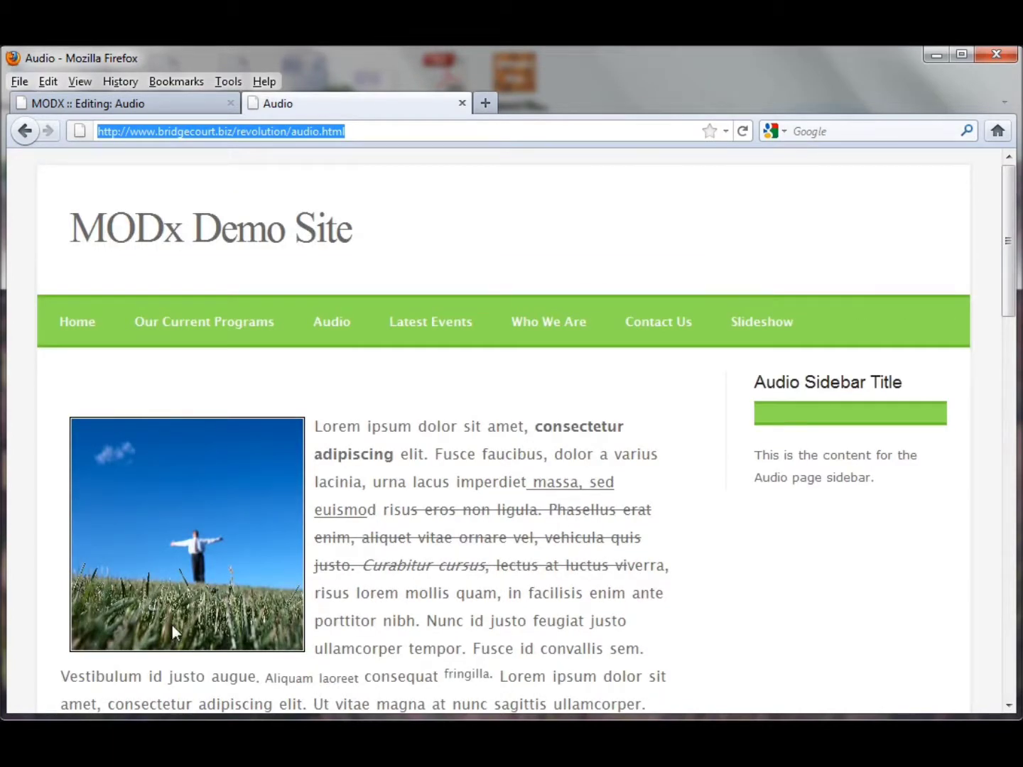
scroll(103, 551, down, 2)
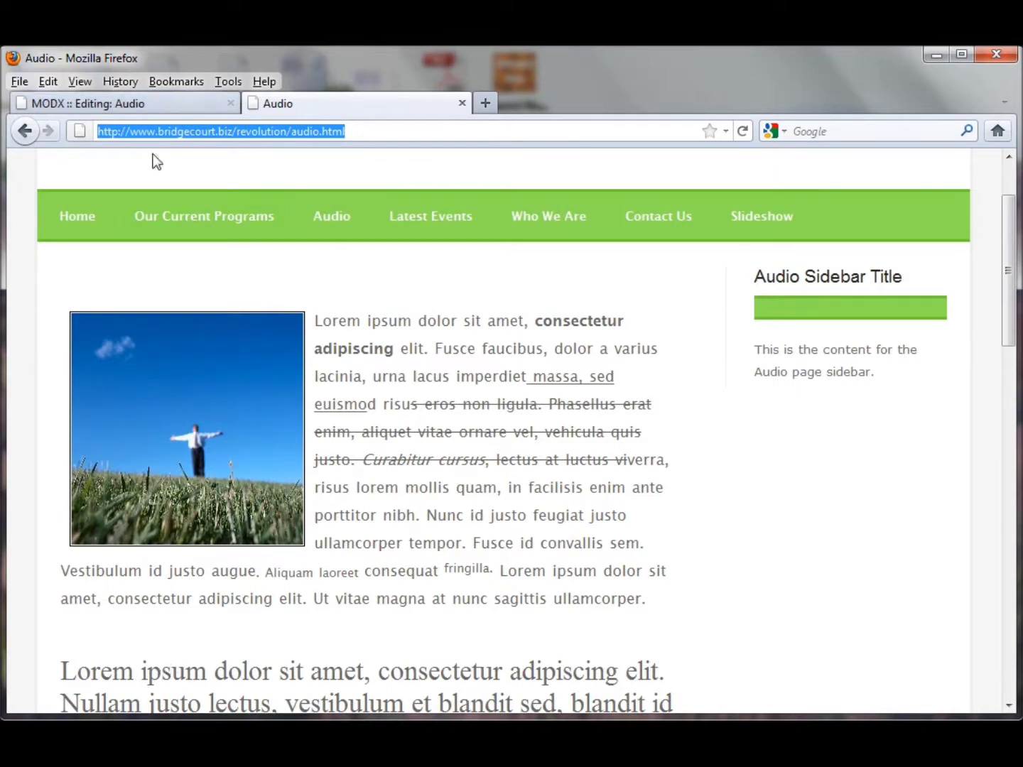
key(alt+Tab)
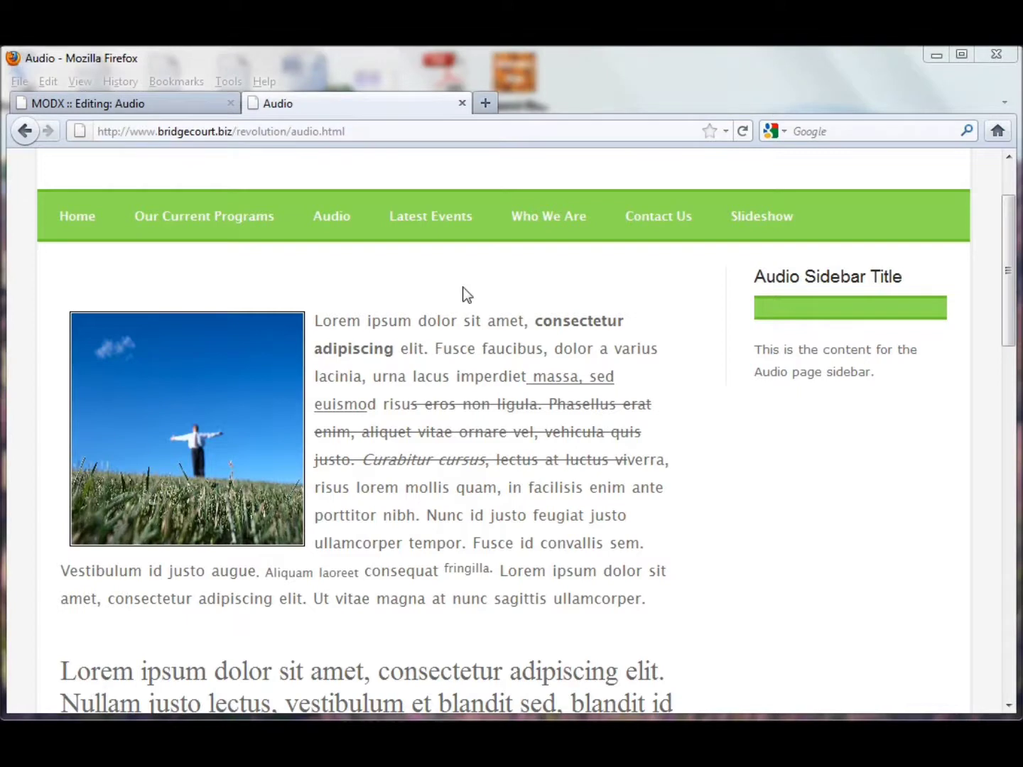
click(159, 105)
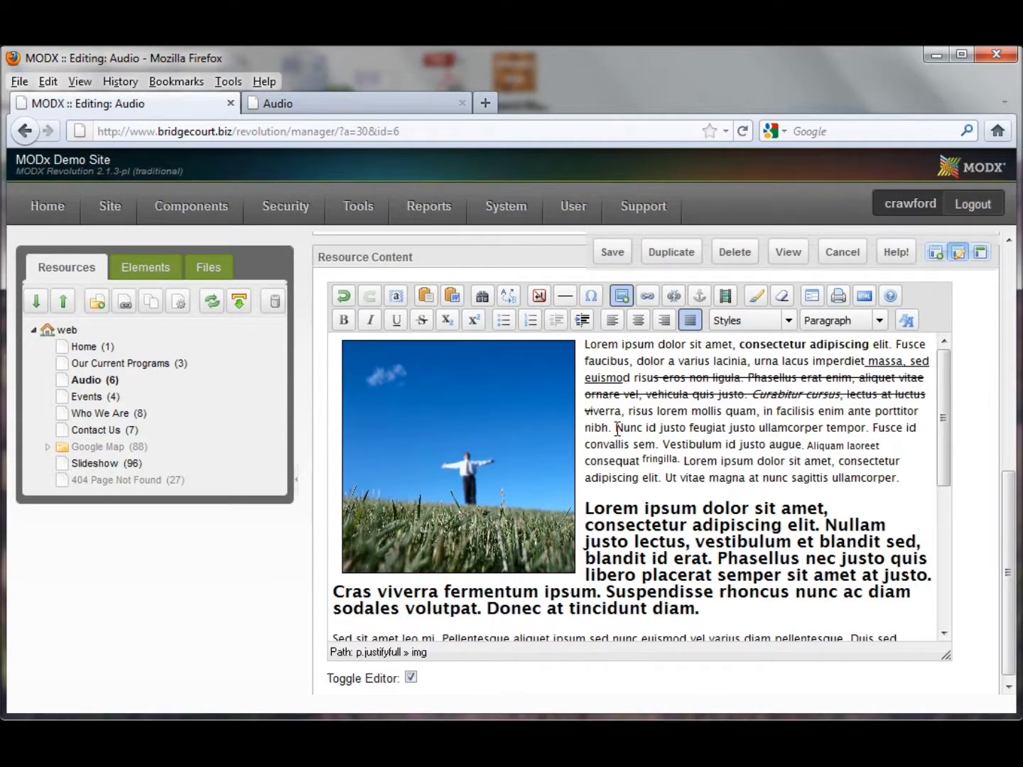
drag(617, 428, 760, 428)
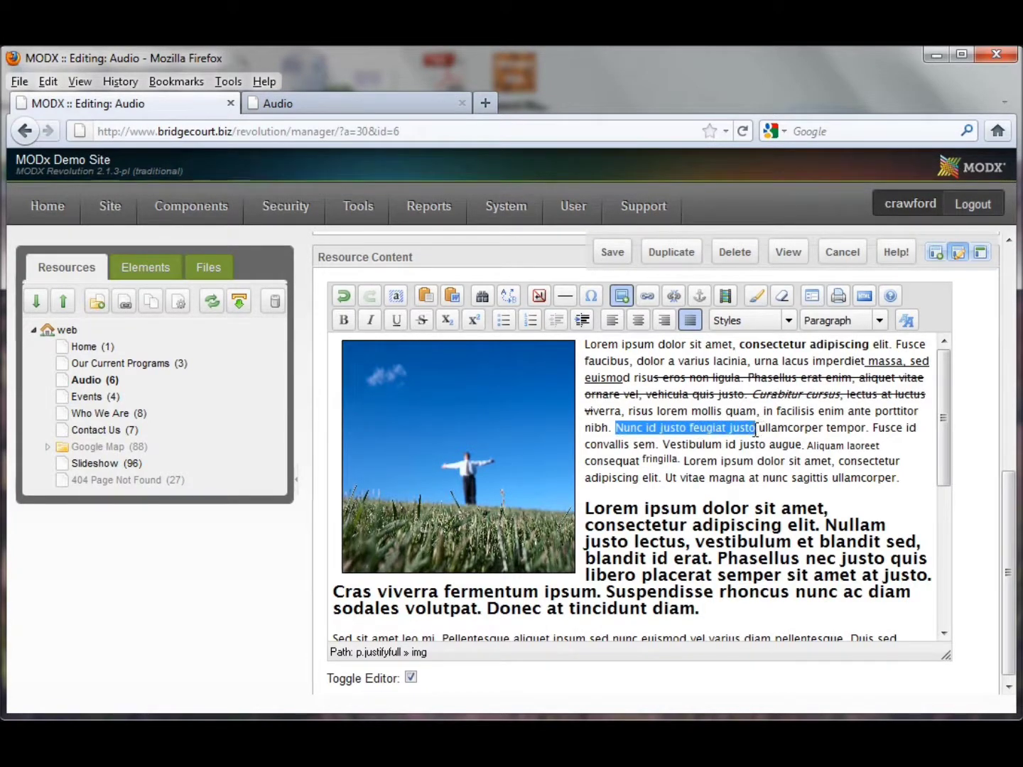
click(646, 296)
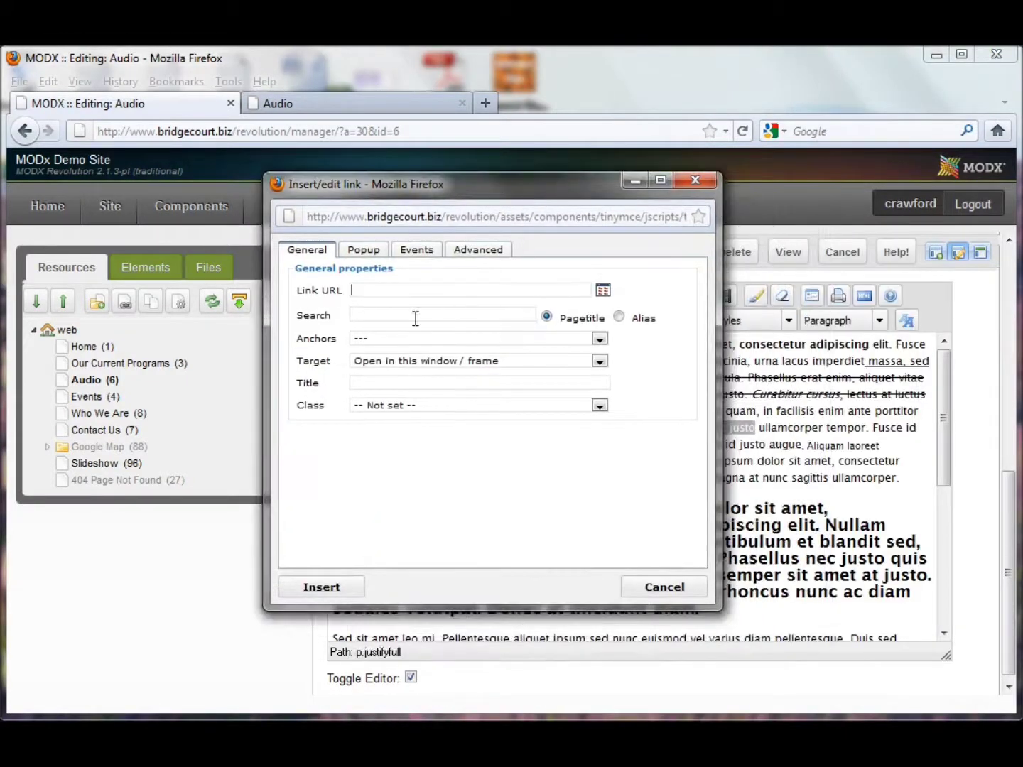
text(http)
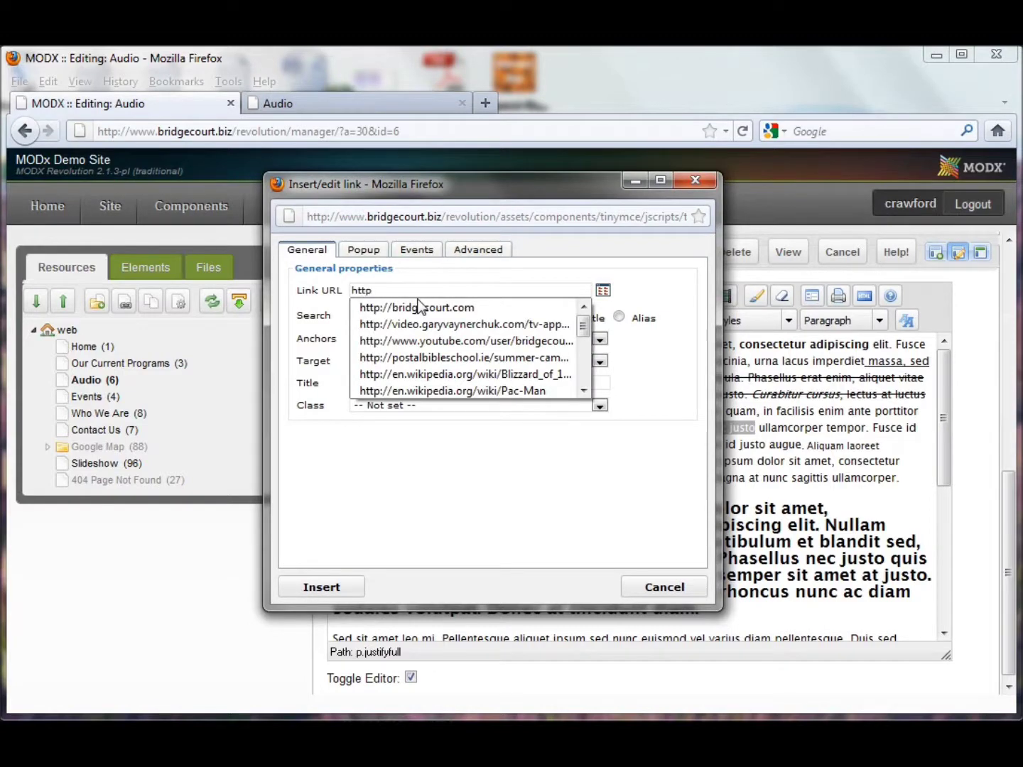
text(:)
click(418, 307)
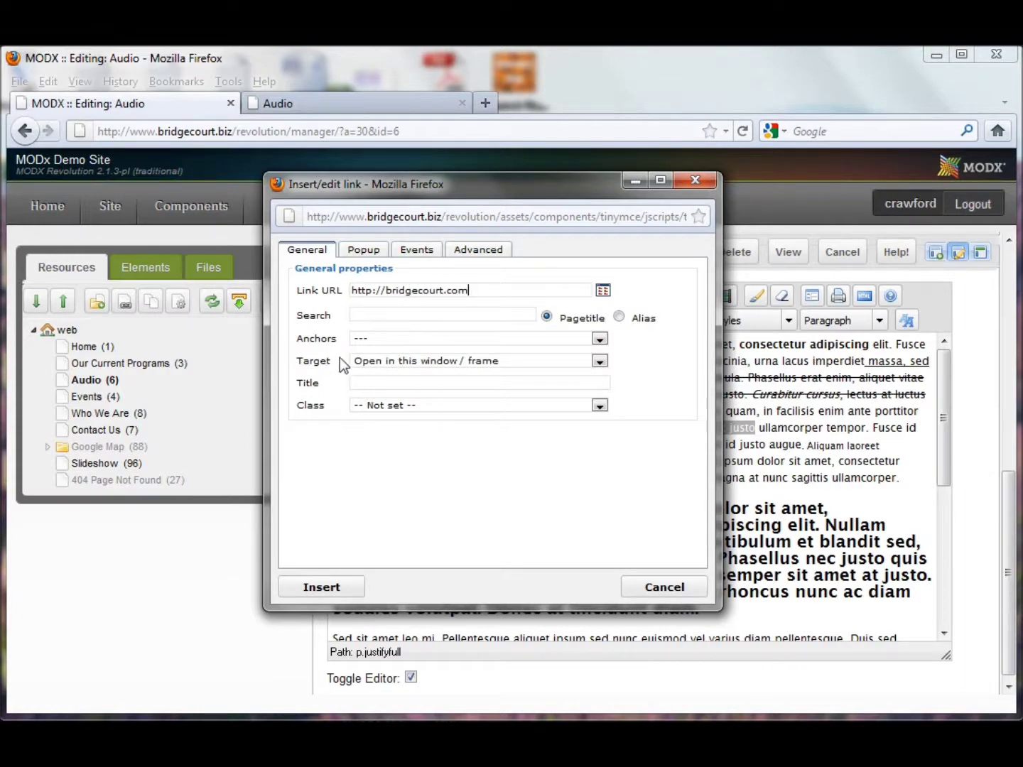
click(376, 361)
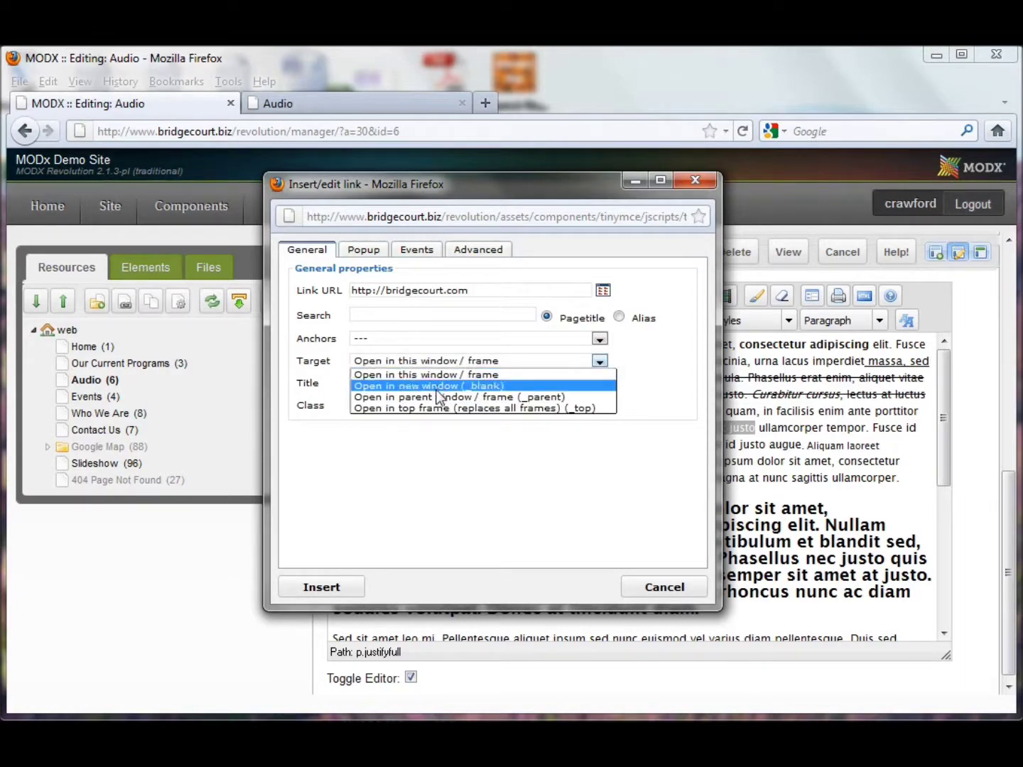
click(438, 387)
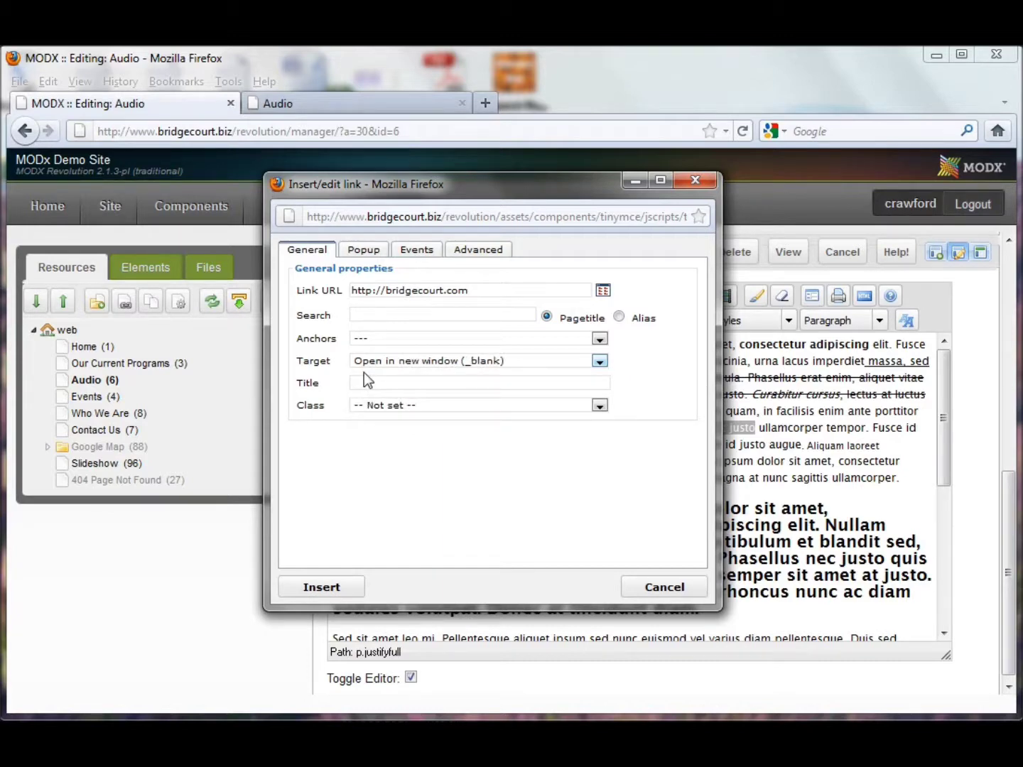
click(359, 592)
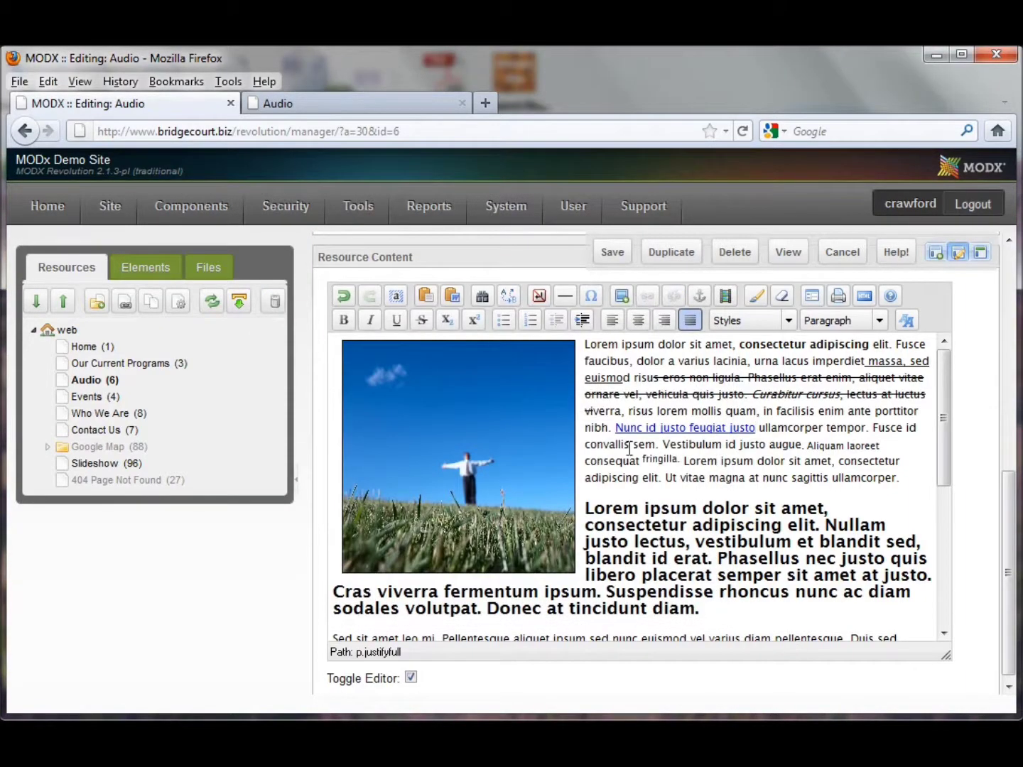
Step: Save, reload the live Audio page, and confirm the new link opens bridgecourt.com before returning
click(612, 257)
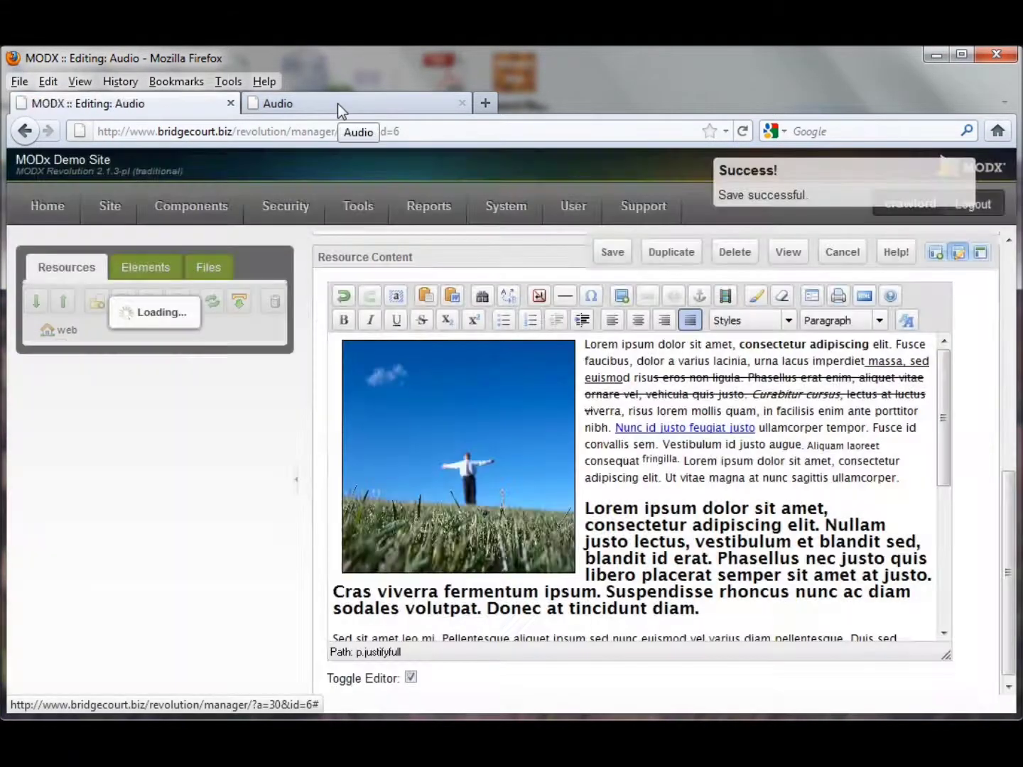
click(337, 103)
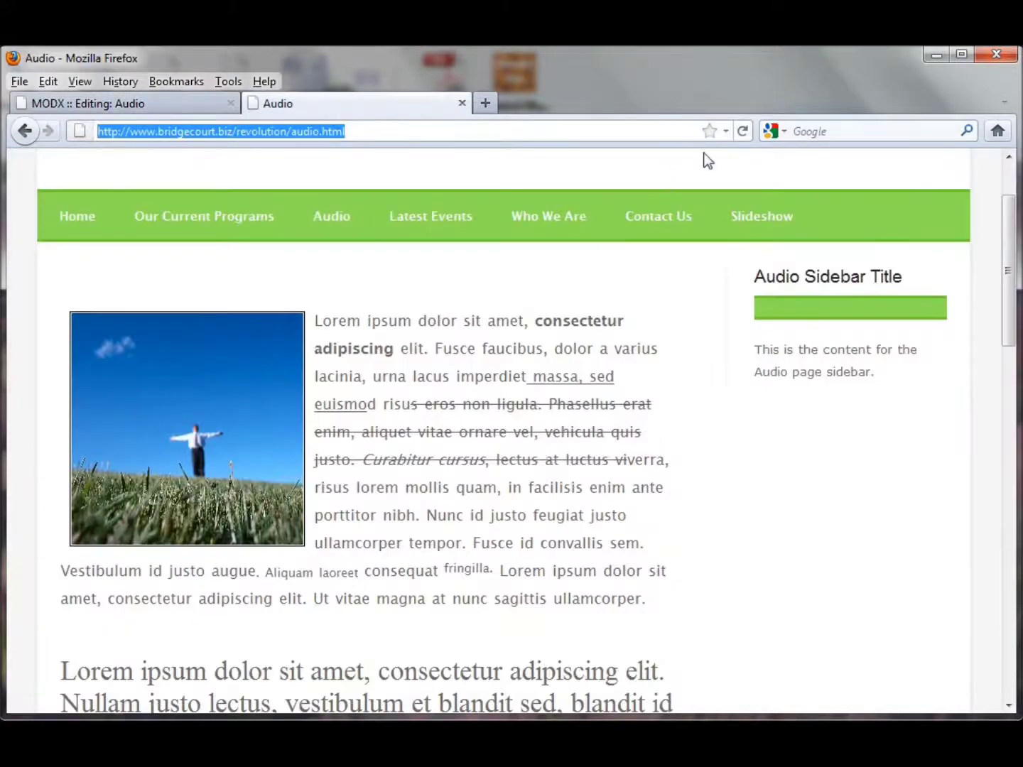
click(742, 131)
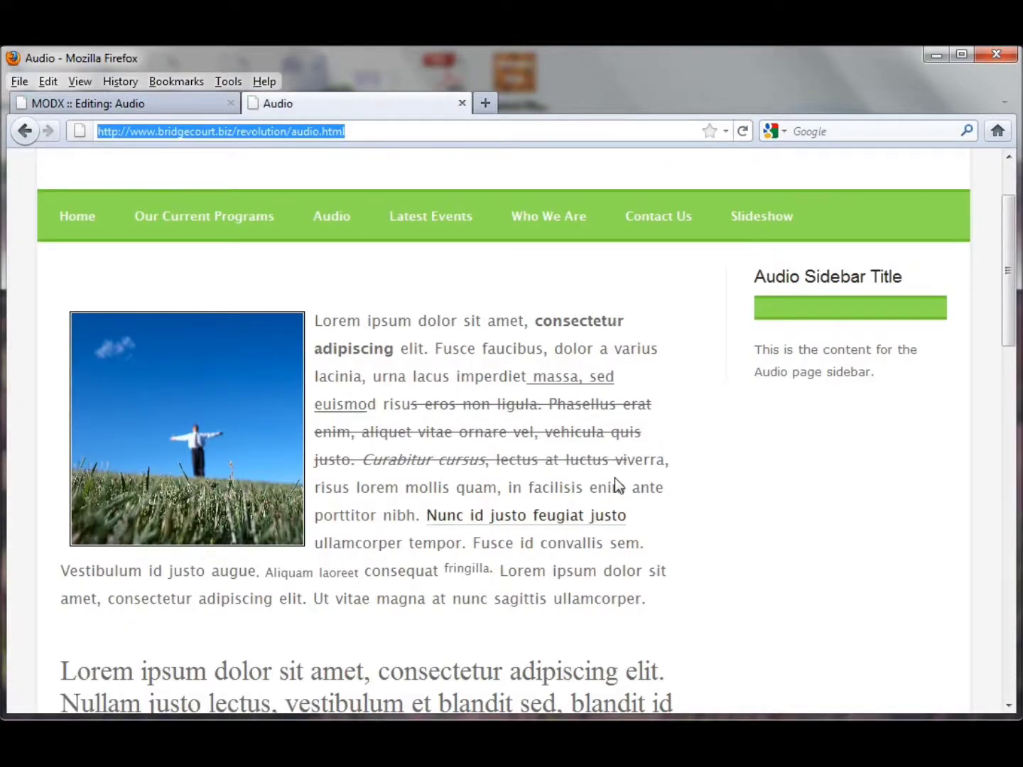
click(530, 523)
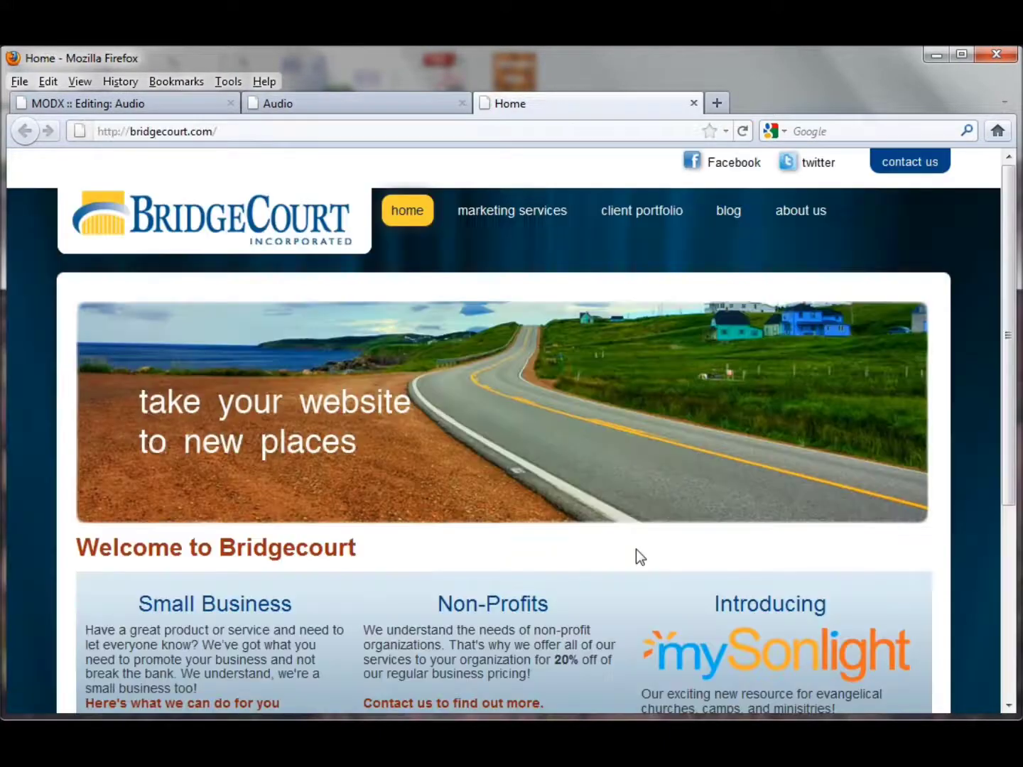
click(694, 105)
click(177, 107)
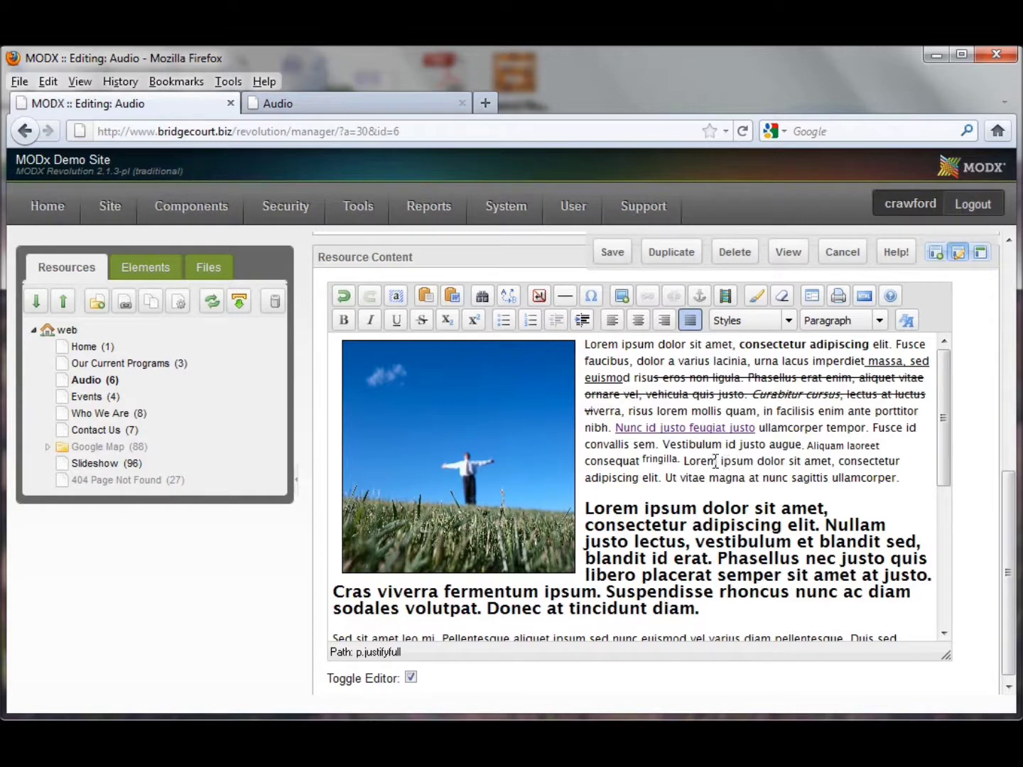
Step: Link 'ipsum dolor sit amet' to the Who We Are page (resource 8) and save the Audio page
drag(720, 462, 829, 463)
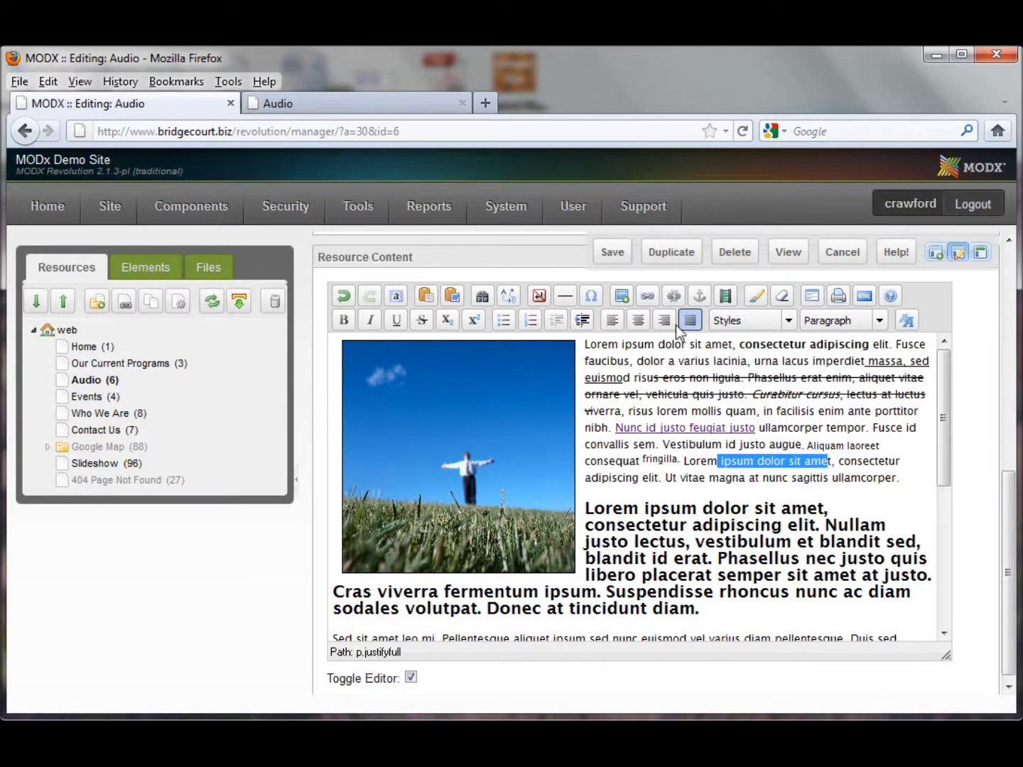
click(653, 301)
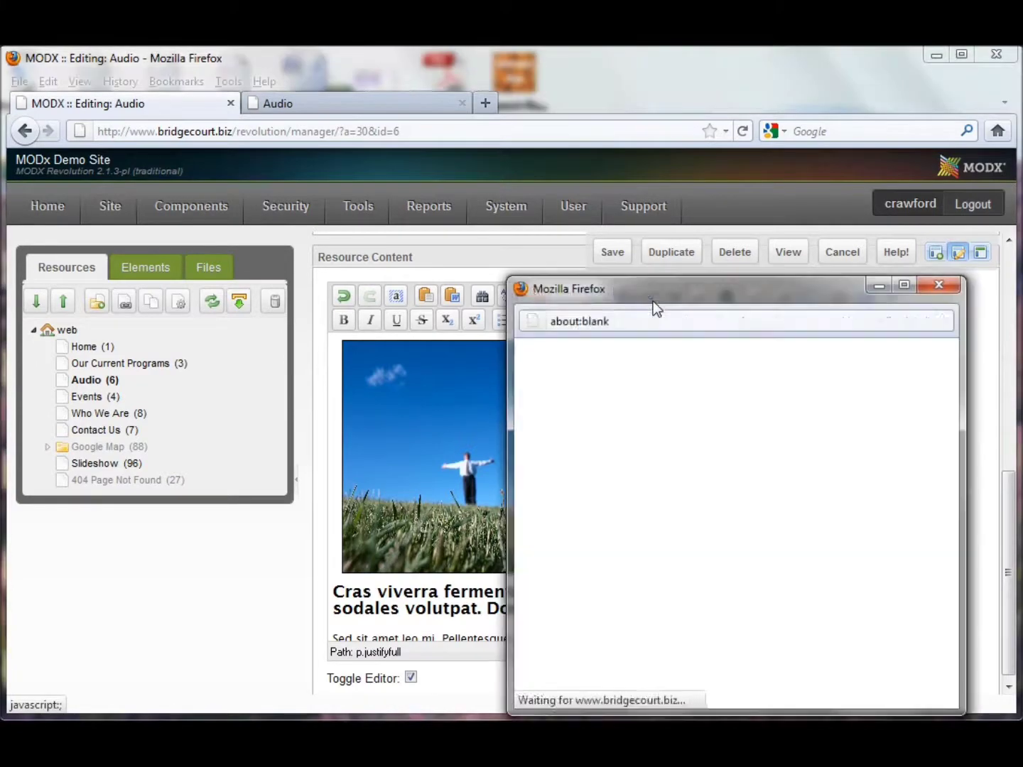
drag(659, 284, 396, 175)
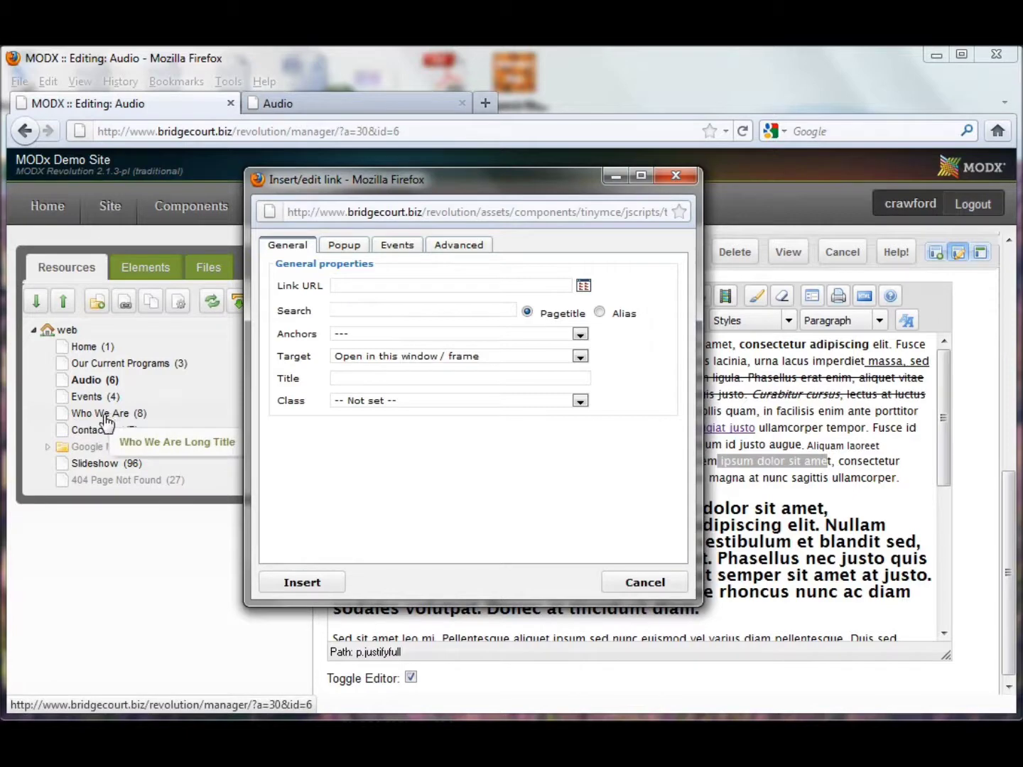
text(ho)
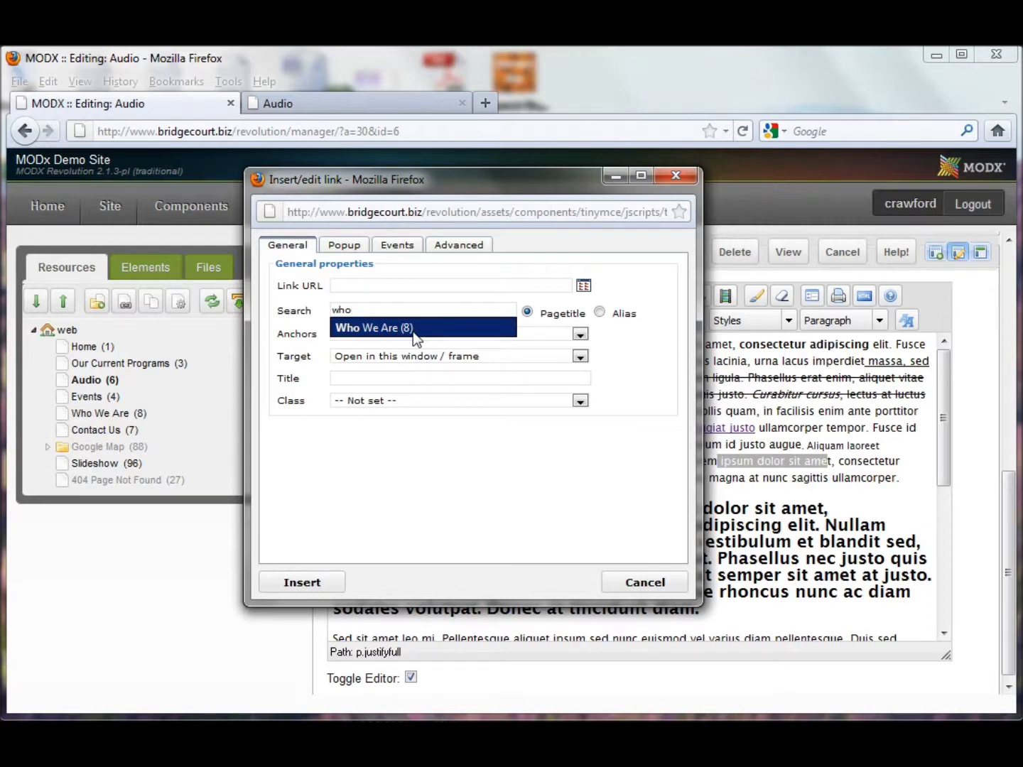
click(416, 334)
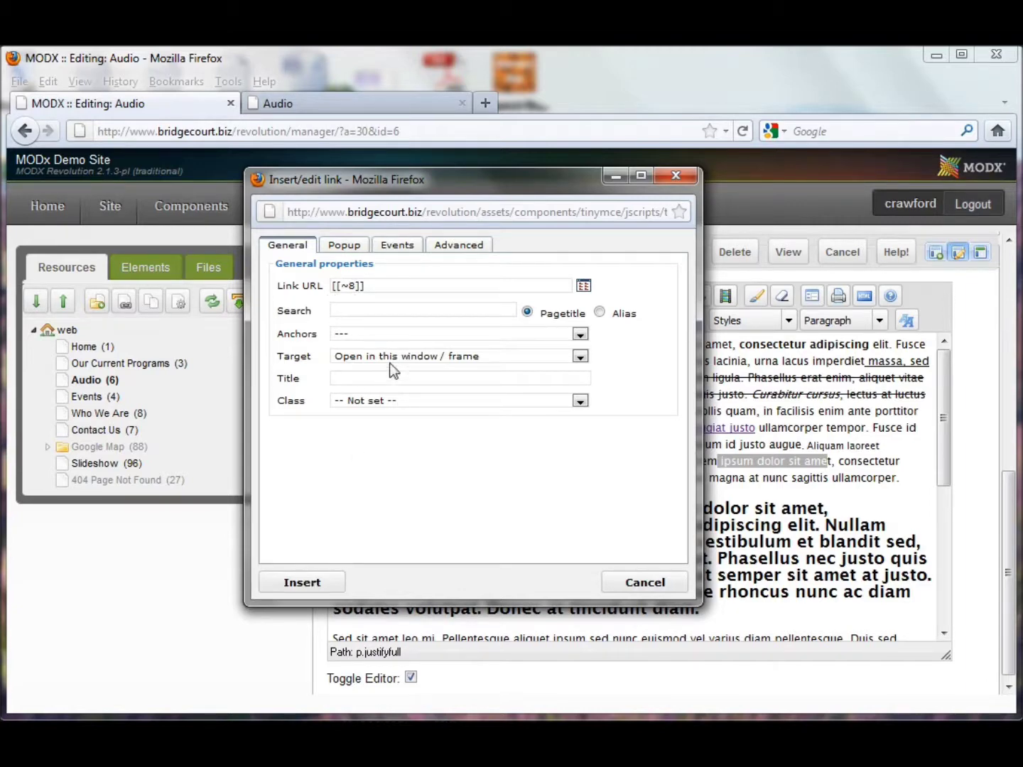
click(299, 583)
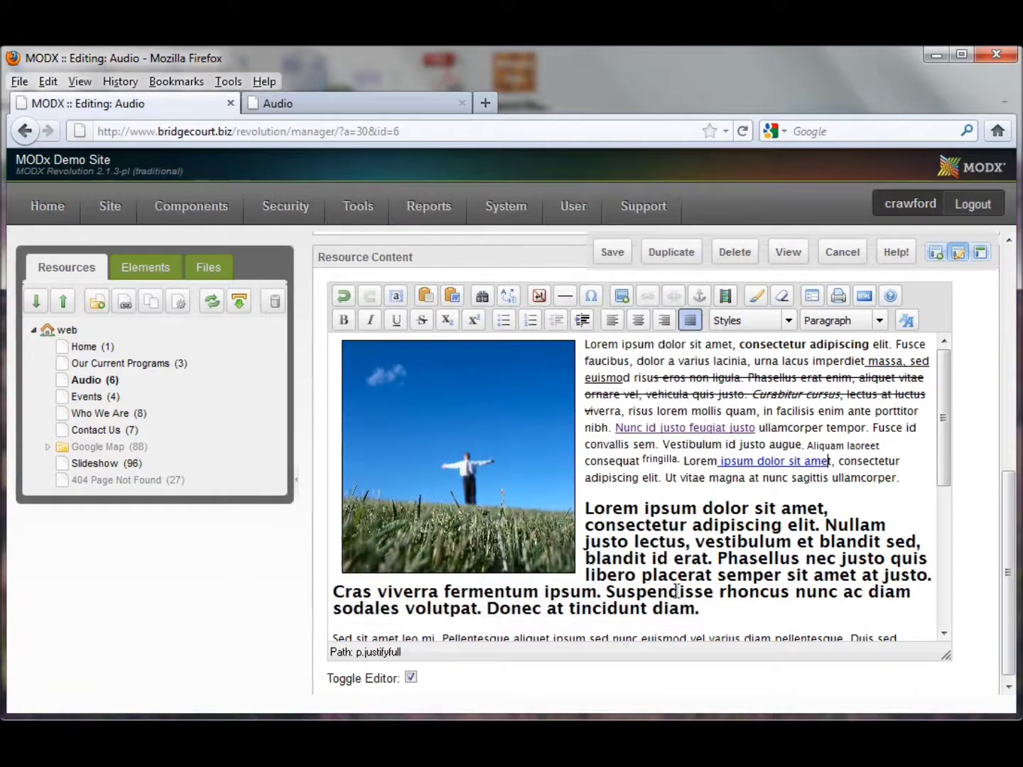
click(612, 252)
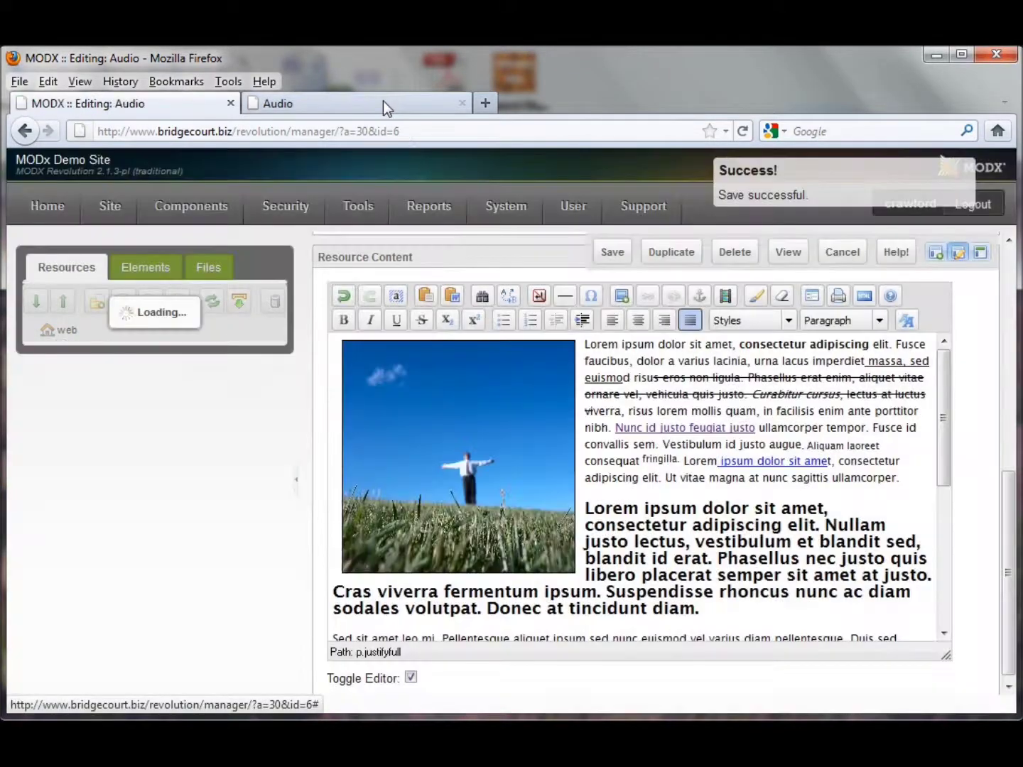
Step: Reload the live Audio page, follow the new link to Who We Are, go back, and return to the editor
click(383, 100)
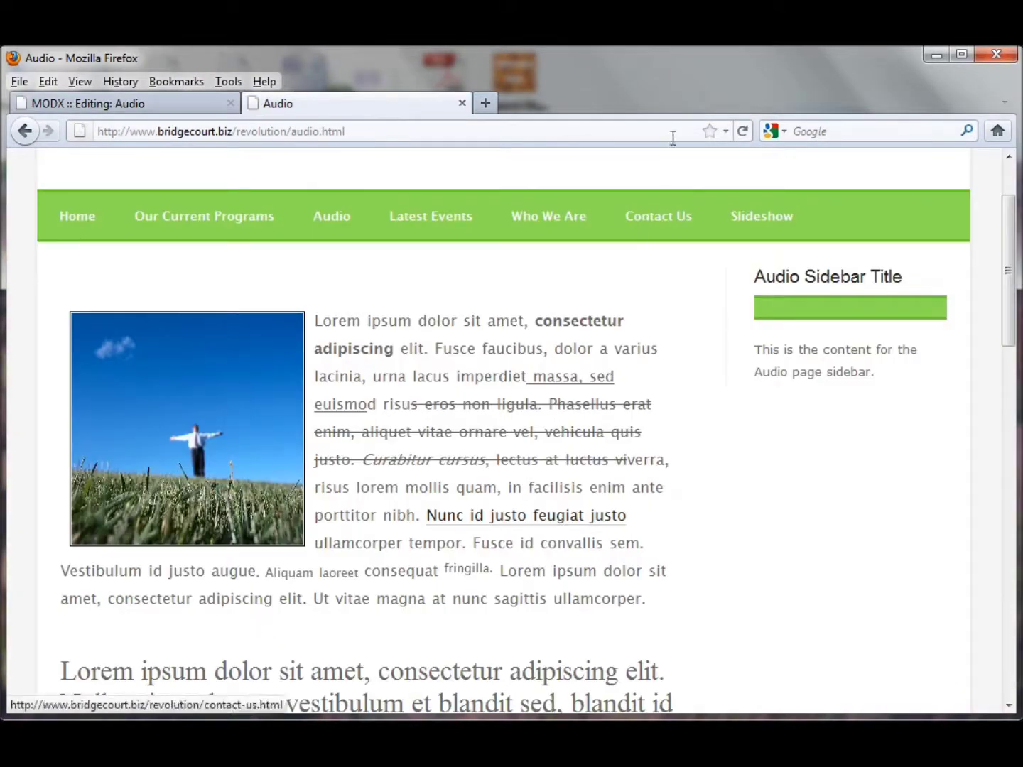
click(742, 131)
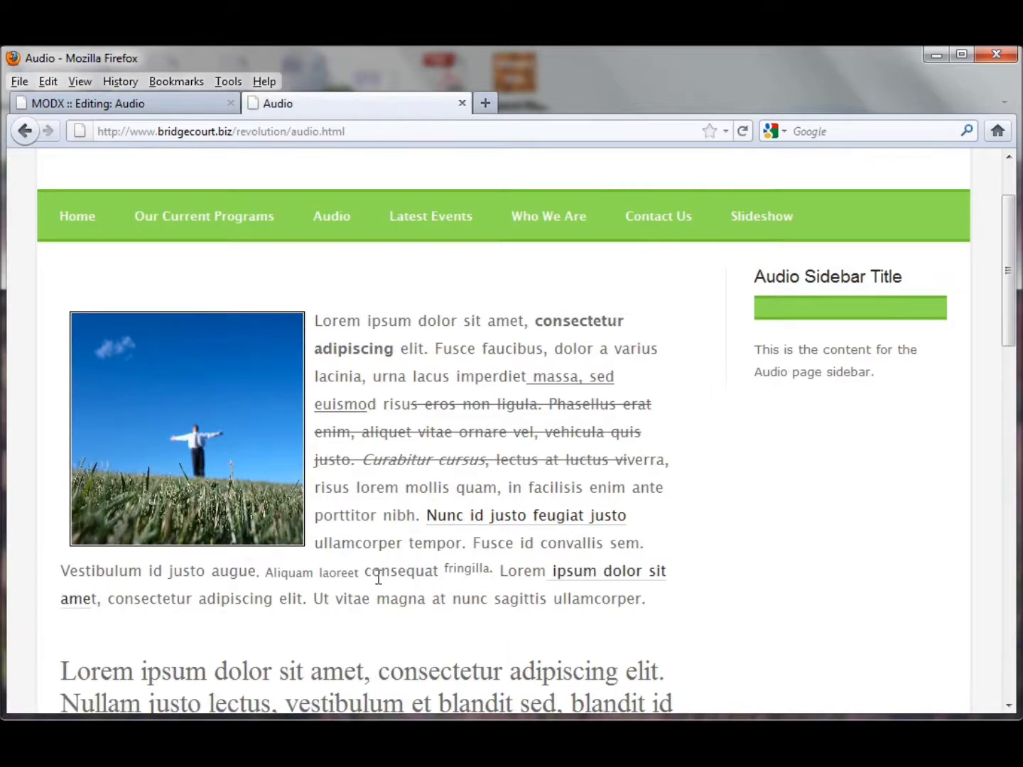
click(604, 578)
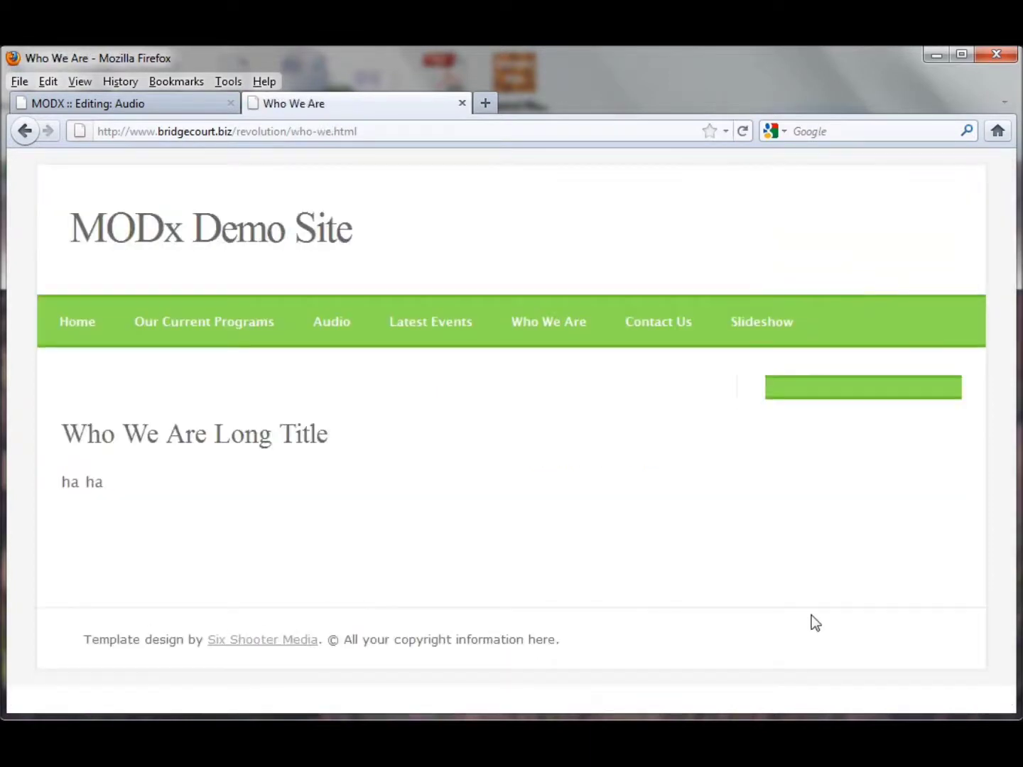
click(23, 131)
click(105, 104)
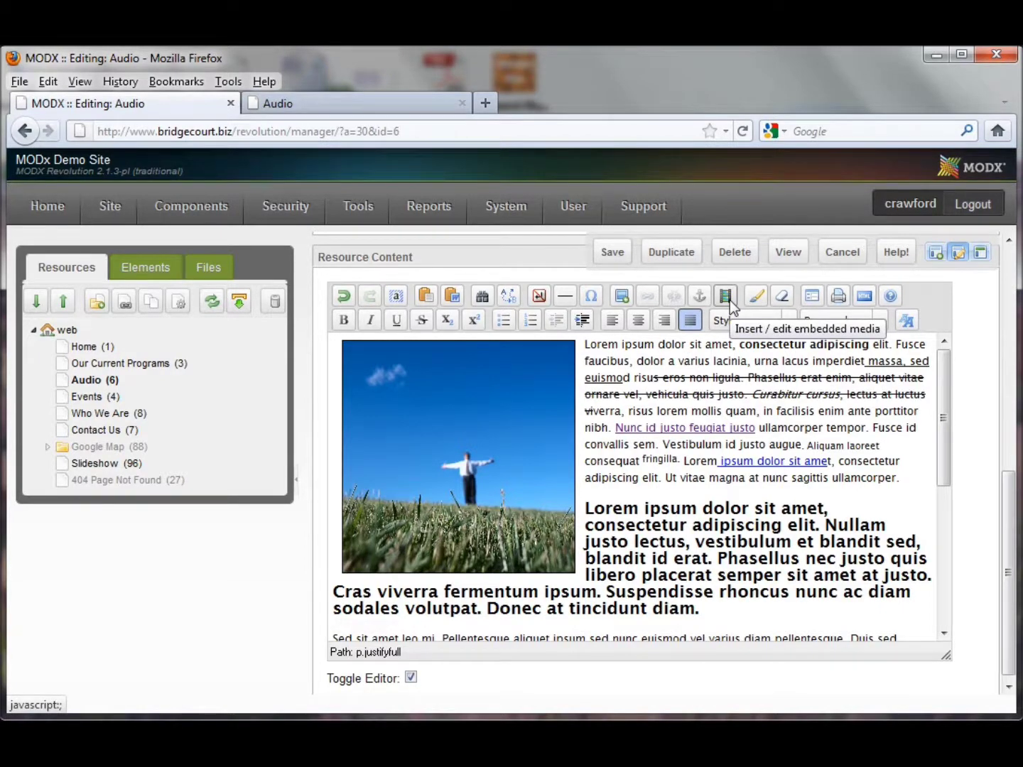
Step: Delete the sky photo from the Audio content and save the page
click(521, 462)
key(Delete)
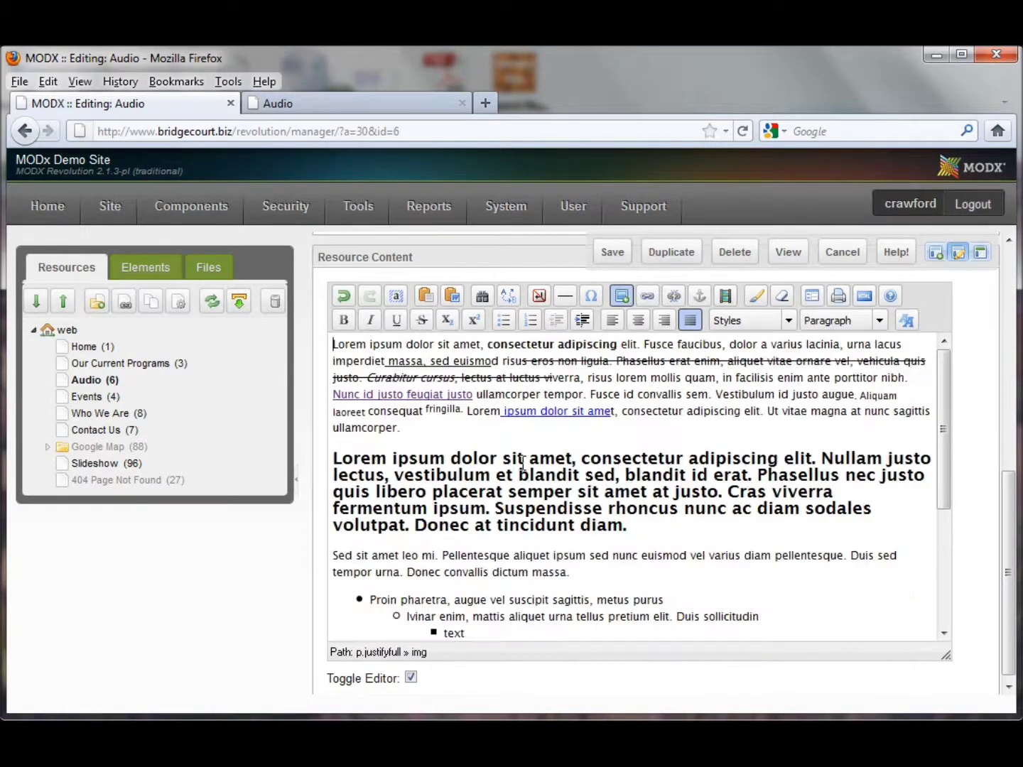
click(609, 255)
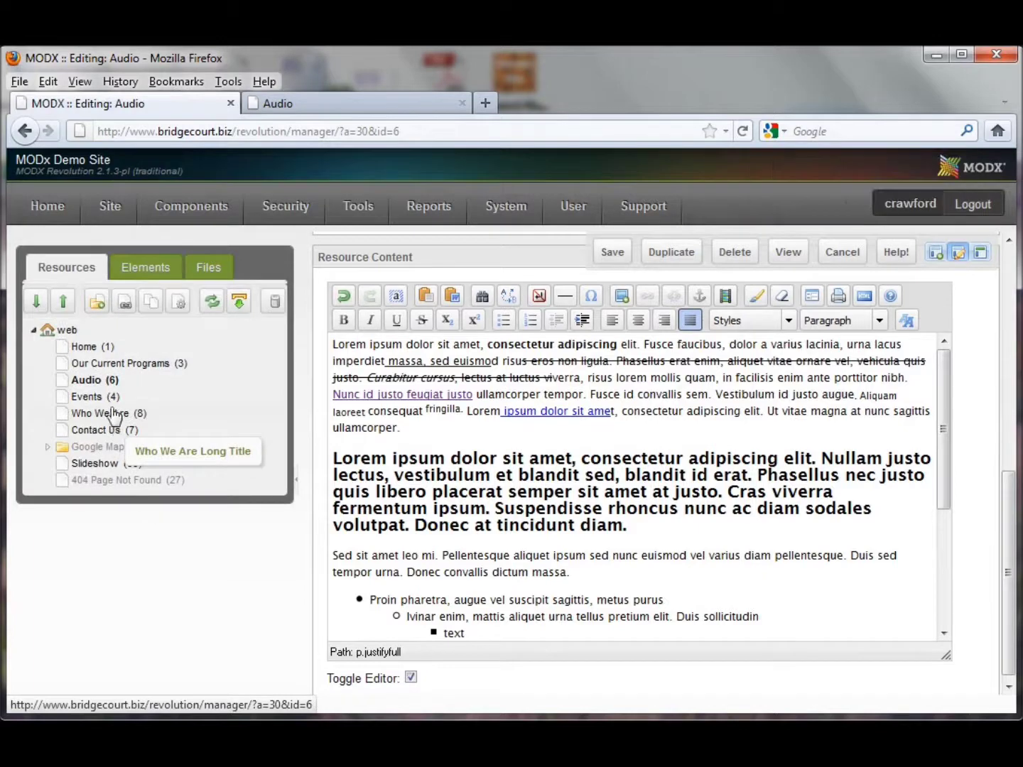
Step: Open the Events resource and place the cursor at the end of its intro line
click(99, 396)
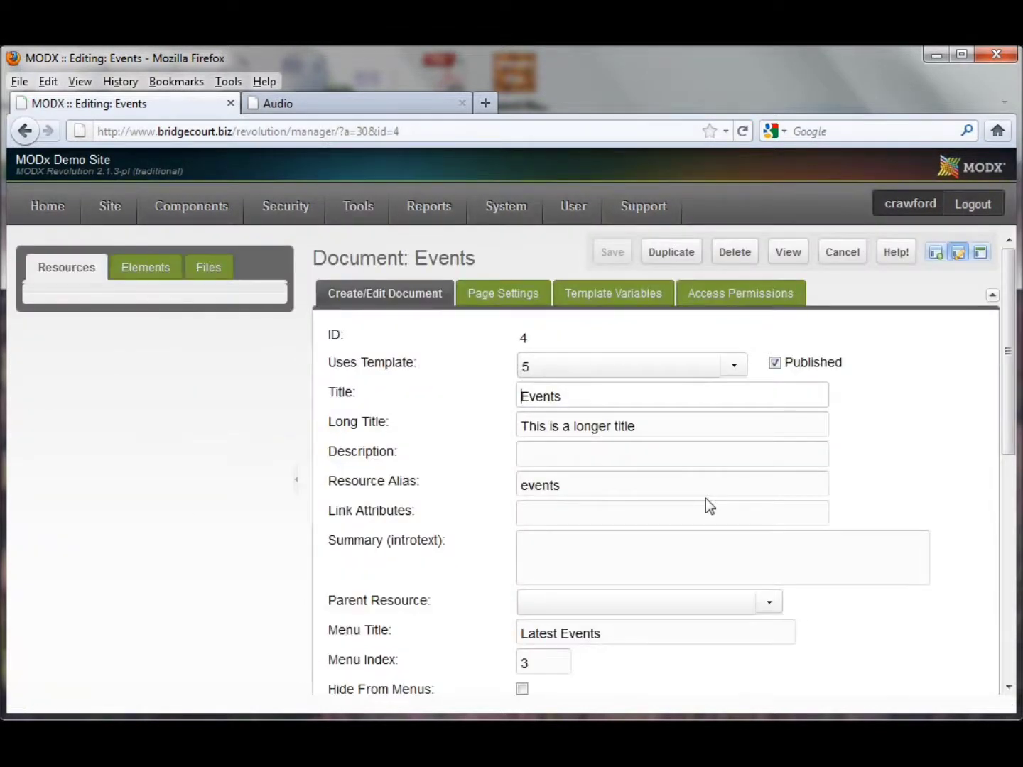
scroll(684, 546, down, 5)
scroll(684, 544, down, 1)
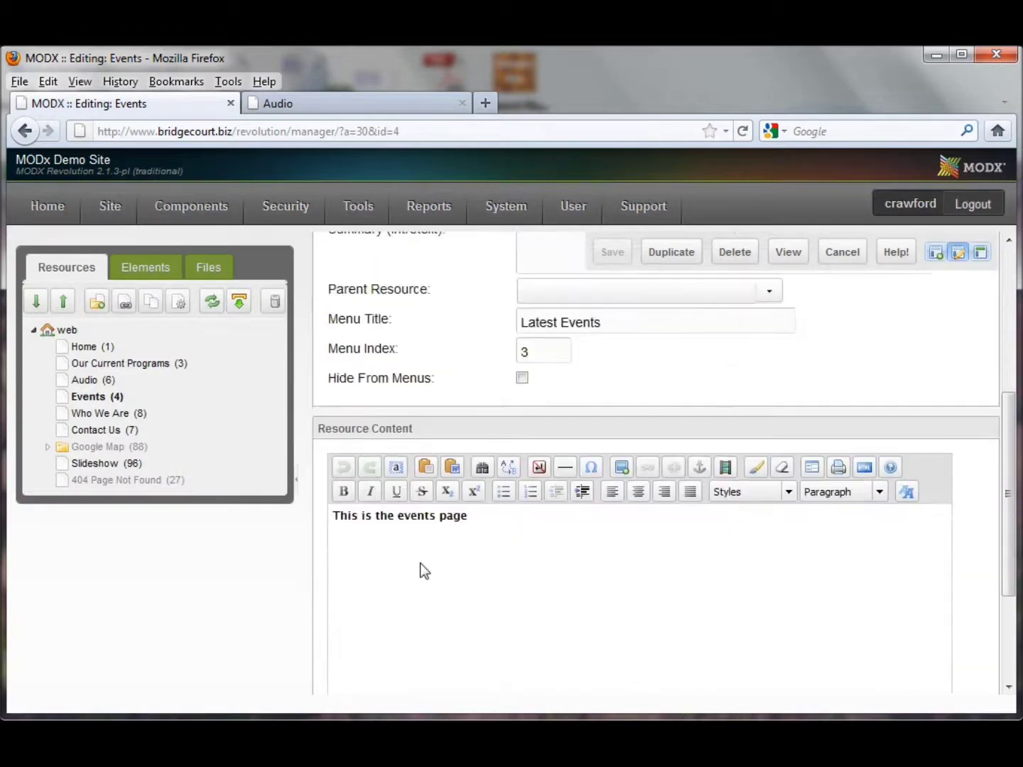
click(419, 571)
Step: Start a new line below the intro text and set the embedded media type to Windows Media
key(Return)
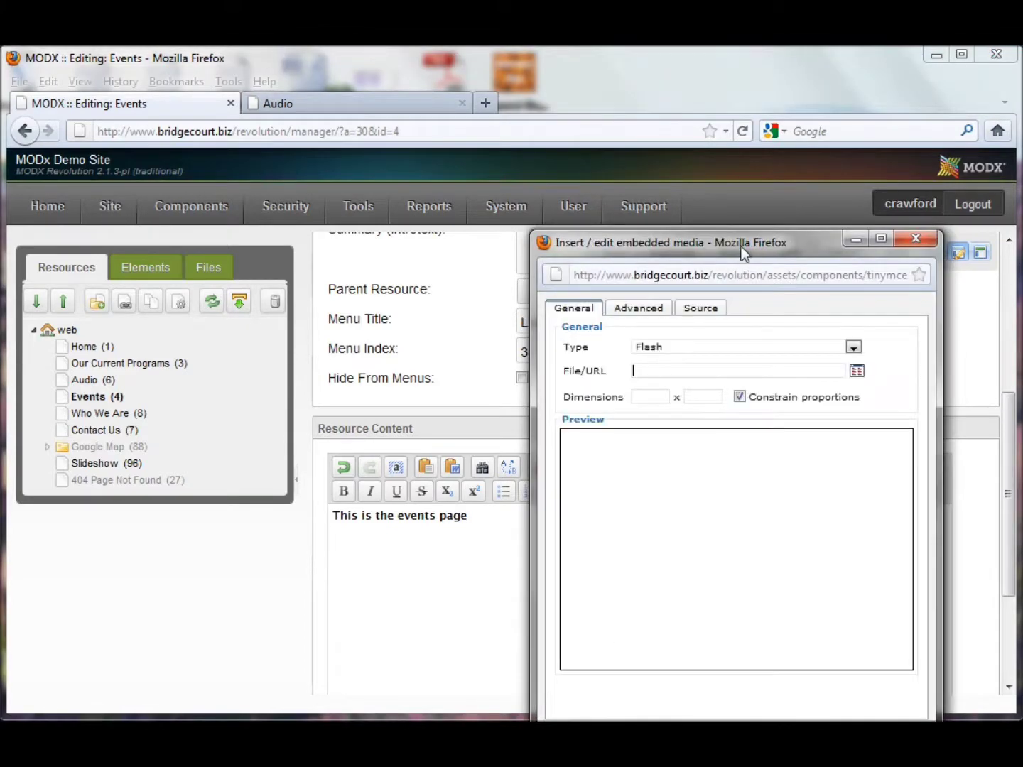
drag(741, 246, 516, 146)
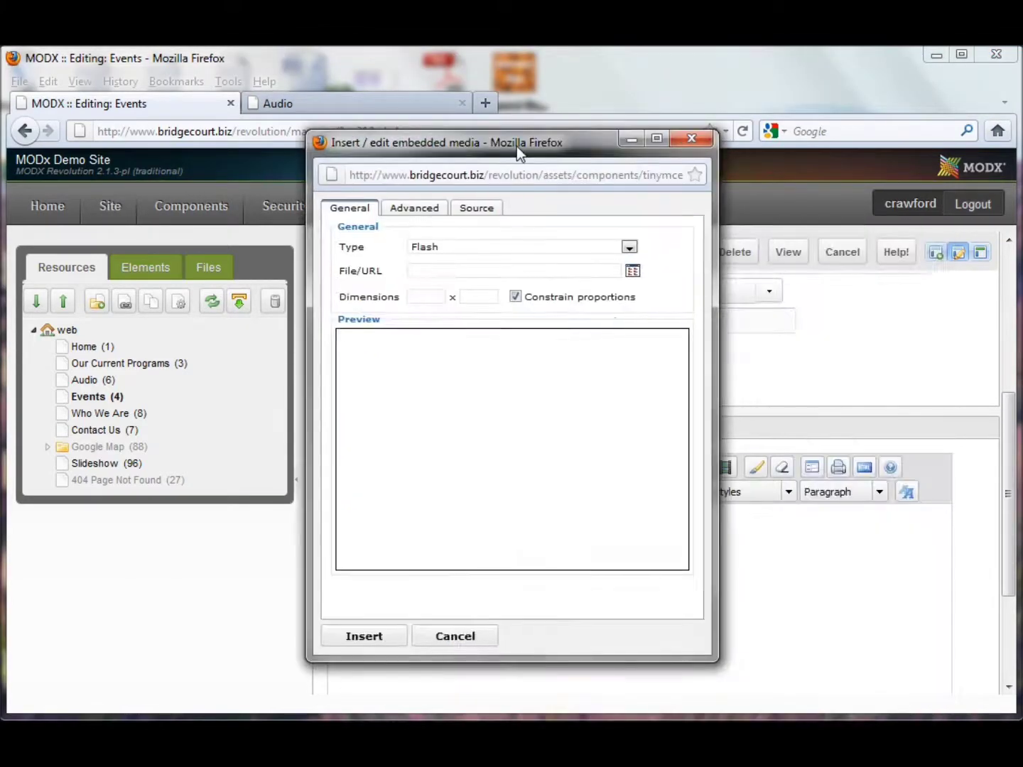
click(630, 247)
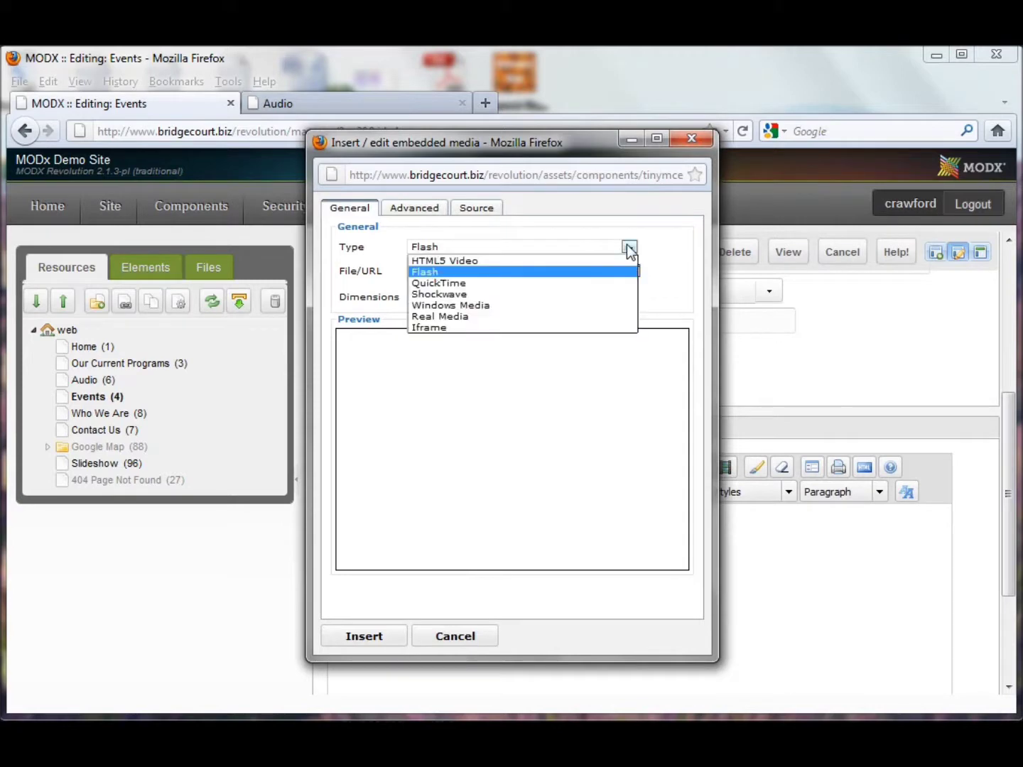
click(550, 306)
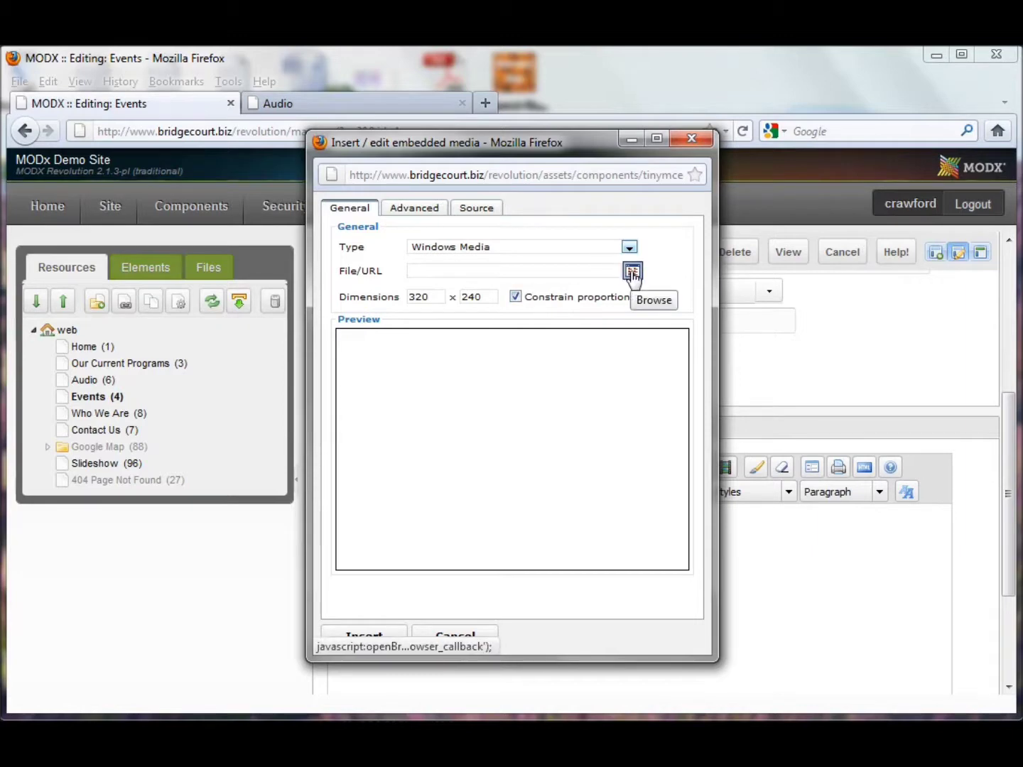
Step: Choose media/Dunk Tank.wmv as the video file and insert it into the Events content
click(441, 274)
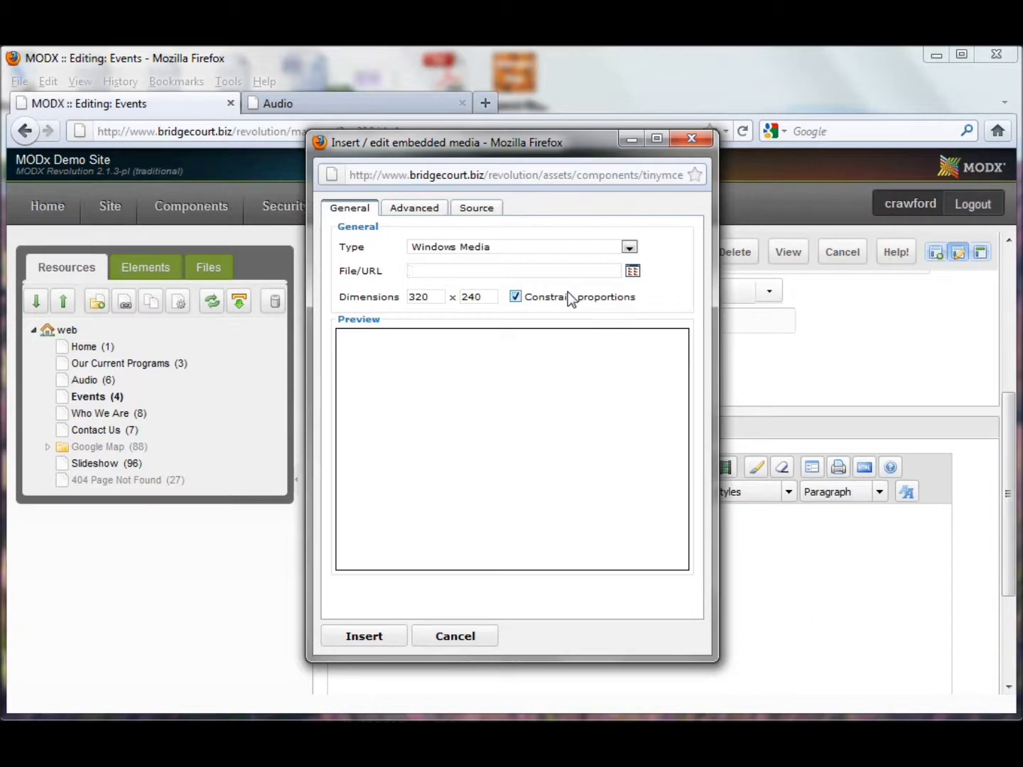
click(632, 272)
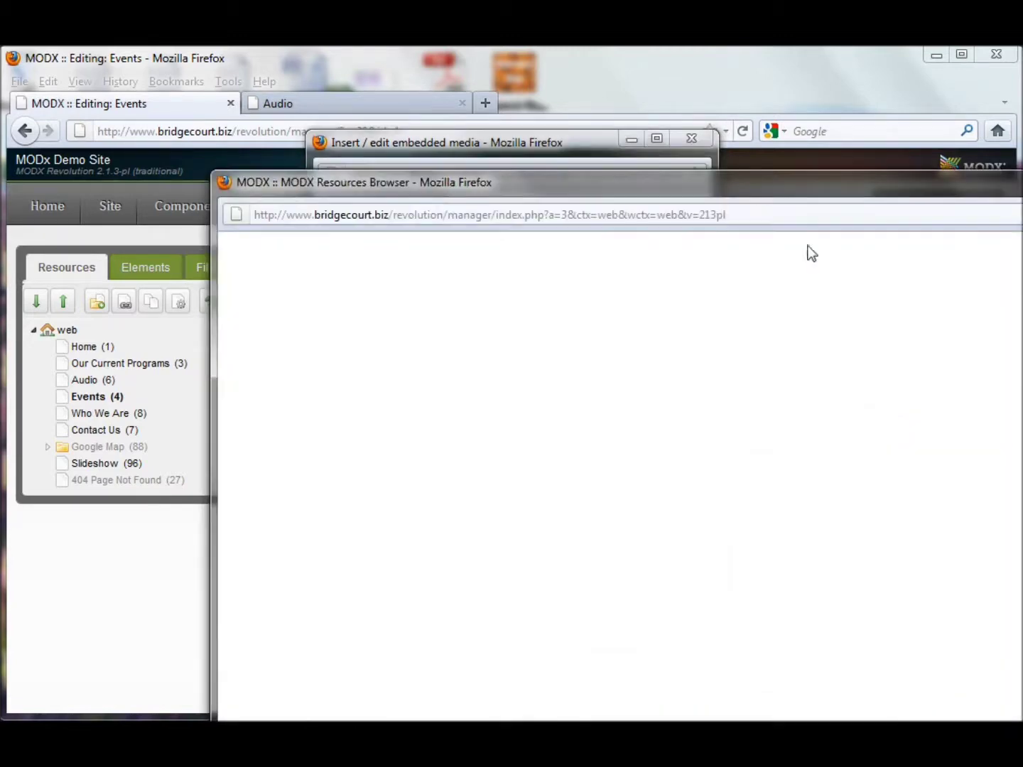
drag(778, 186, 572, 80)
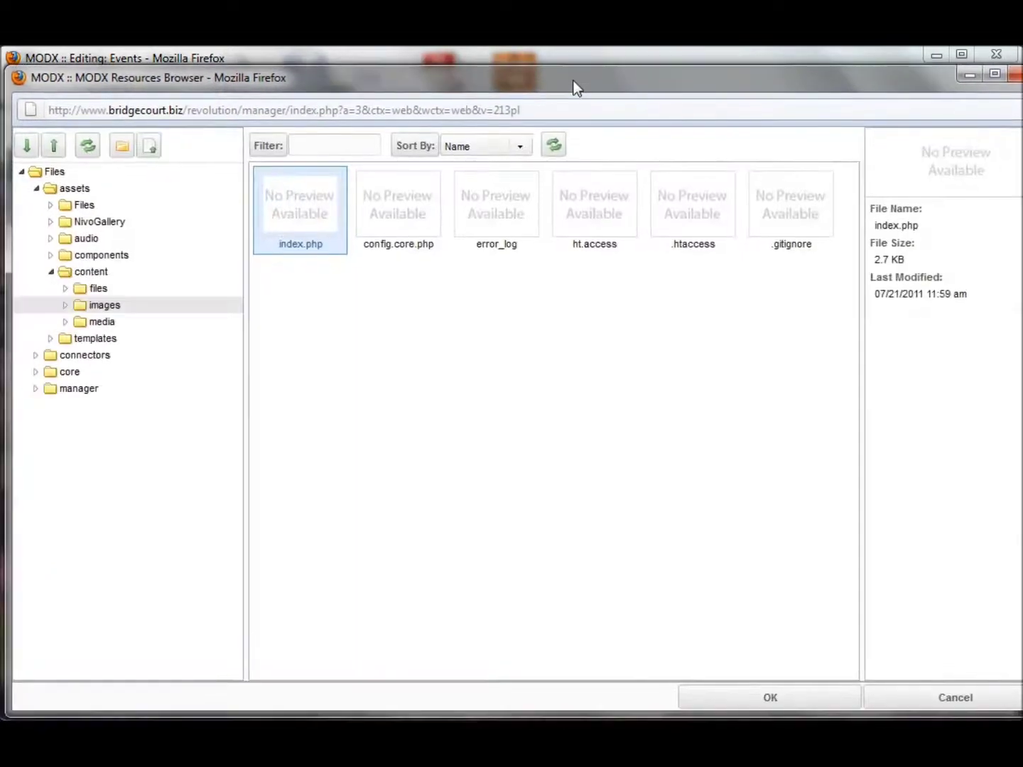
click(106, 323)
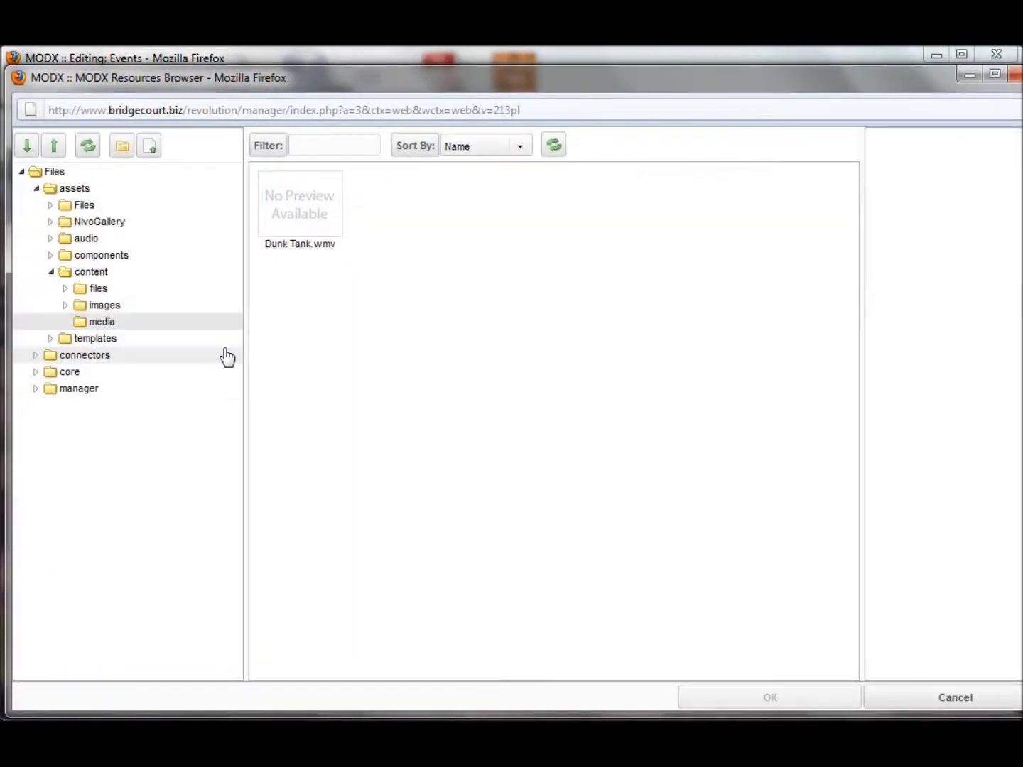
double_click(308, 218)
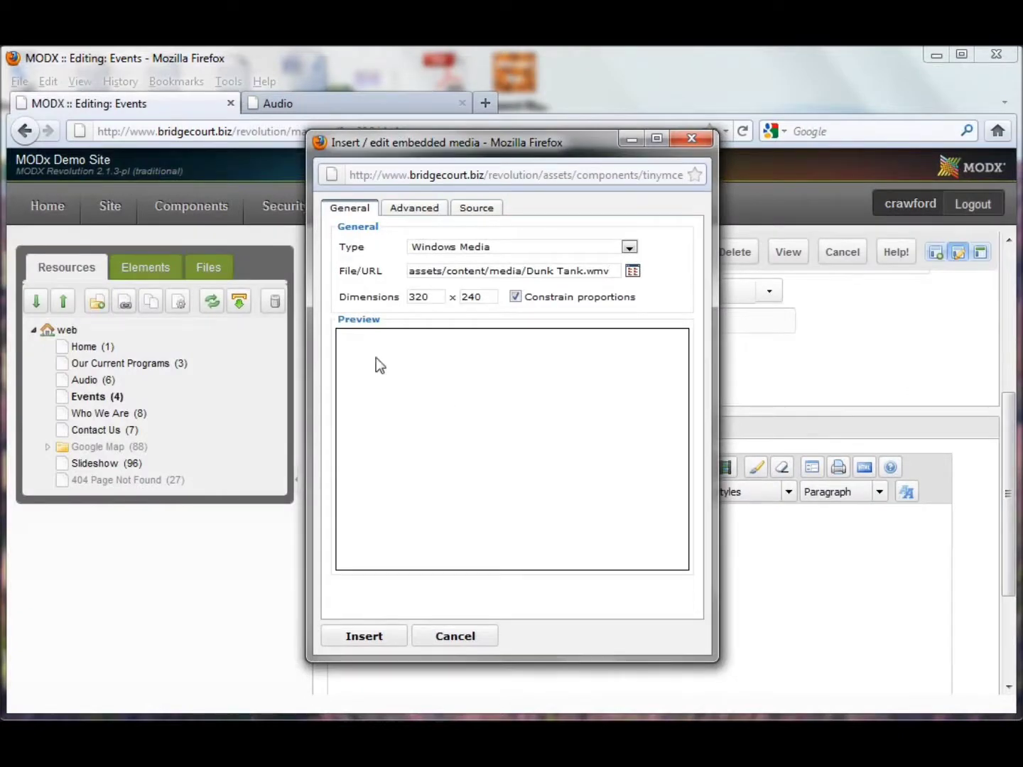
click(423, 211)
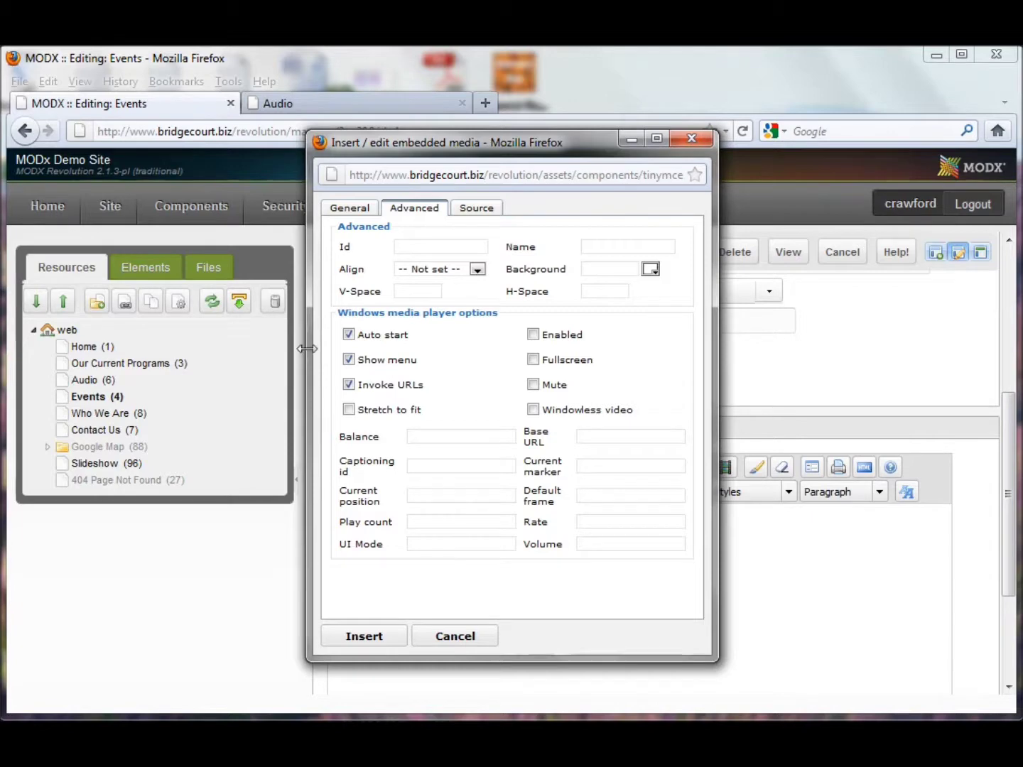
click(360, 209)
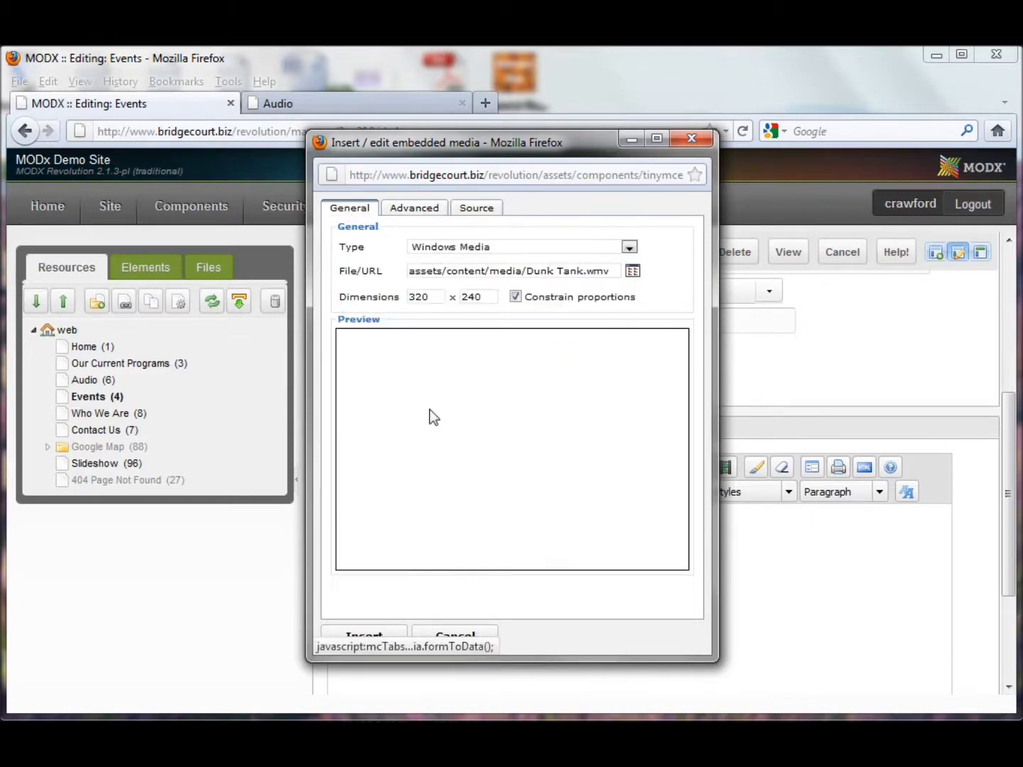
click(398, 641)
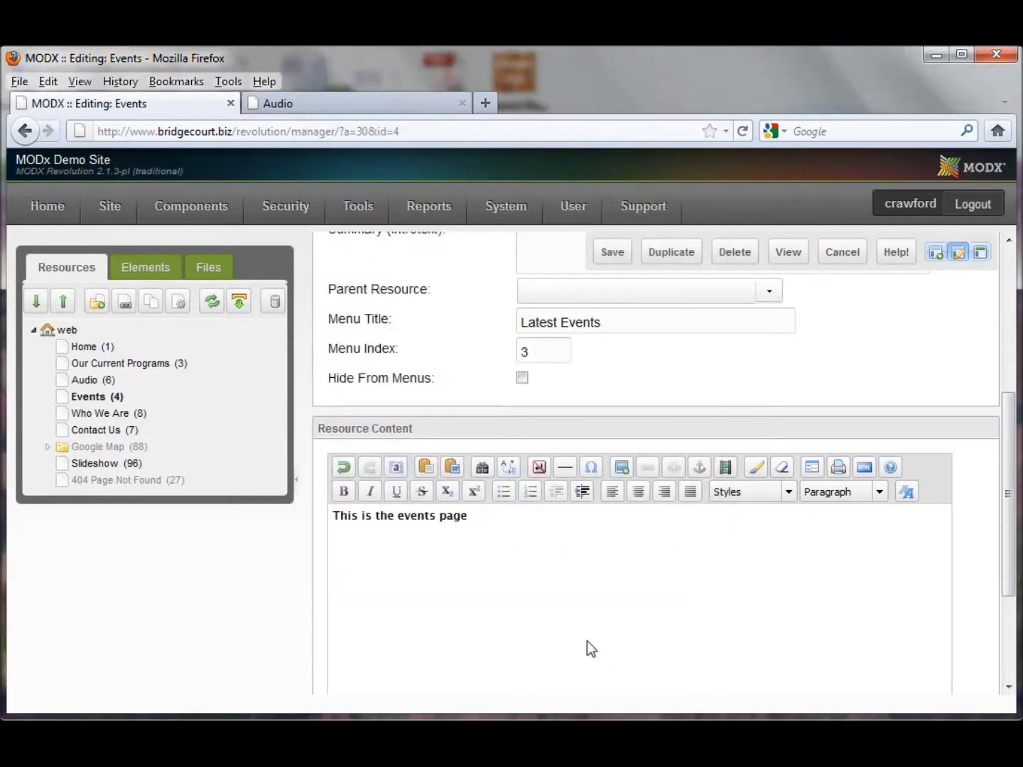
Step: Save the Events page, play and pause the Dunk Tank video on the live site, then return
click(612, 254)
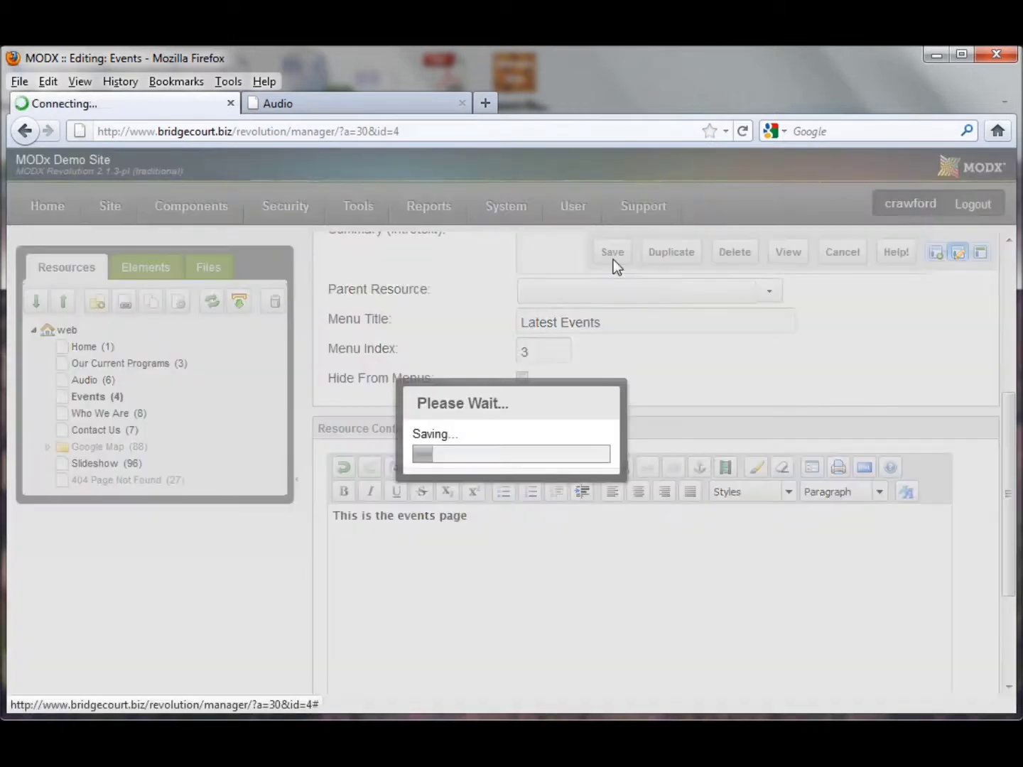
click(325, 105)
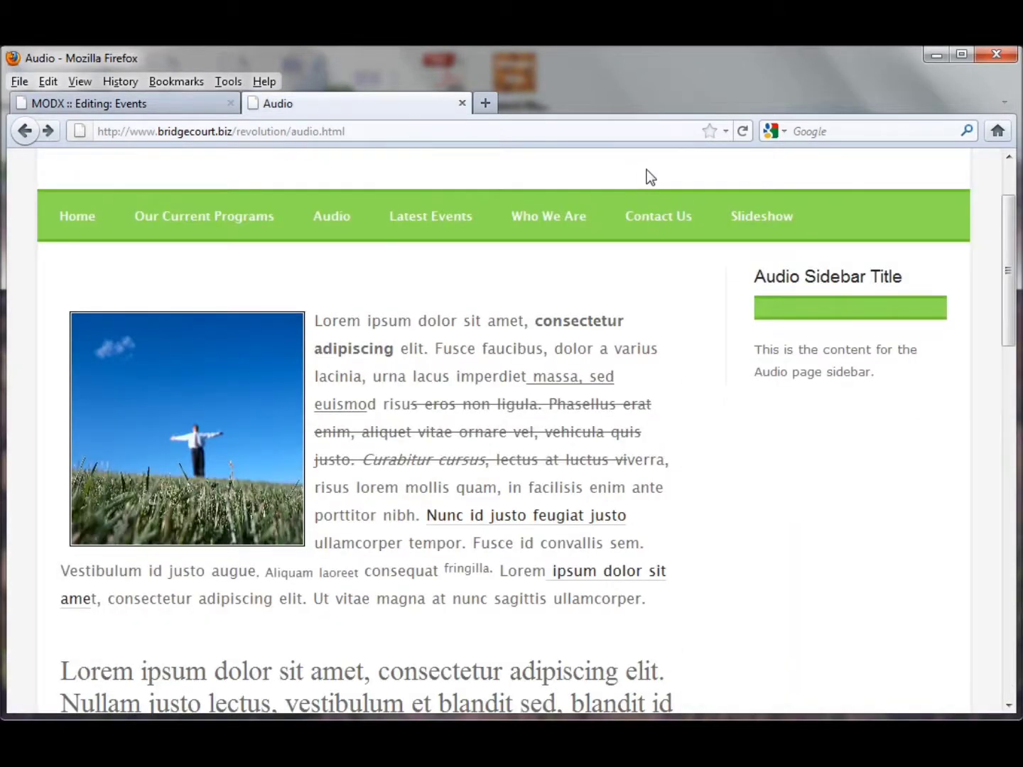
click(439, 237)
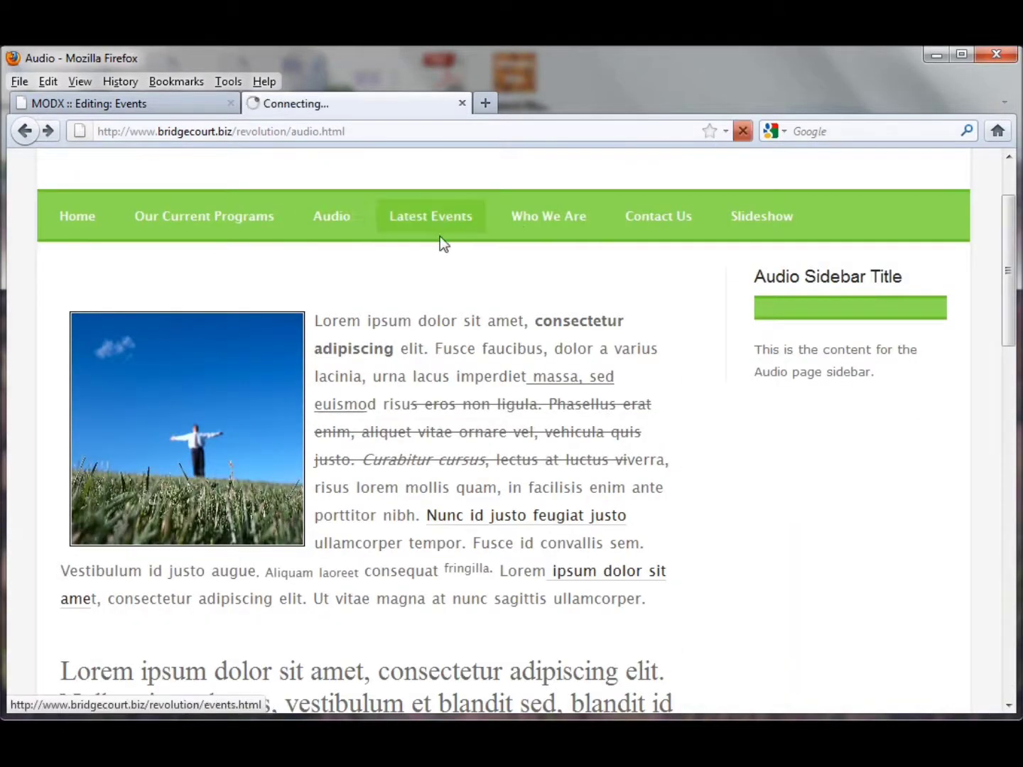
scroll(577, 458, down, 5)
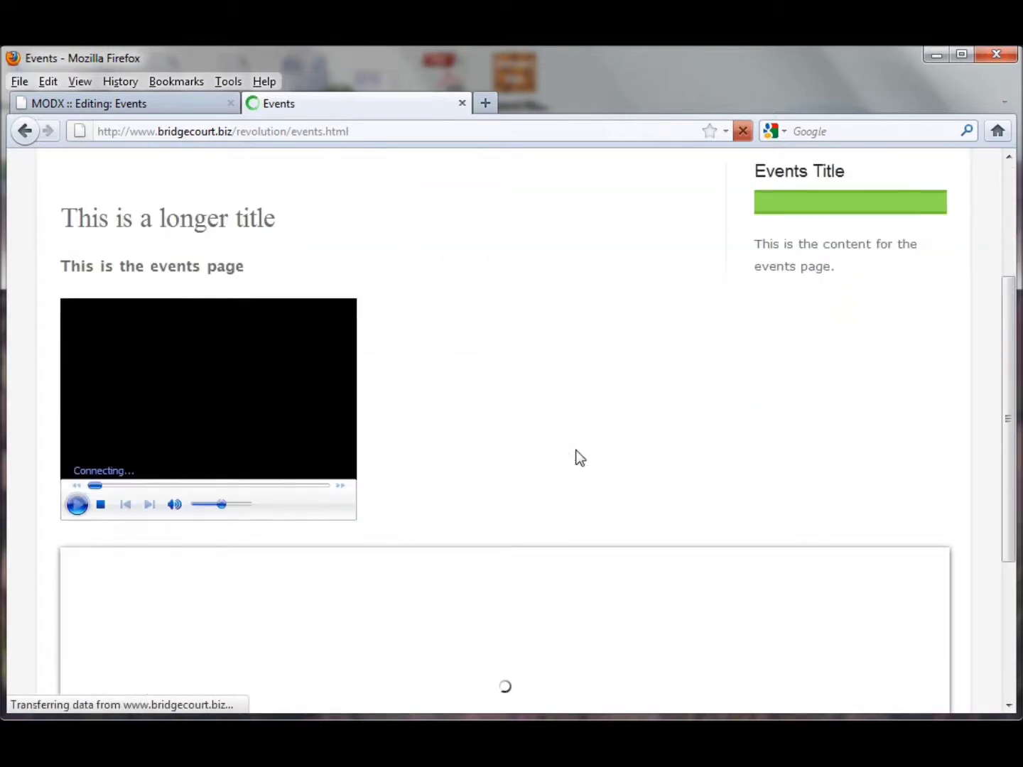
scroll(578, 458, up, 3)
scroll(284, 479, down, 7)
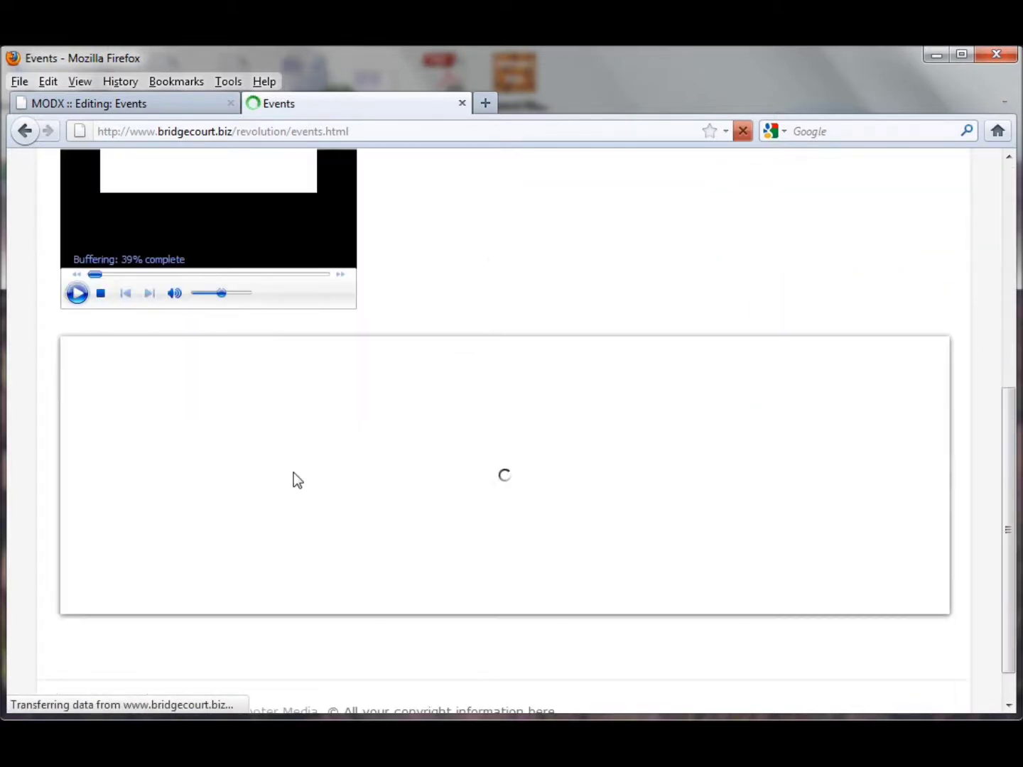
scroll(294, 475, up, 7)
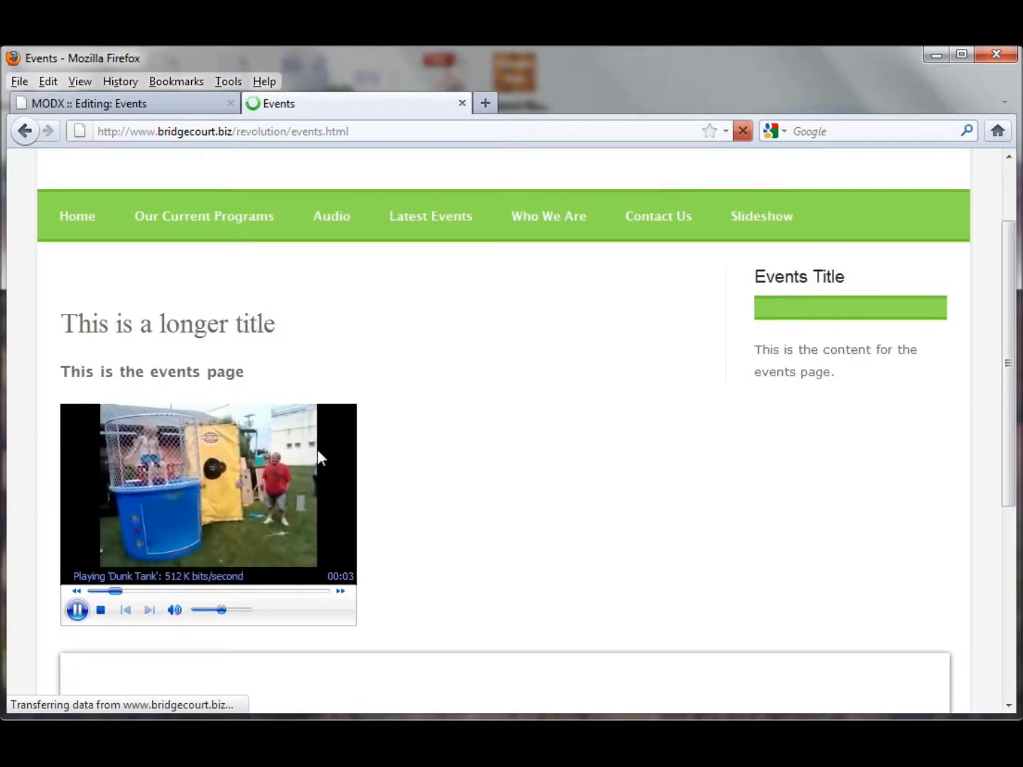
click(79, 611)
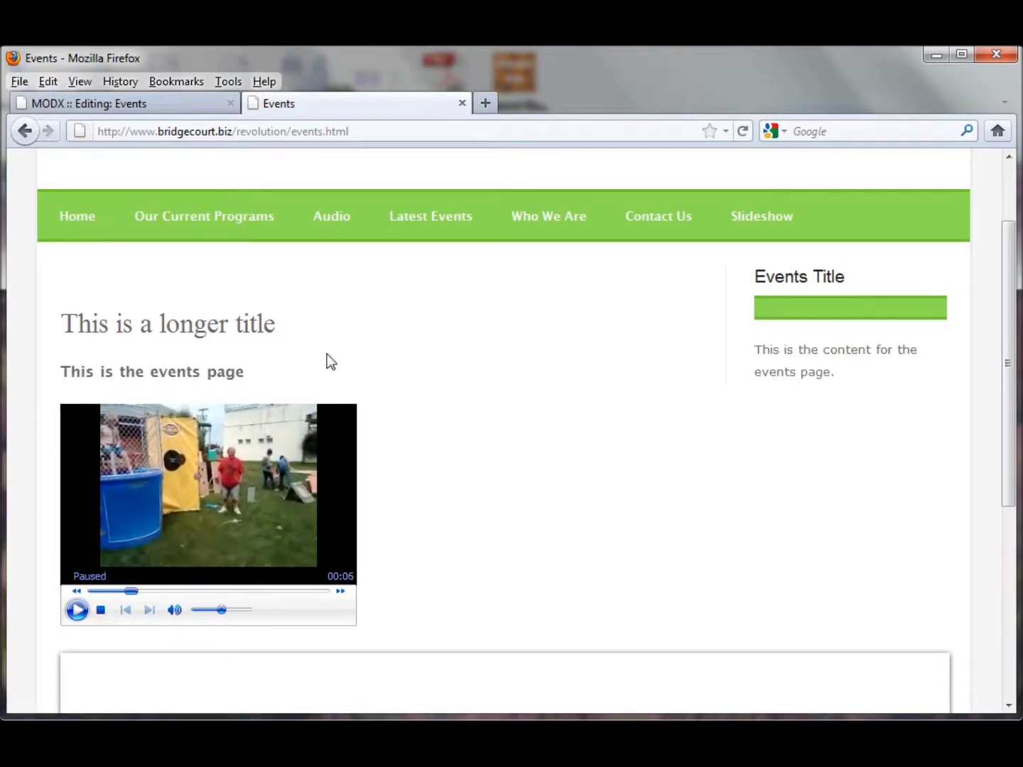
click(154, 103)
Step: Resize the embedded Dunk Tank video to 600 × 450
scroll(464, 639, down, 3)
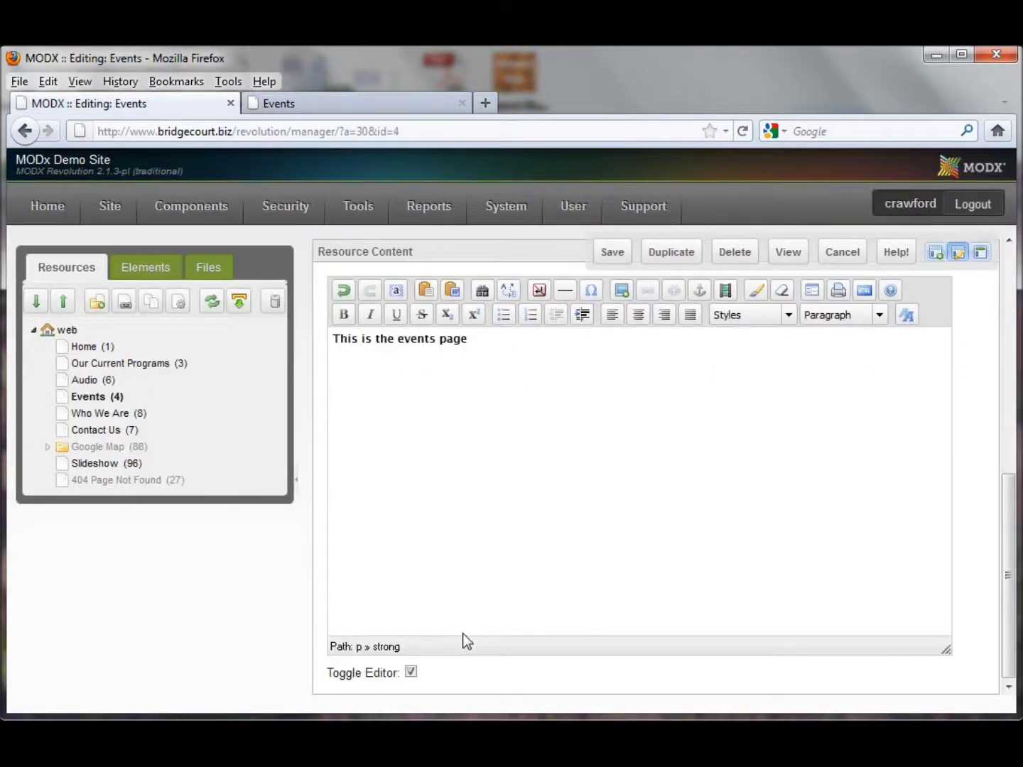
key(ctrl+v)
right_click(474, 469)
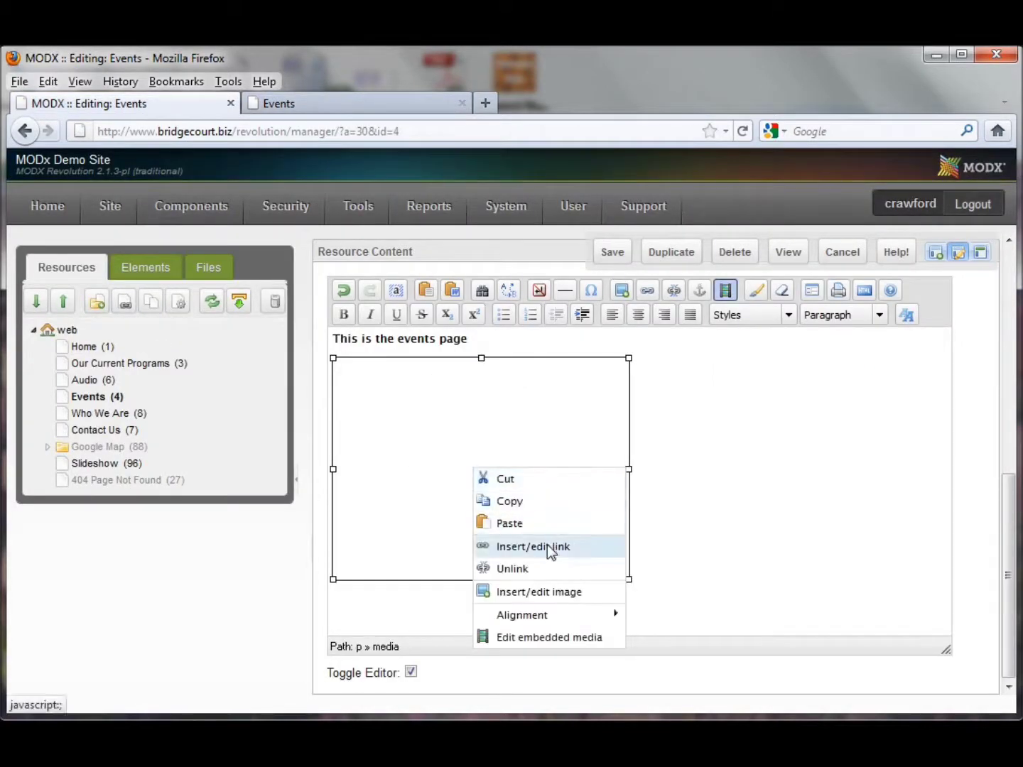
click(536, 636)
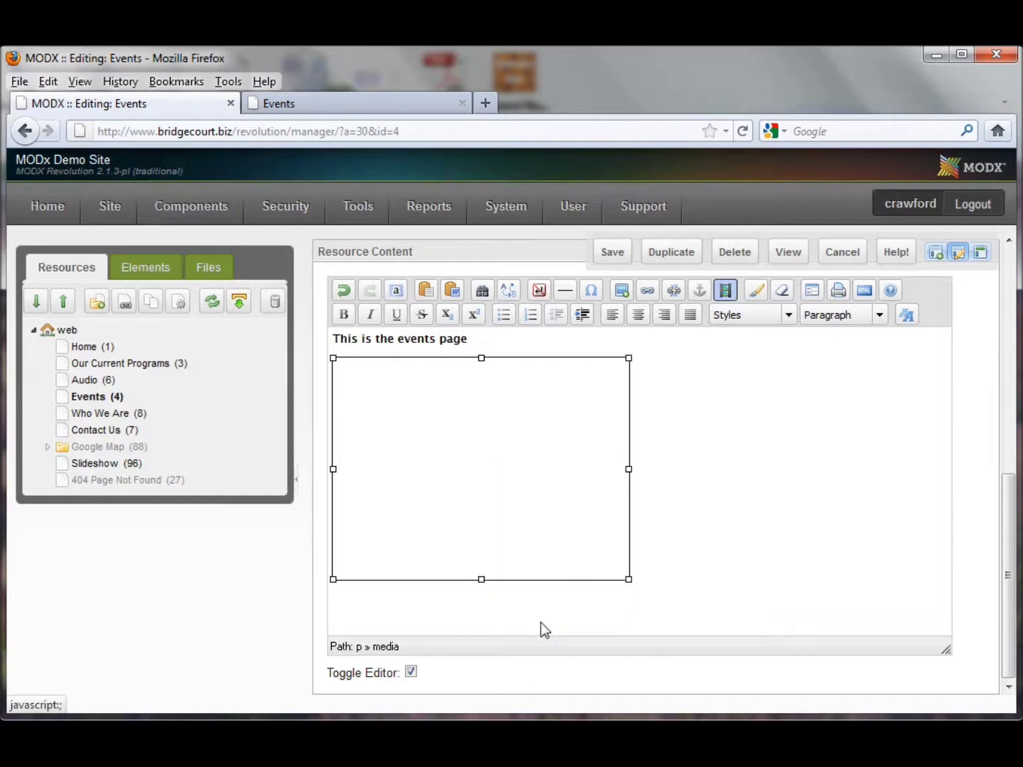
drag(688, 247, 414, 155)
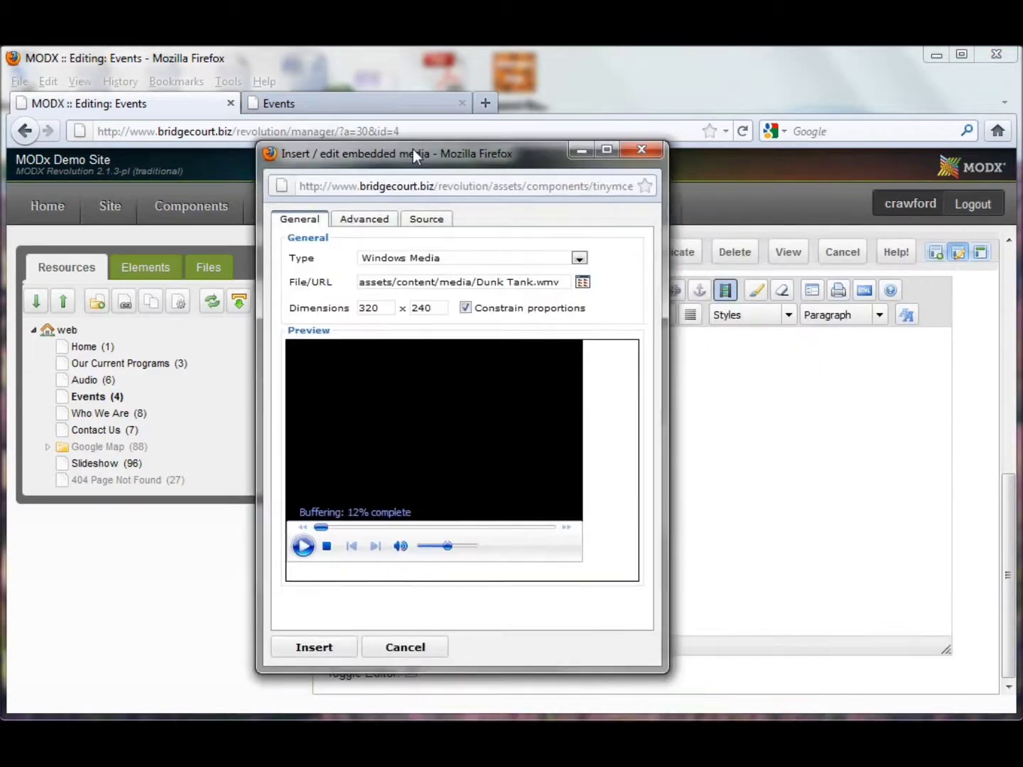
drag(383, 307, 292, 304)
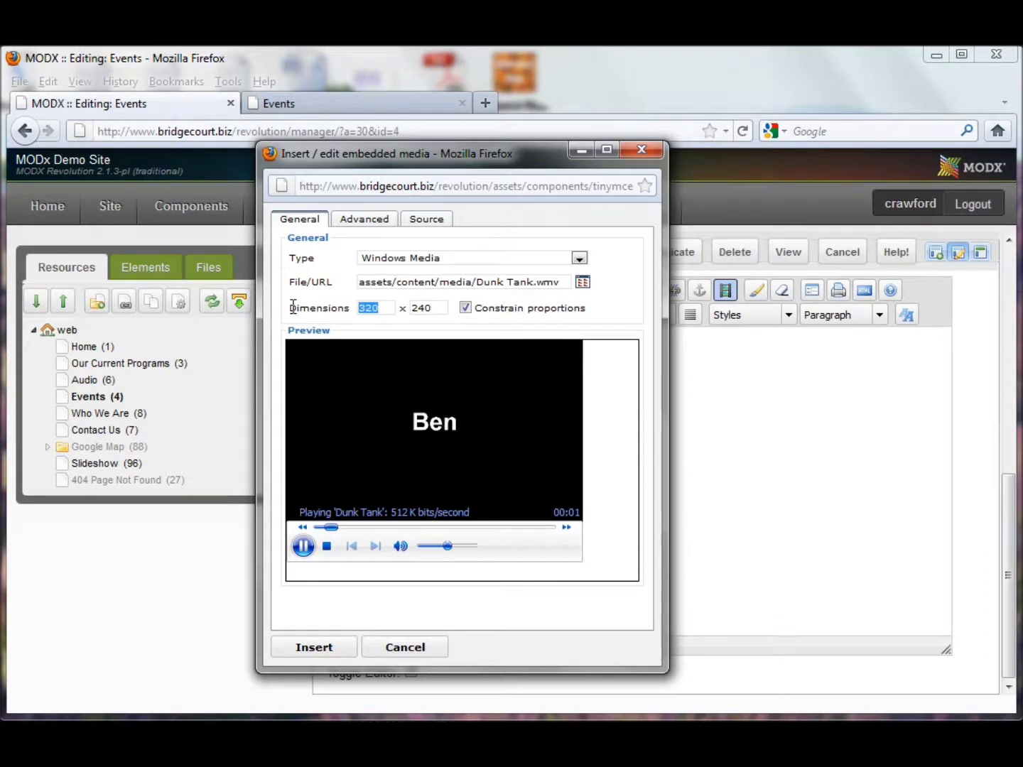
text(600)
key(Tab)
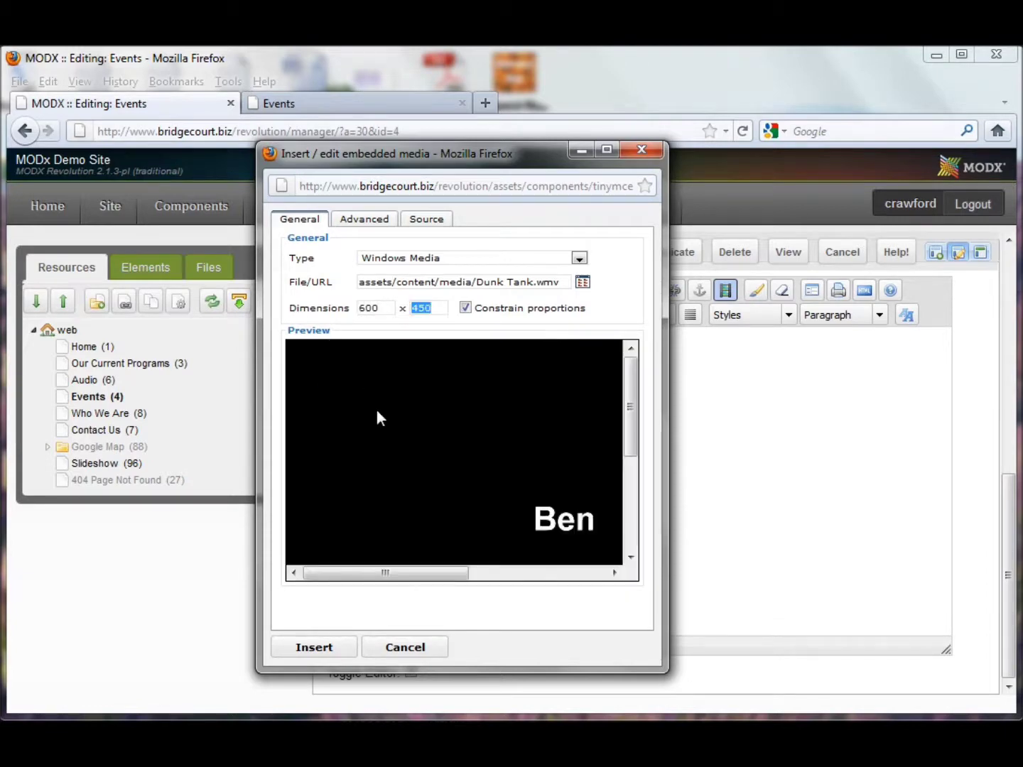
click(316, 652)
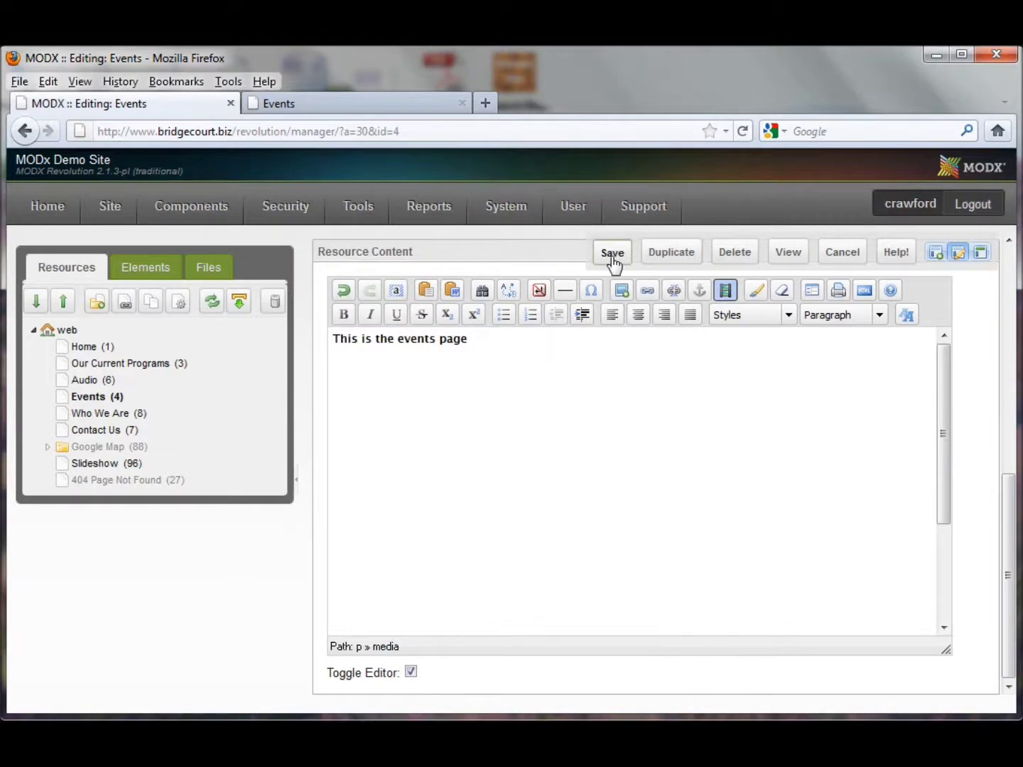
Step: Save the Events page, check the larger video on the live site, and return to the editor
click(611, 258)
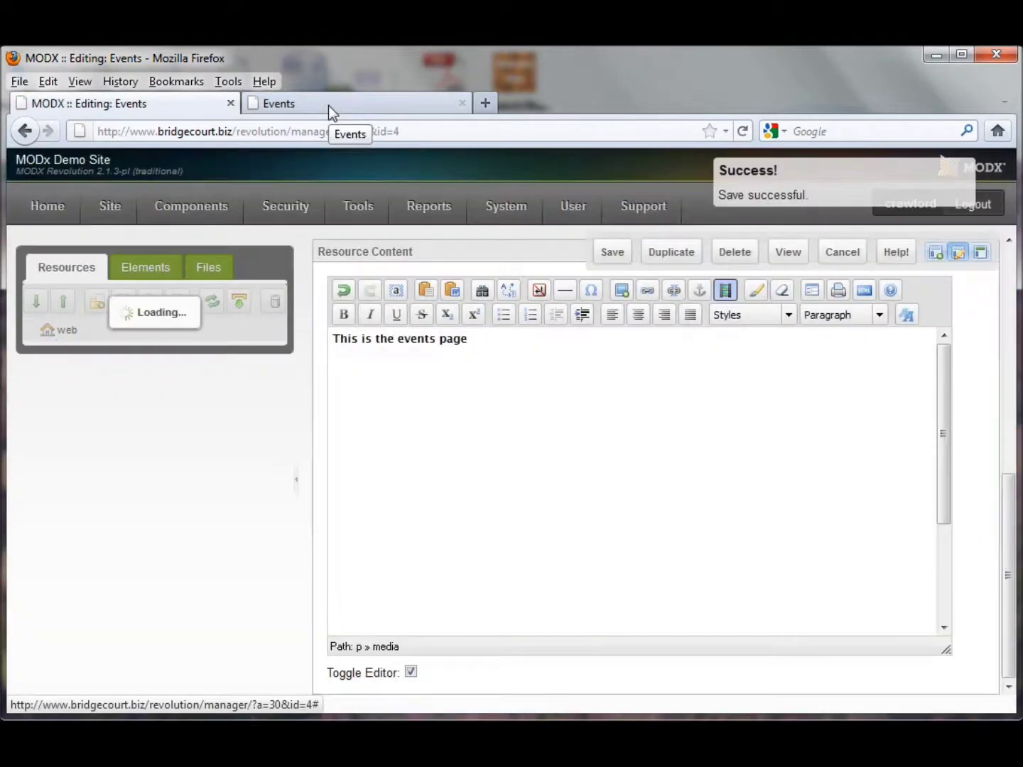
click(328, 106)
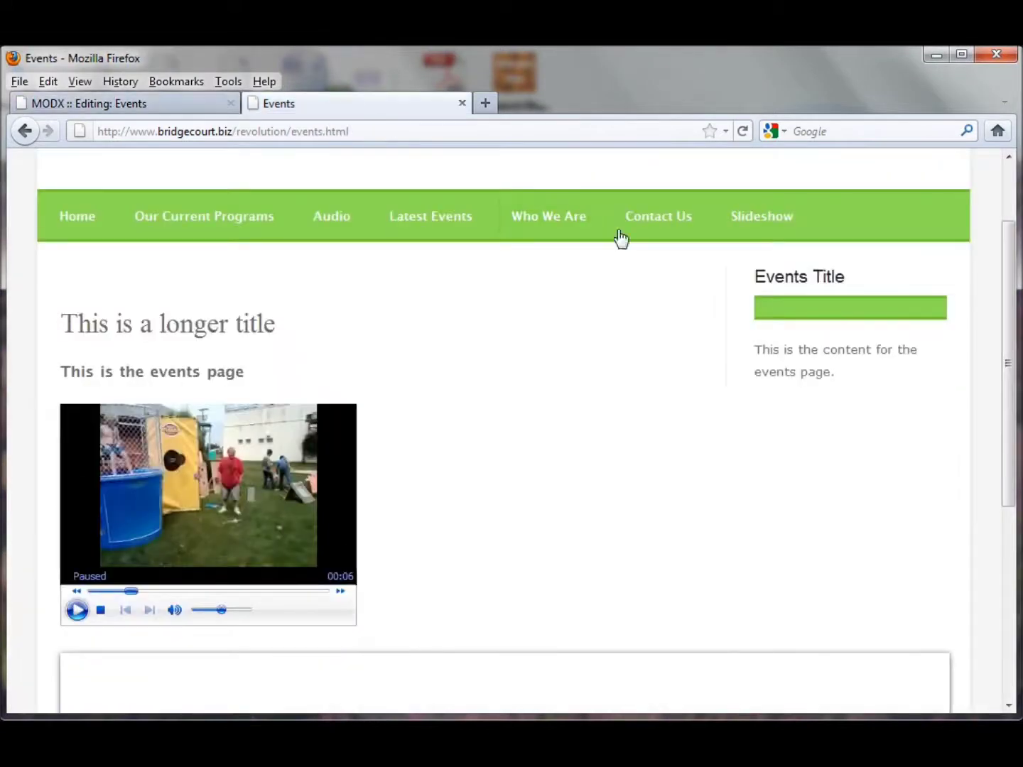
click(742, 131)
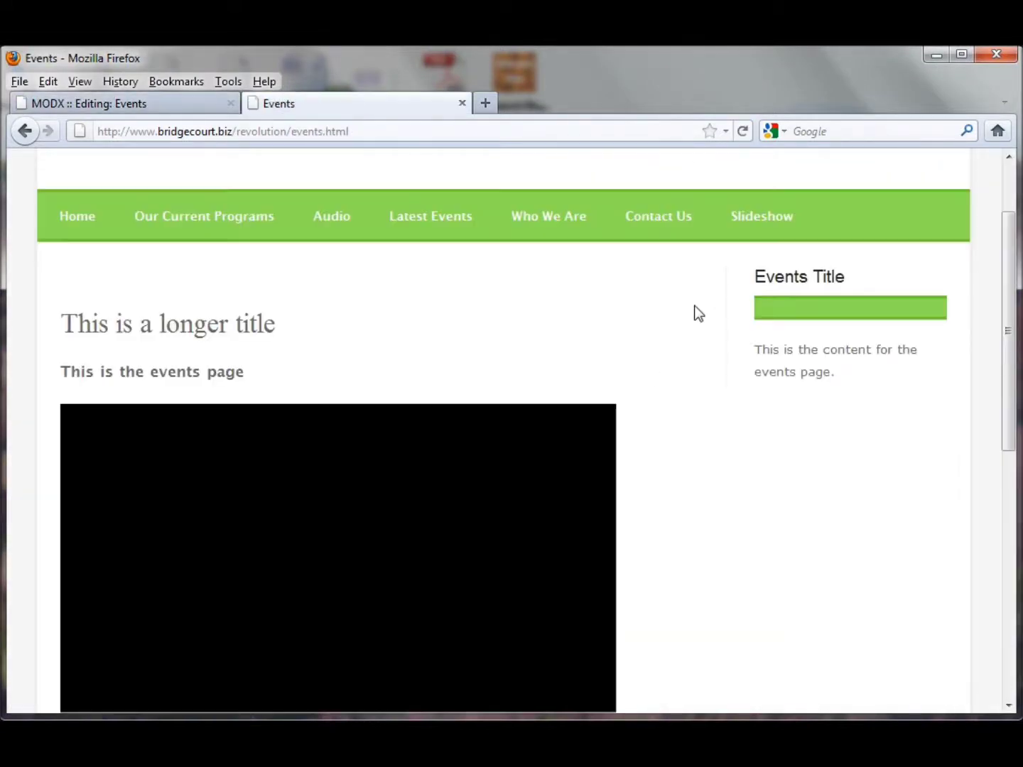
scroll(588, 465, down, 8)
scroll(589, 466, up, 5)
scroll(590, 465, down, 3)
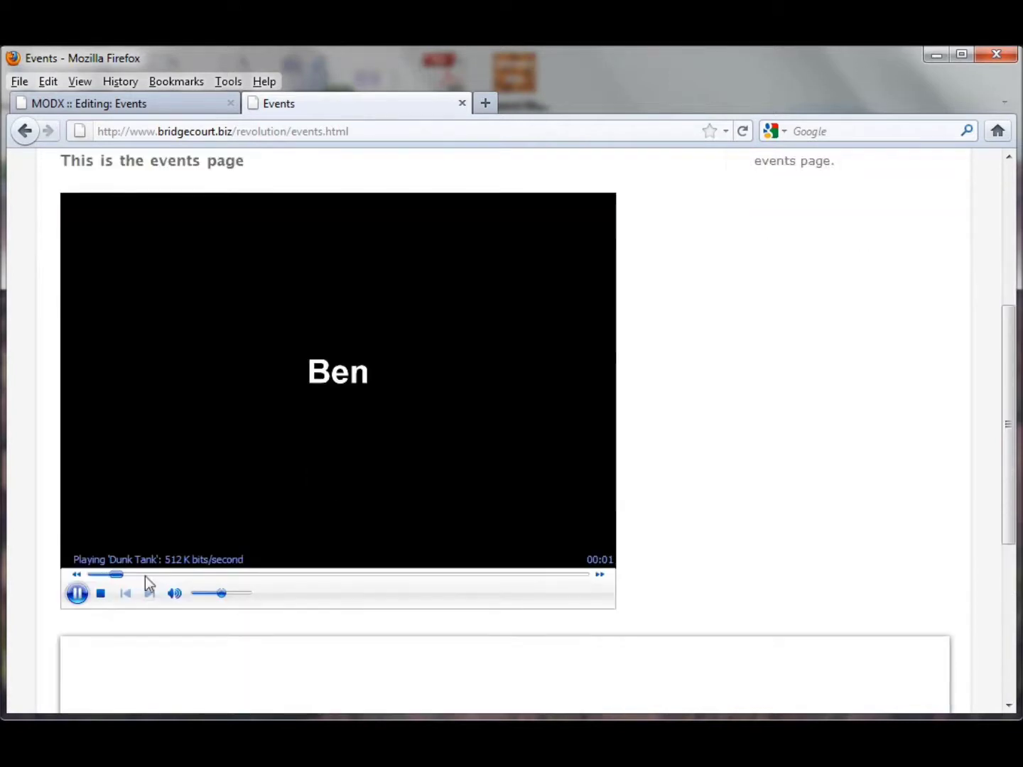
click(76, 594)
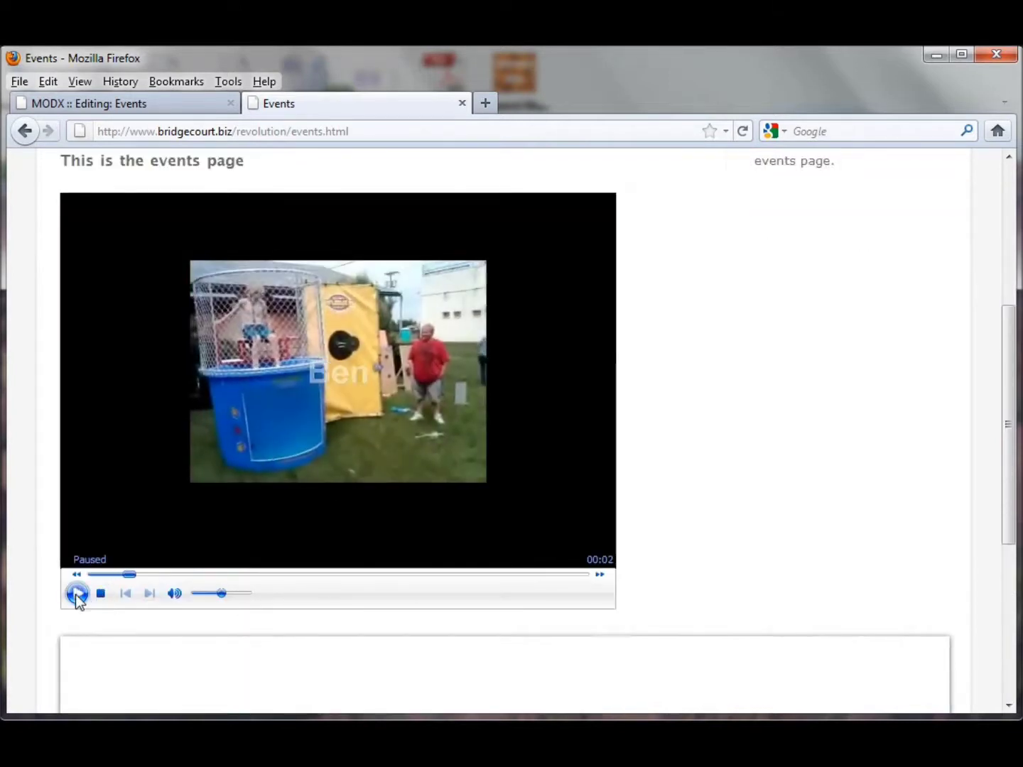
click(89, 106)
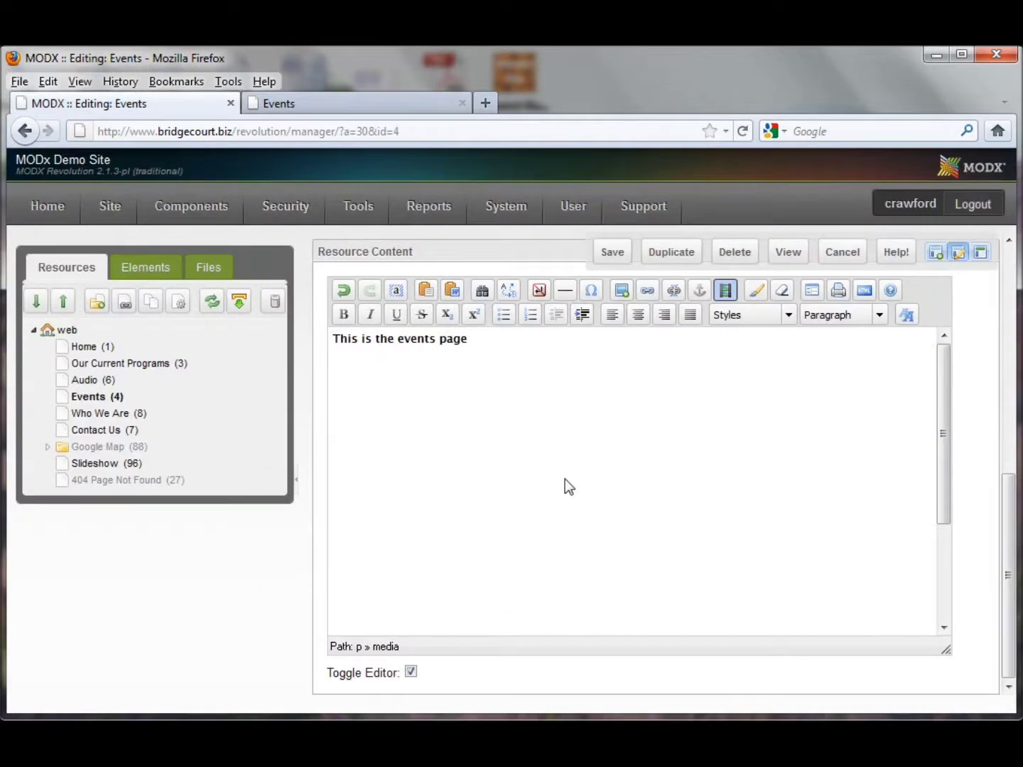
Step: Unbold the 'This is the events page' intro line, then view the content as raw HTML
click(532, 473)
drag(333, 338, 526, 346)
click(344, 315)
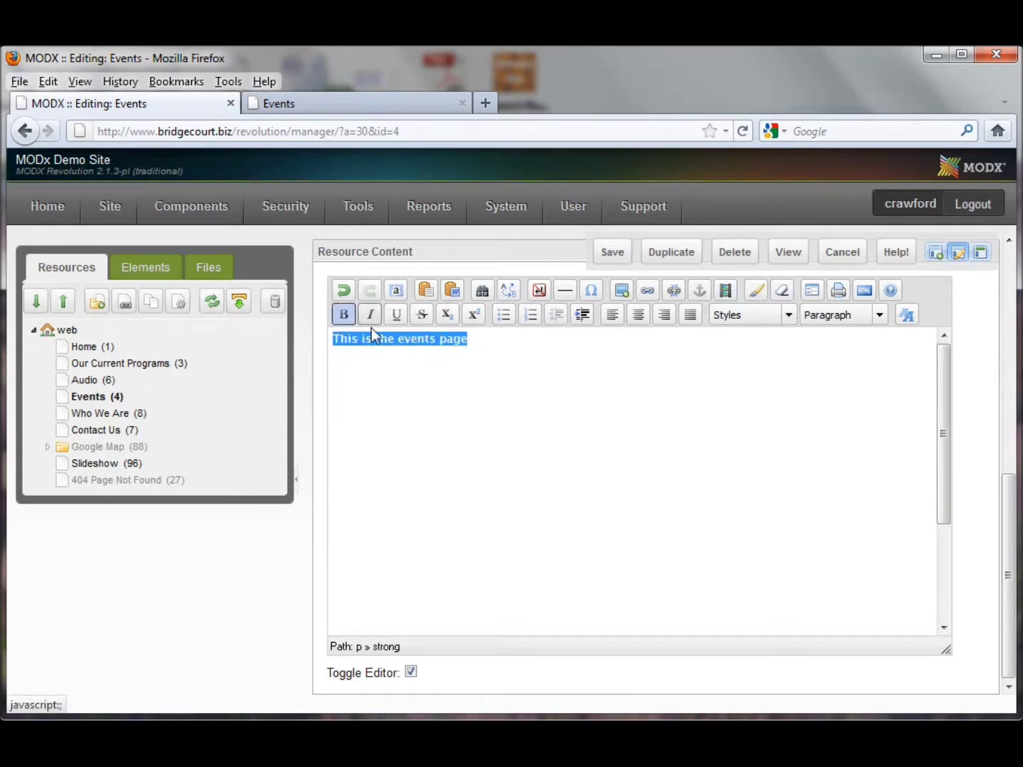
click(781, 289)
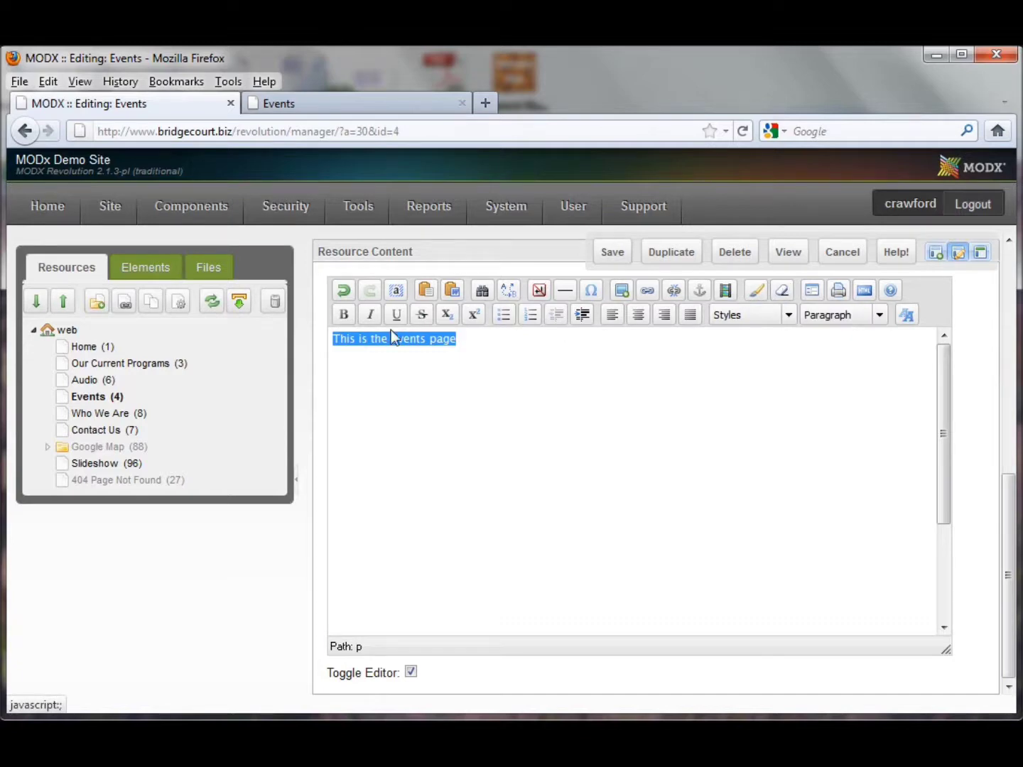
click(502, 348)
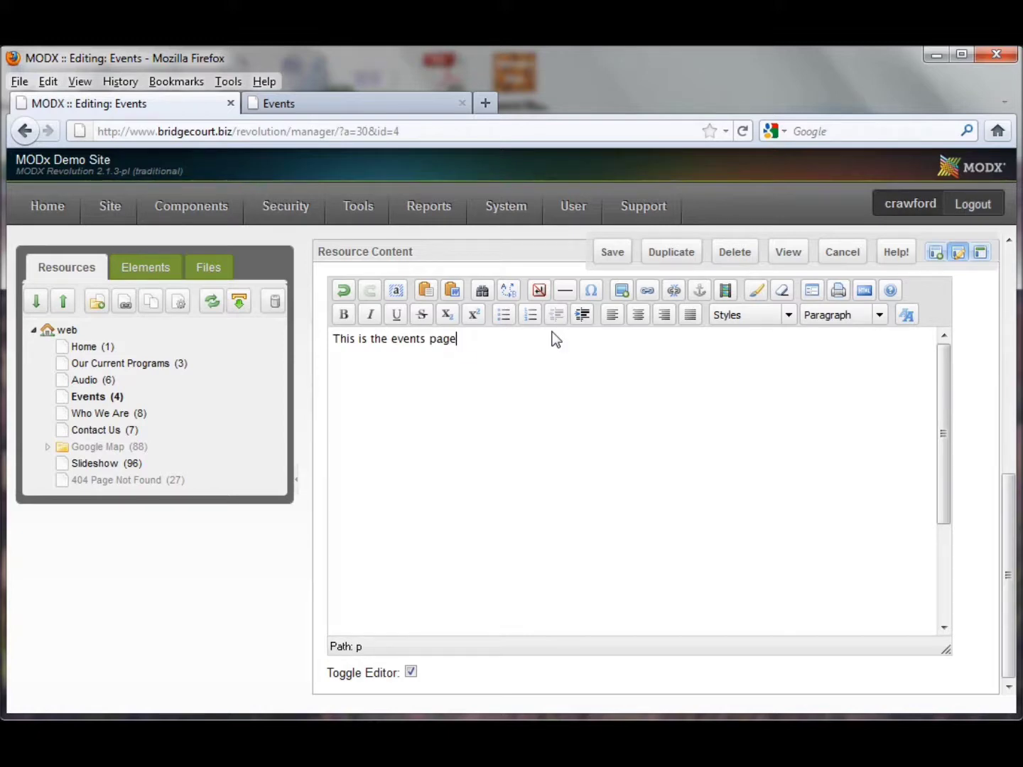
click(411, 671)
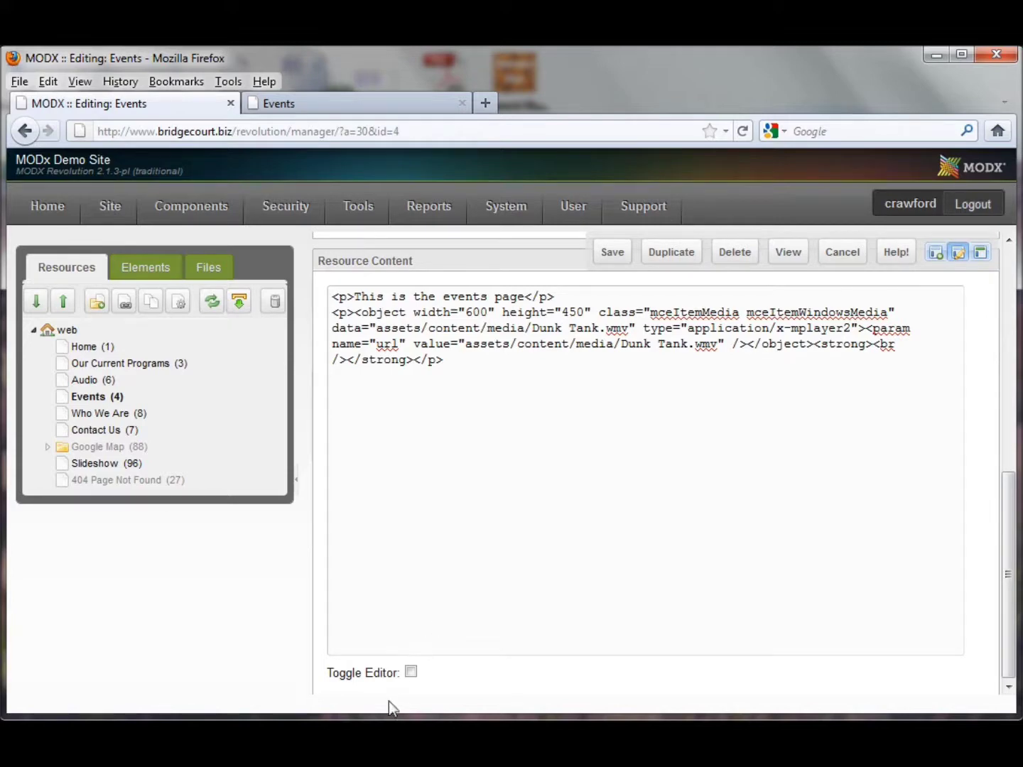
scroll(639, 495, up, 1)
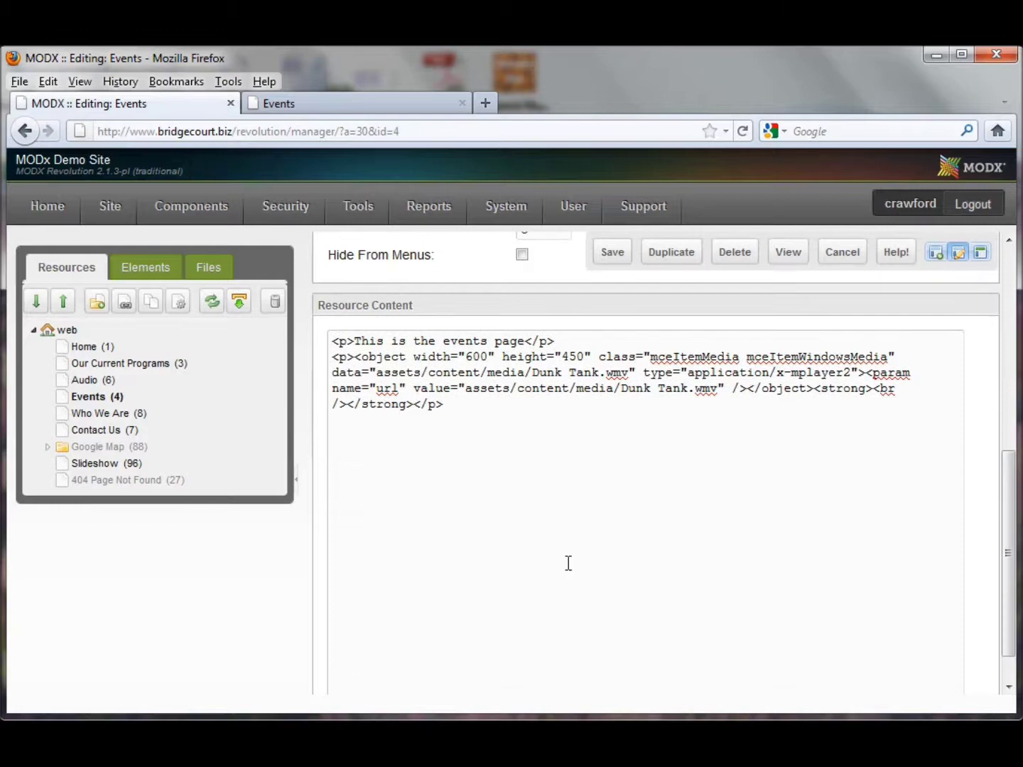
scroll(540, 583, down, 1)
click(411, 672)
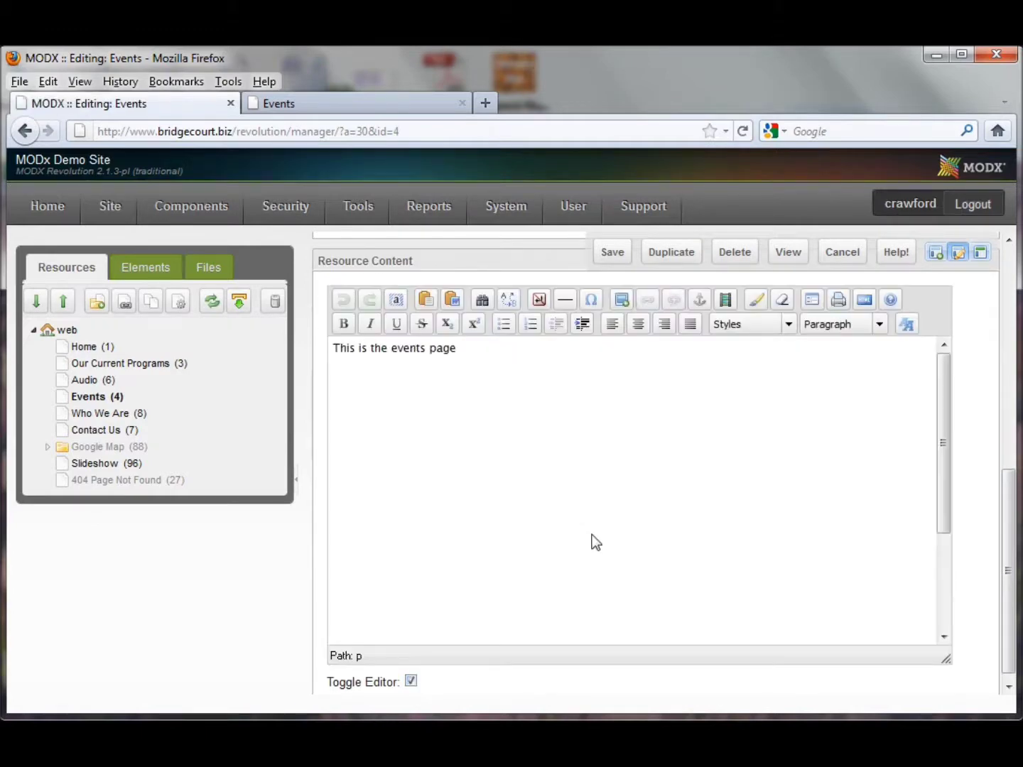
scroll(595, 542, up, 3)
Step: Review the Events document's Access Permissions, showing the SuperAdmin Only resource group unchecked
scroll(595, 541, up, 6)
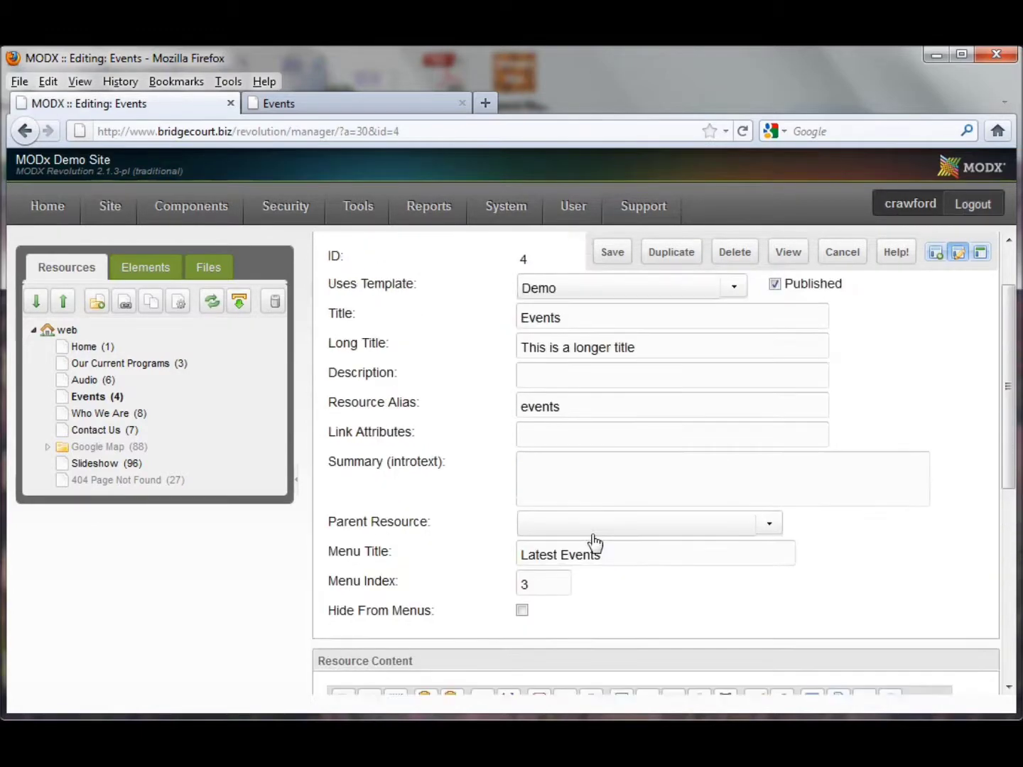
scroll(595, 542, down, 3)
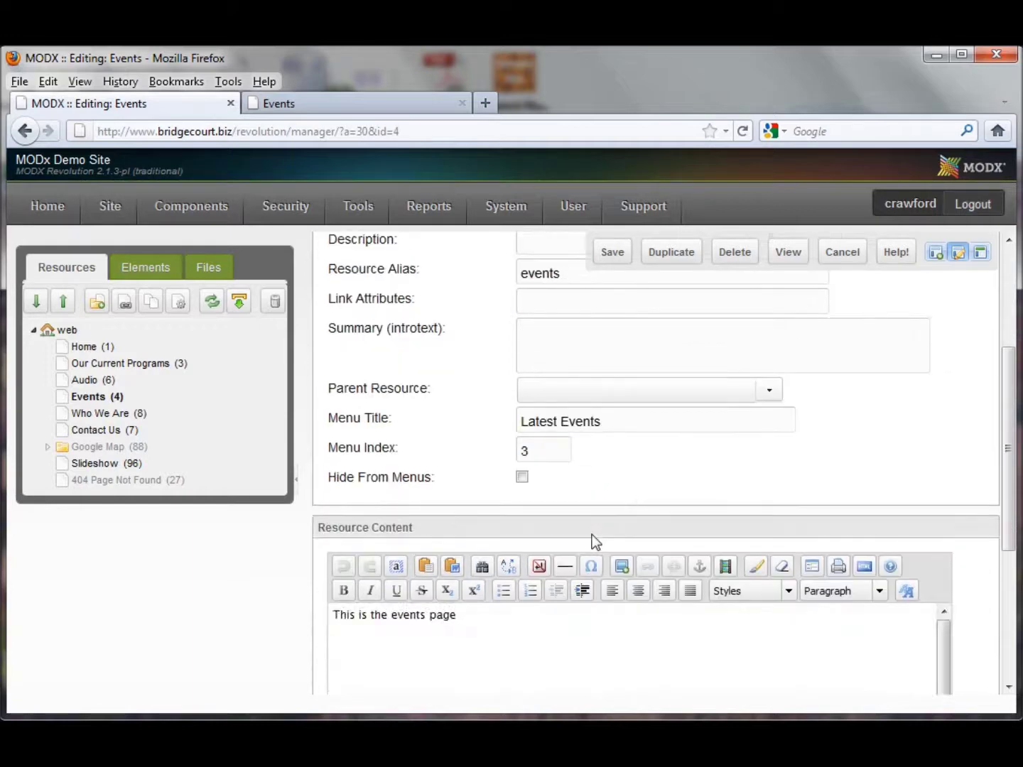
scroll(595, 542, up, 5)
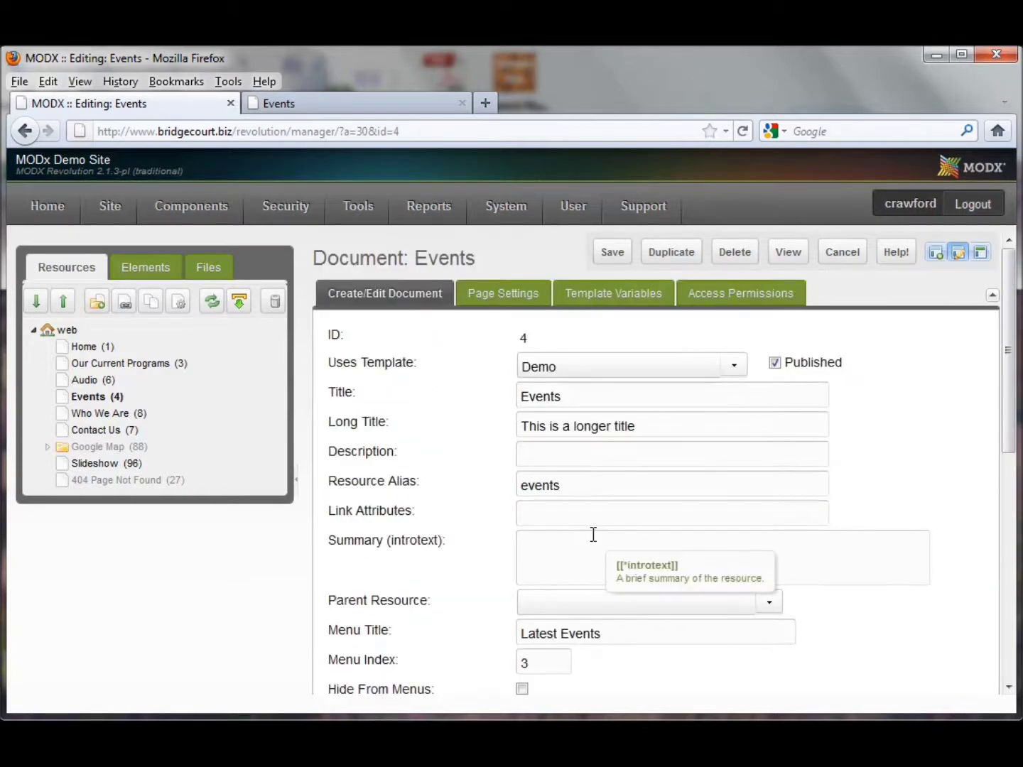
click(713, 298)
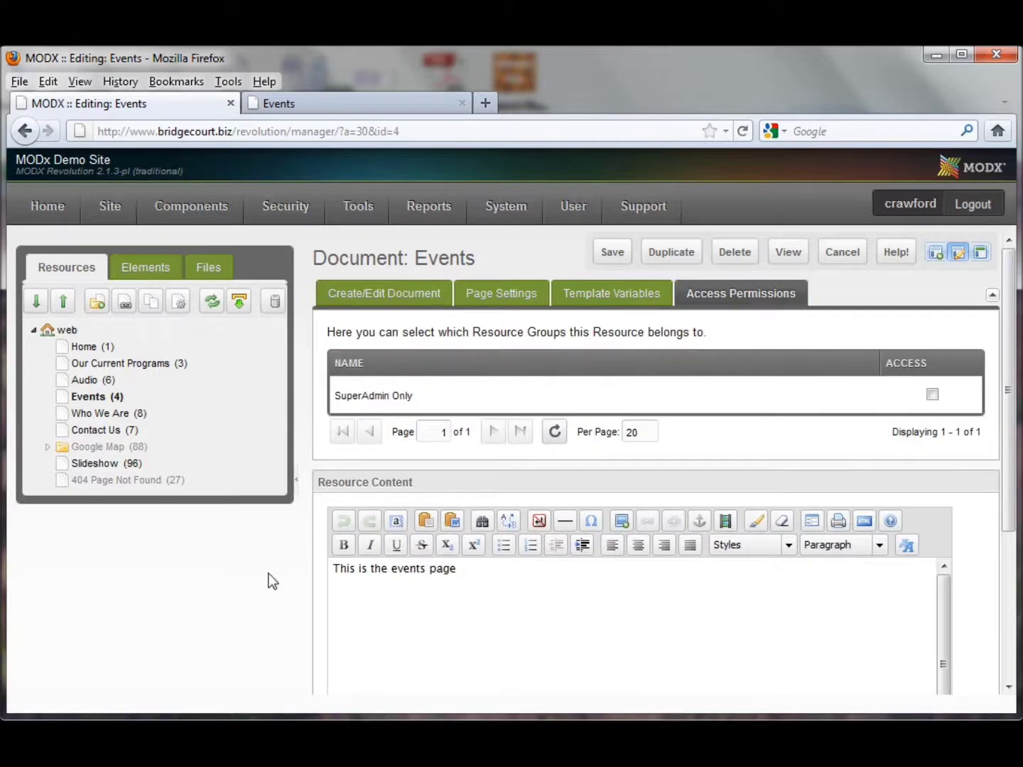